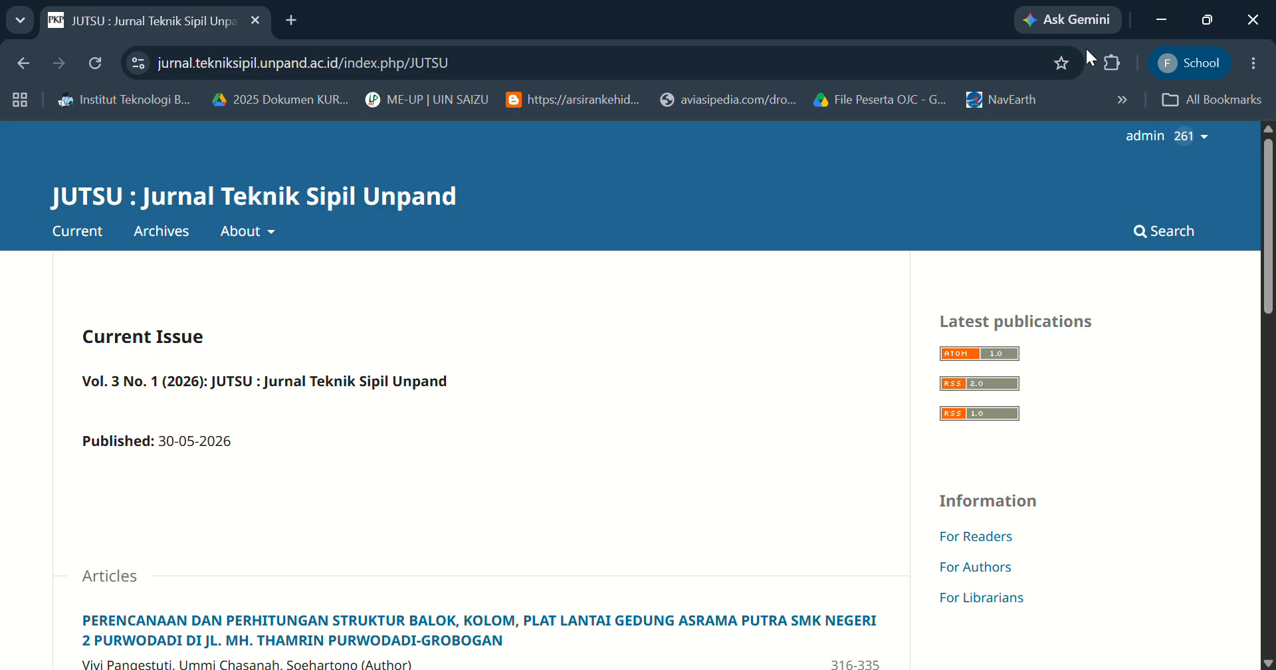
Log out of the journal site's admin account.
{"action": "mouse_move", "coordinate": [1177, 149]}
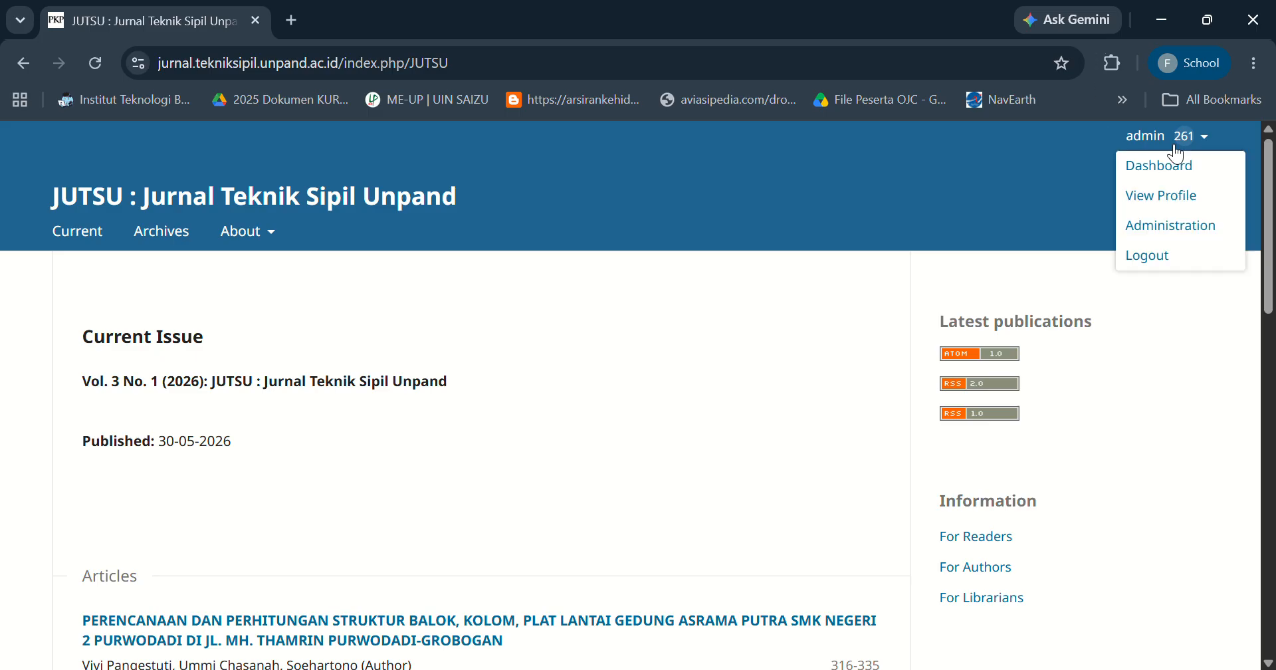
{"action": "left_click", "coordinate": [1157, 259]}
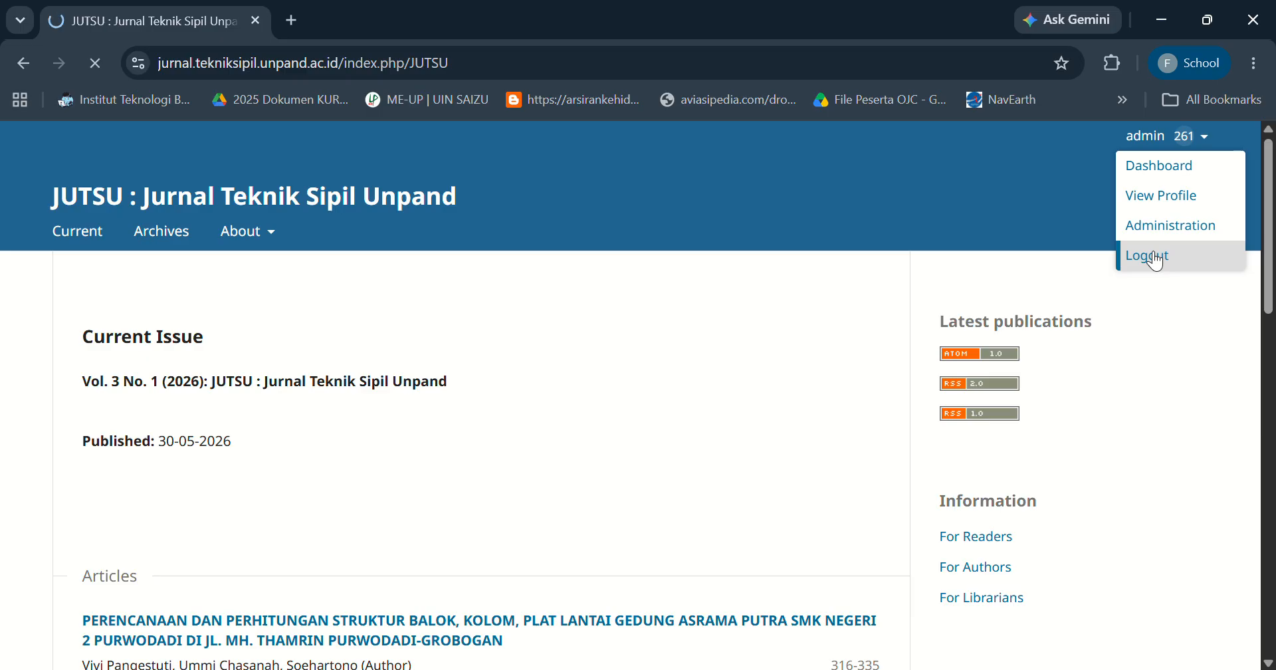
{"action": "left_click", "coordinate": [205, 476]}
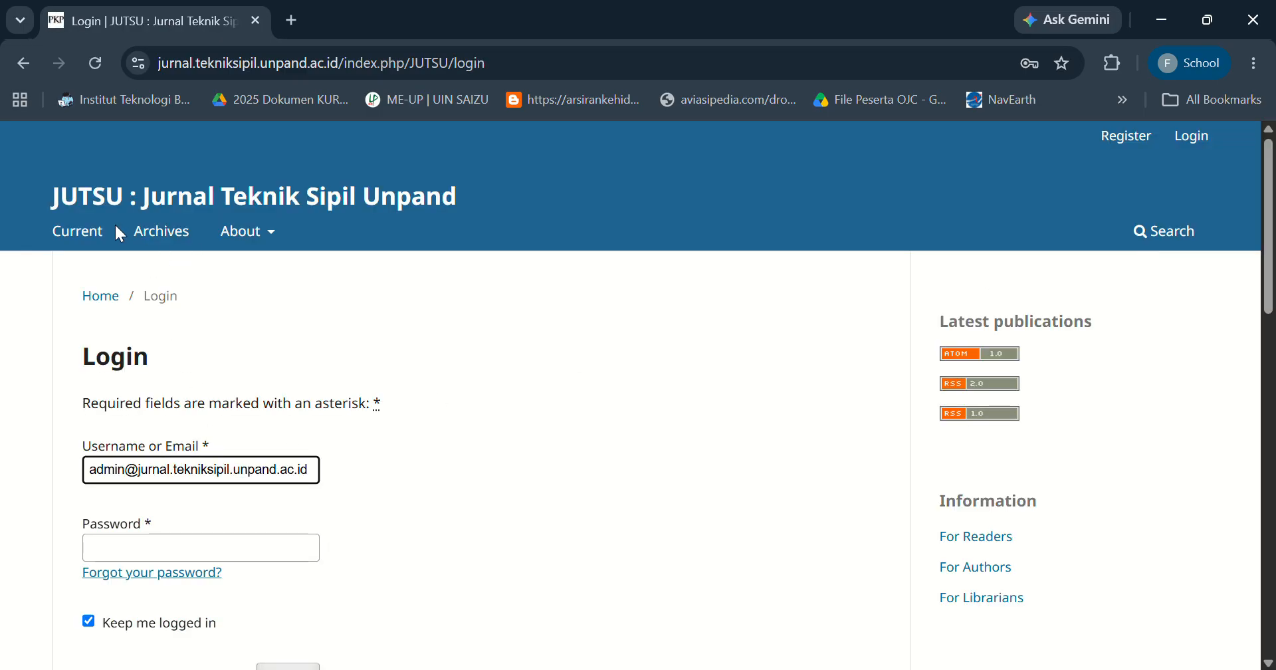
Log back in as admin with the saved username and password.
{"action": "left_click", "coordinate": [801, 245]}
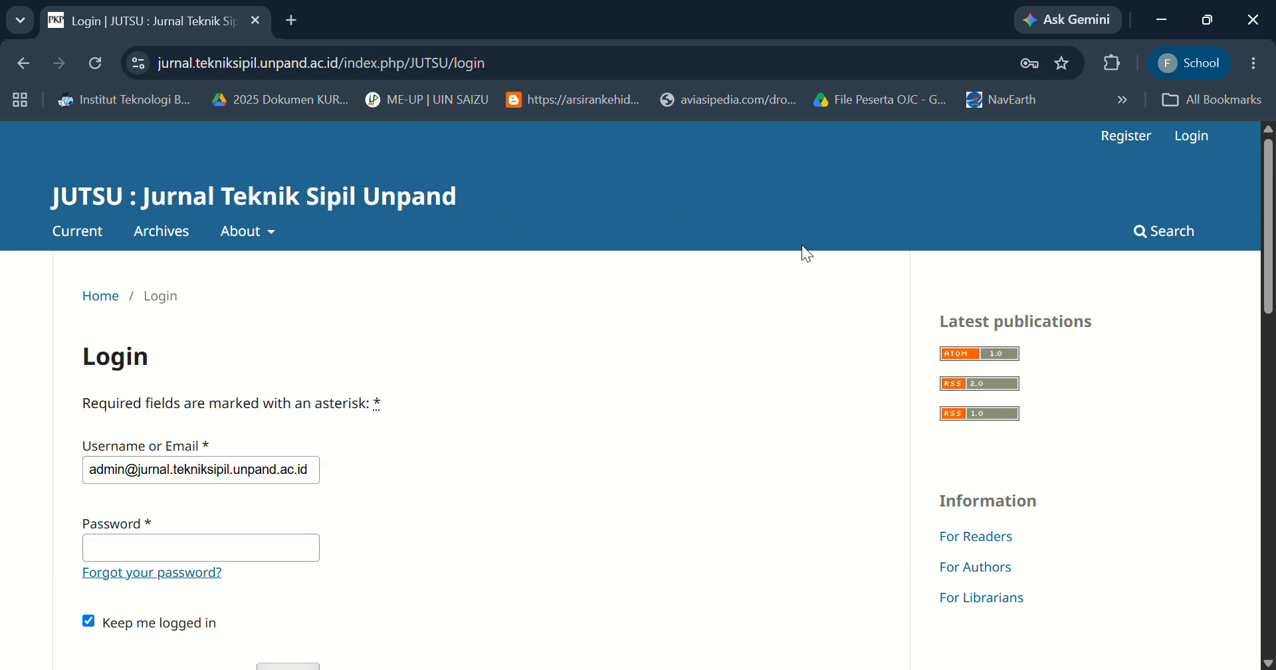
{"action": "left_click", "coordinate": [1196, 143]}
{"action": "left_click", "coordinate": [214, 477]}
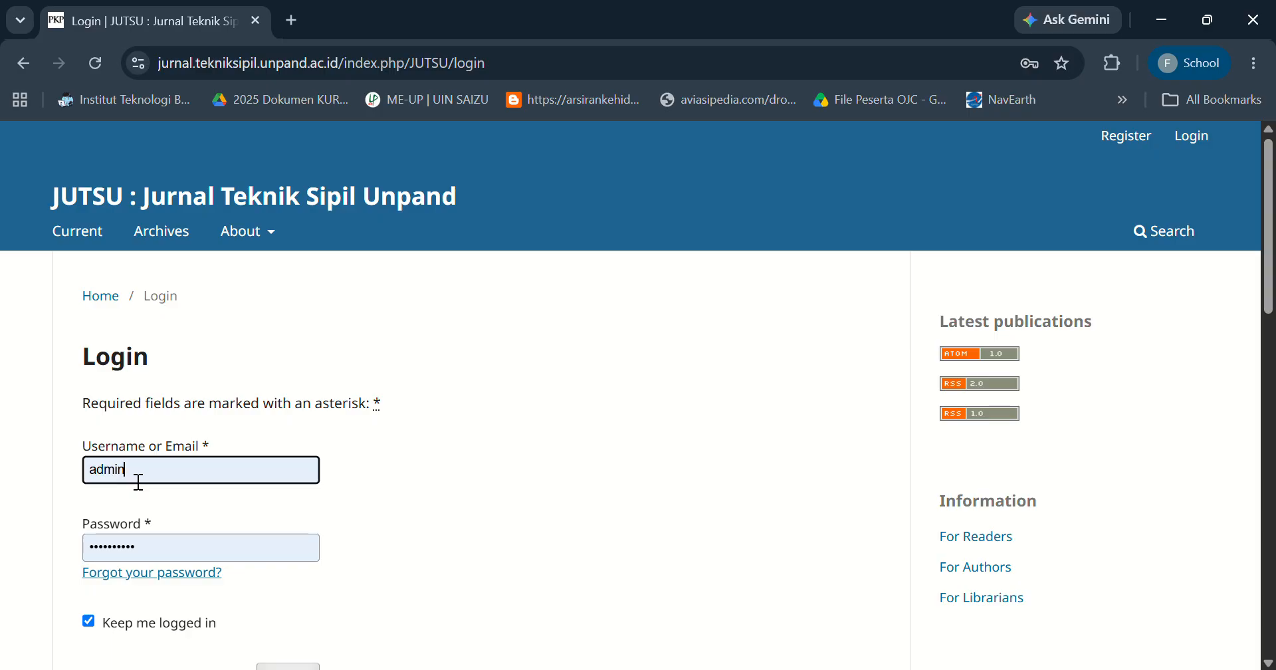
{"action": "scroll", "coordinate": [1207, 266], "scroll_direction": "down", "scroll_amount": 2}
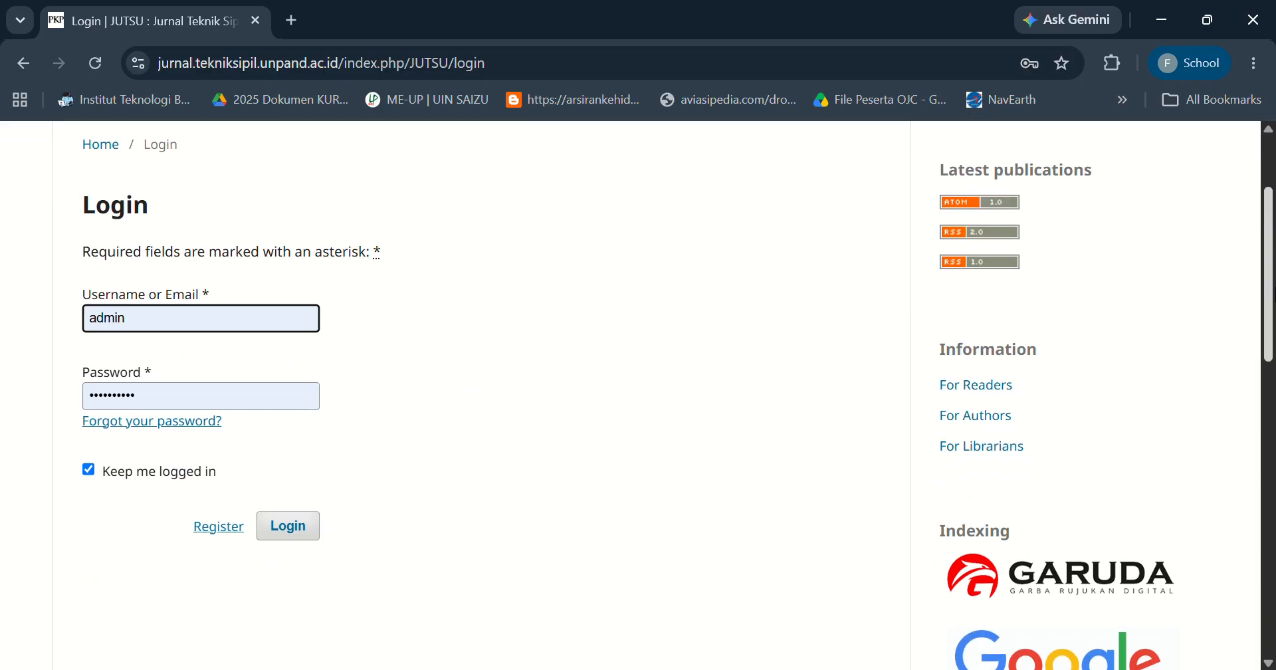
{"action": "left_click", "coordinate": [304, 537]}
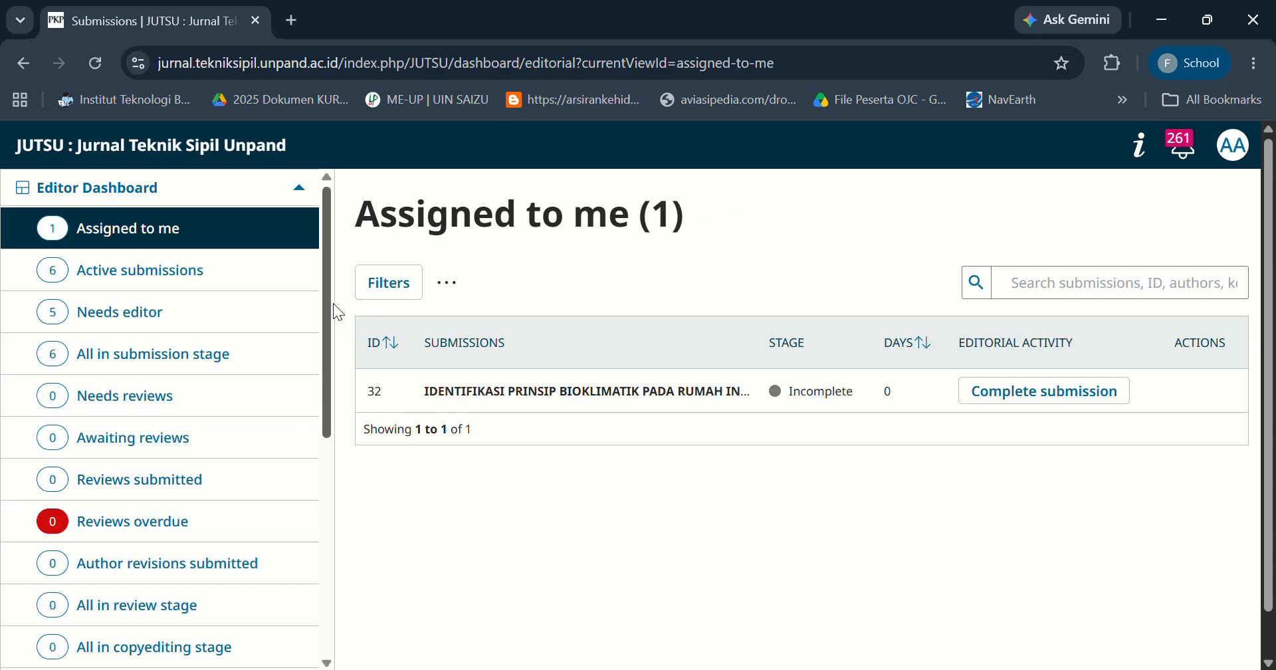
Open submission 33 from the active submissions list.
{"action": "scroll", "coordinate": [333, 303], "scroll_direction": "down", "scroll_amount": 1}
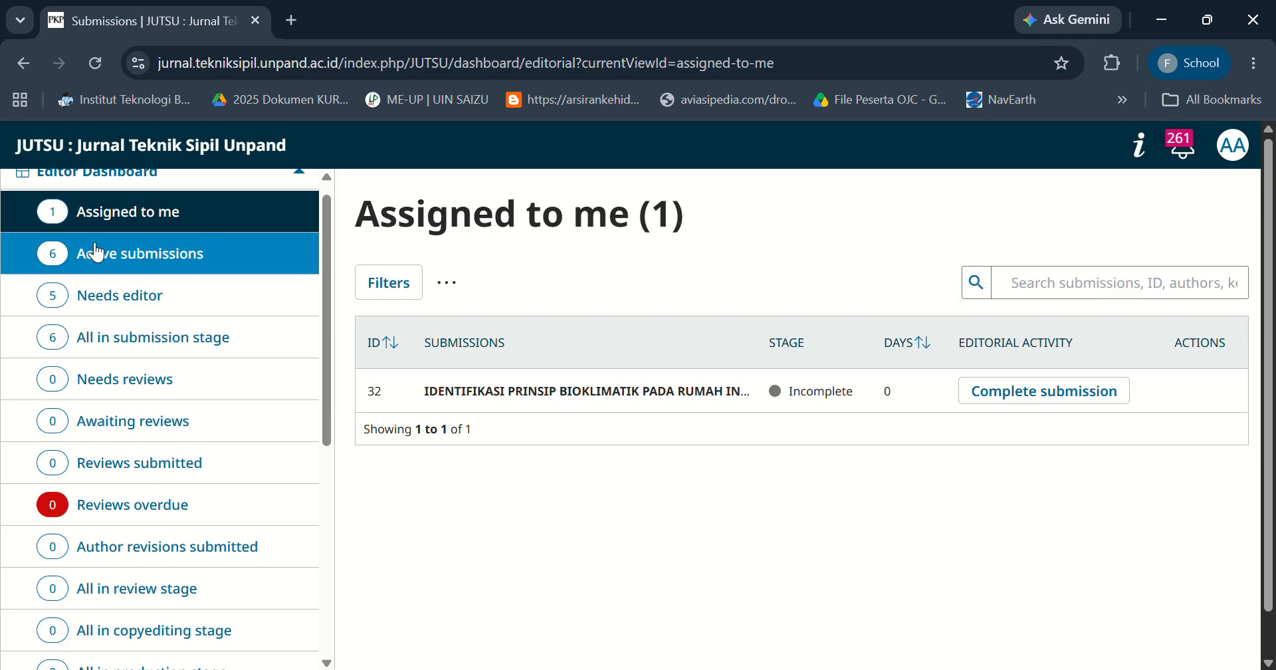
{"action": "left_click", "coordinate": [168, 266]}
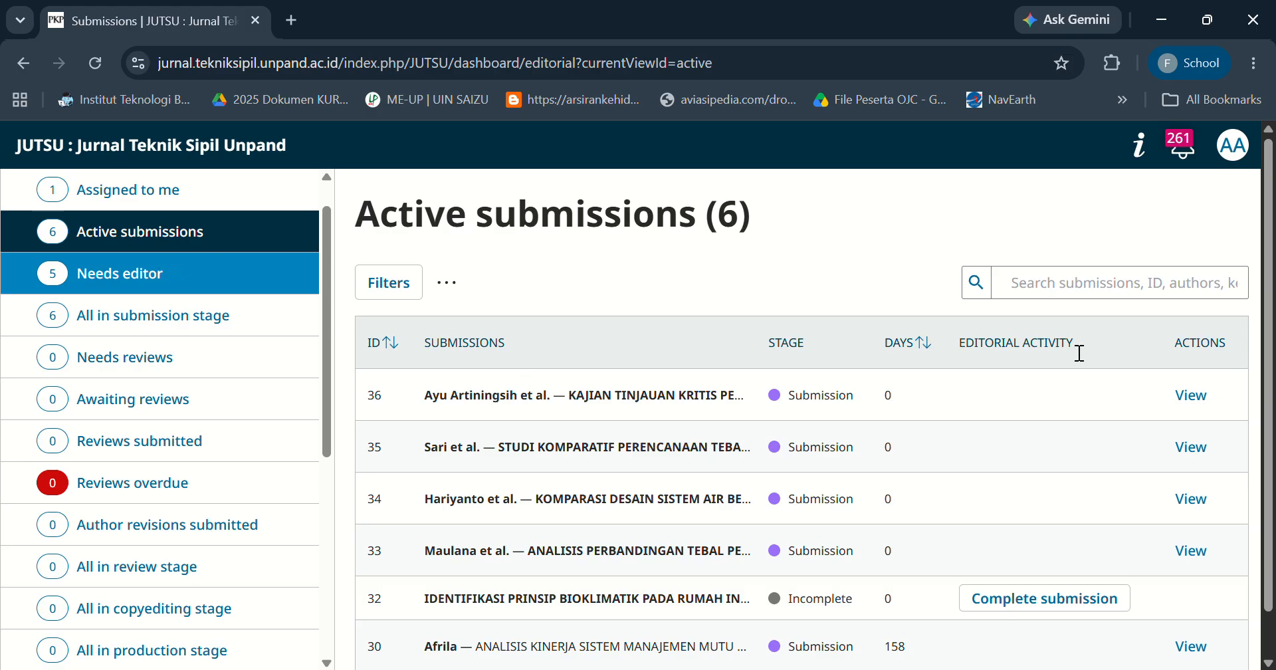
{"action": "scroll", "coordinate": [1077, 351], "scroll_direction": "down", "scroll_amount": 1}
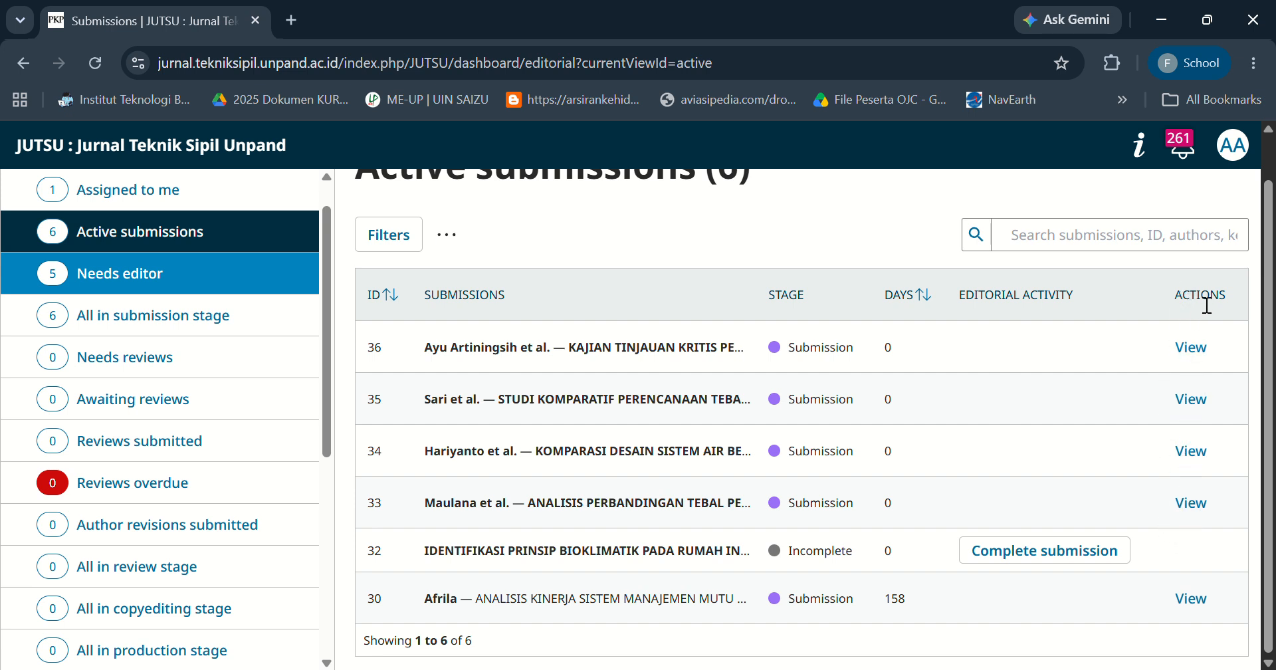
{"action": "left_click", "coordinate": [1193, 503]}
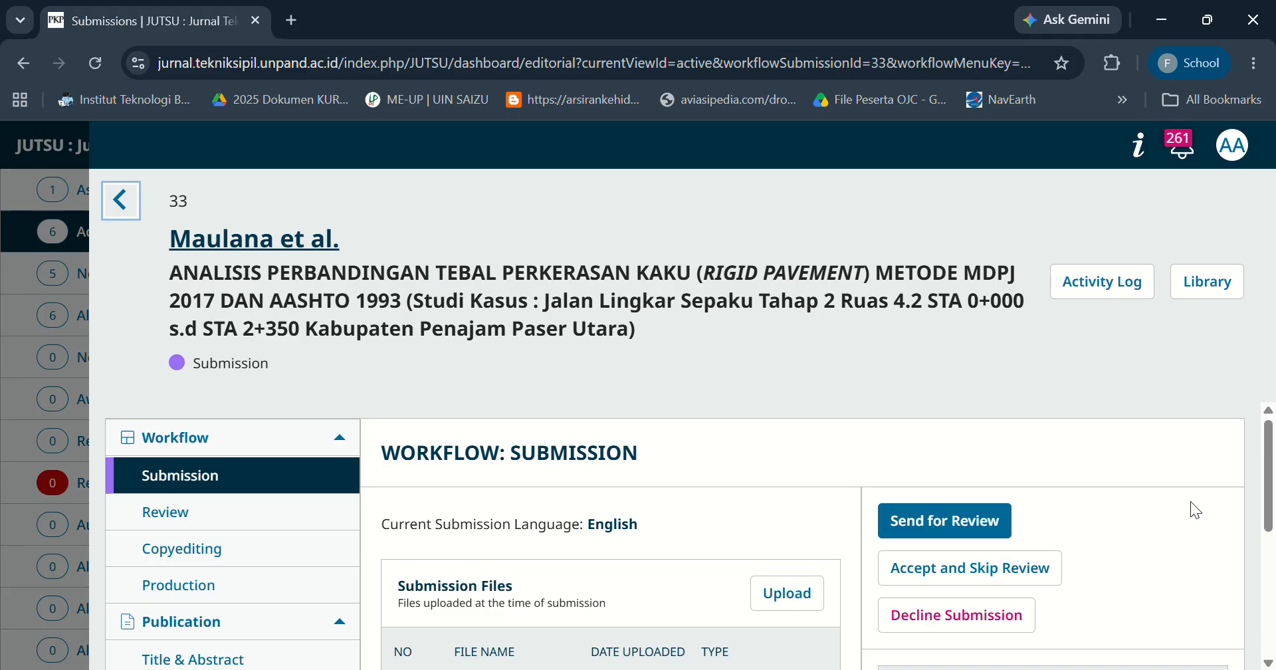
{"action": "mouse_move", "coordinate": [1272, 464]}
{"action": "left_mouse_down"}
{"action": "mouse_move", "coordinate": [1275, 507]}
{"action": "mouse_move", "coordinate": [1274, 461]}
{"action": "left_mouse_up"}
{"action": "mouse_move", "coordinate": [1266, 459]}
{"action": "left_mouse_down"}
{"action": "mouse_move", "coordinate": [1273, 579]}
{"action": "mouse_move", "coordinate": [1256, 475]}
{"action": "left_mouse_up"}
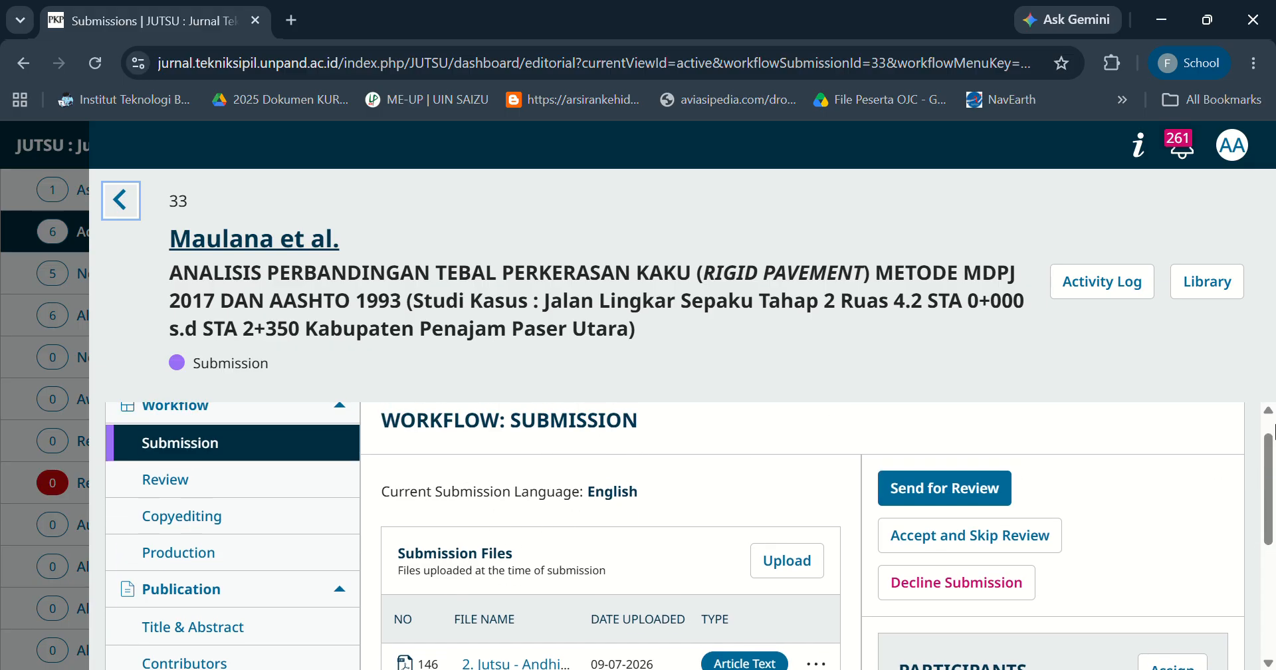
{"action": "left_click_drag", "start_coordinate": [1273, 469], "coordinate": [1273, 515]}
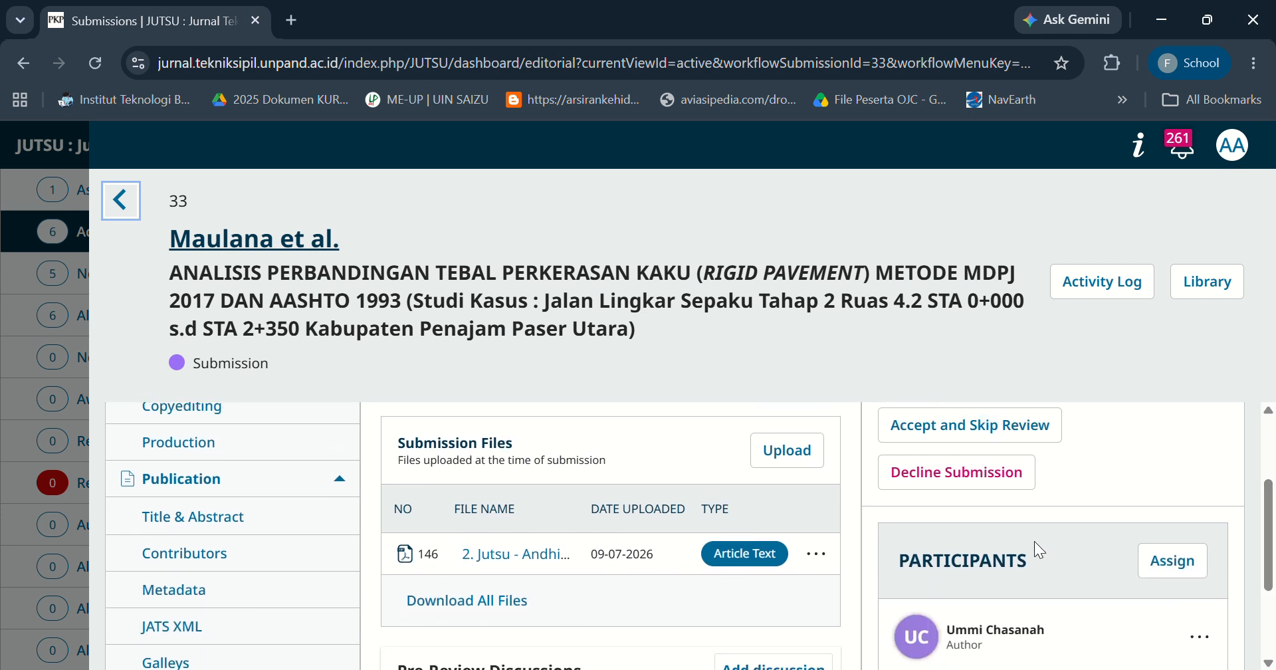
{"action": "left_click_drag", "start_coordinate": [1273, 535], "coordinate": [1273, 598]}
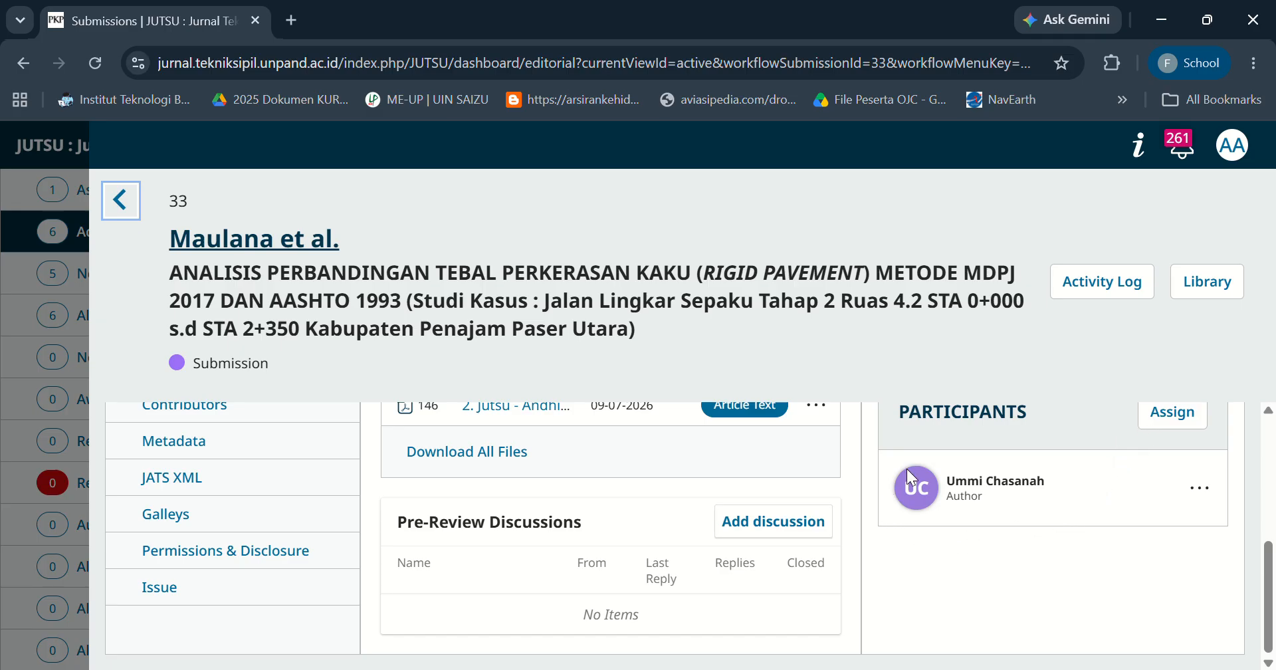
{"action": "left_click", "coordinate": [1160, 413]}
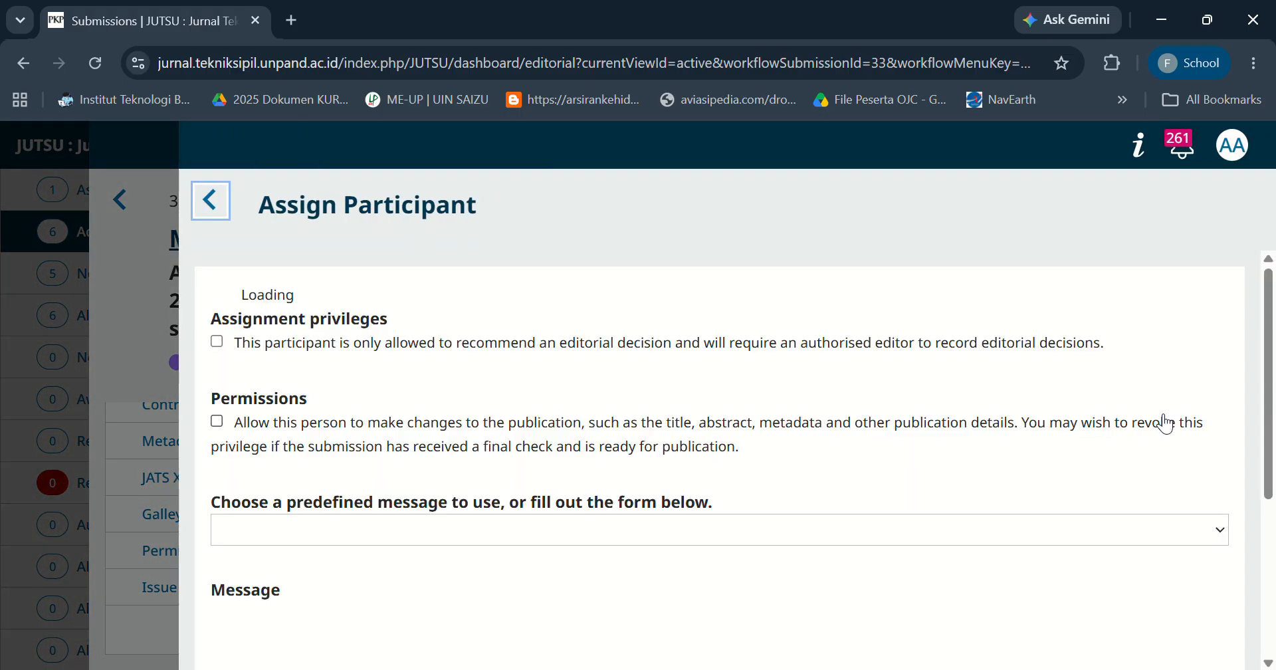
{"action": "scroll", "coordinate": [1273, 359], "scroll_direction": "down", "scroll_amount": 3}
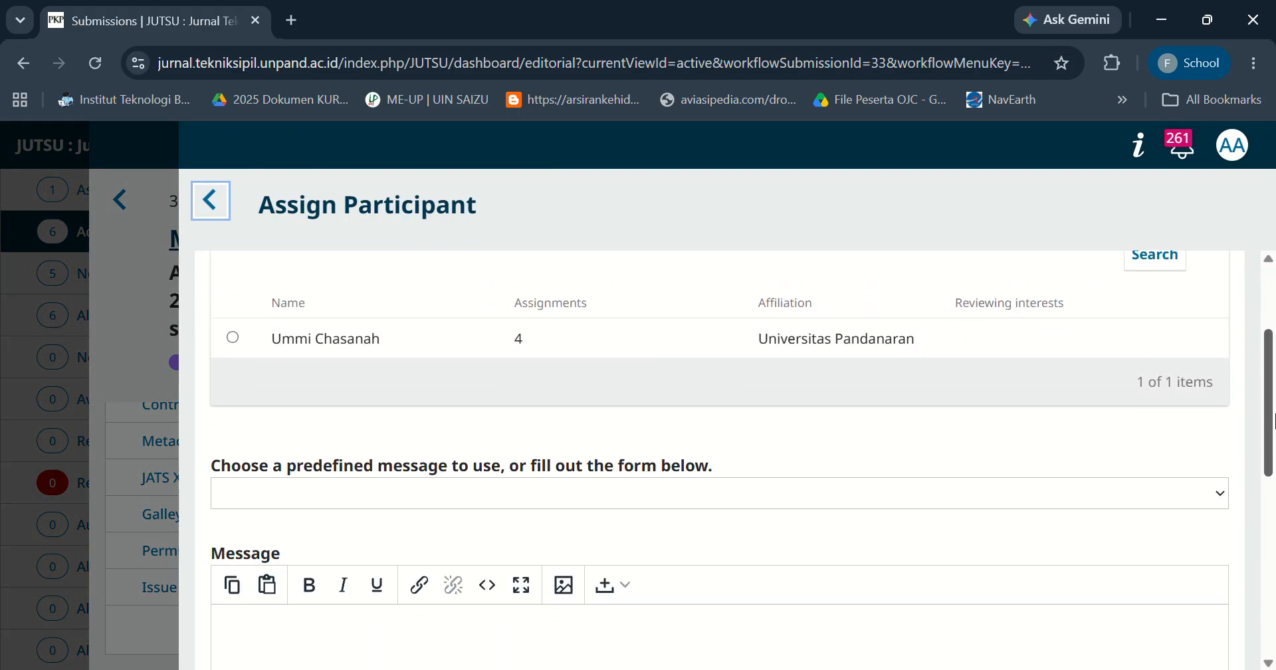
{"action": "scroll", "coordinate": [1273, 362], "scroll_direction": "up", "scroll_amount": 3}
{"action": "left_click_drag", "start_coordinate": [1273, 365], "coordinate": [1249, 317]}
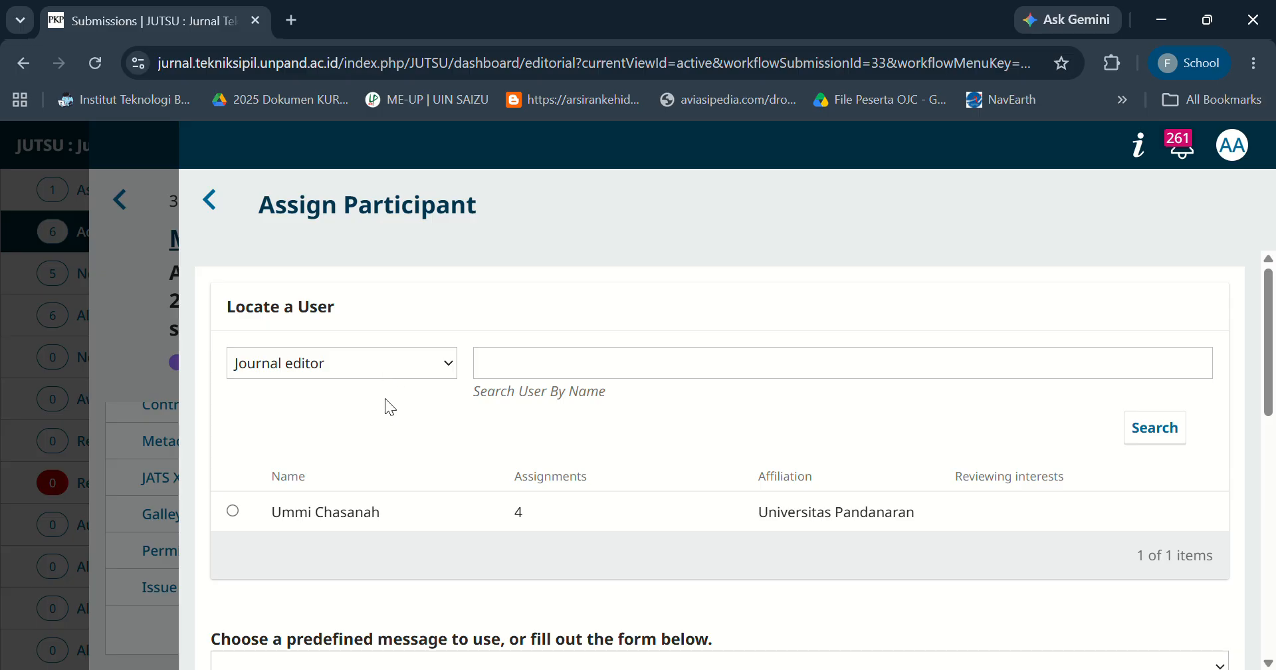
{"action": "key", "text": "Tab"}
{"action": "left_click", "coordinate": [497, 377]}
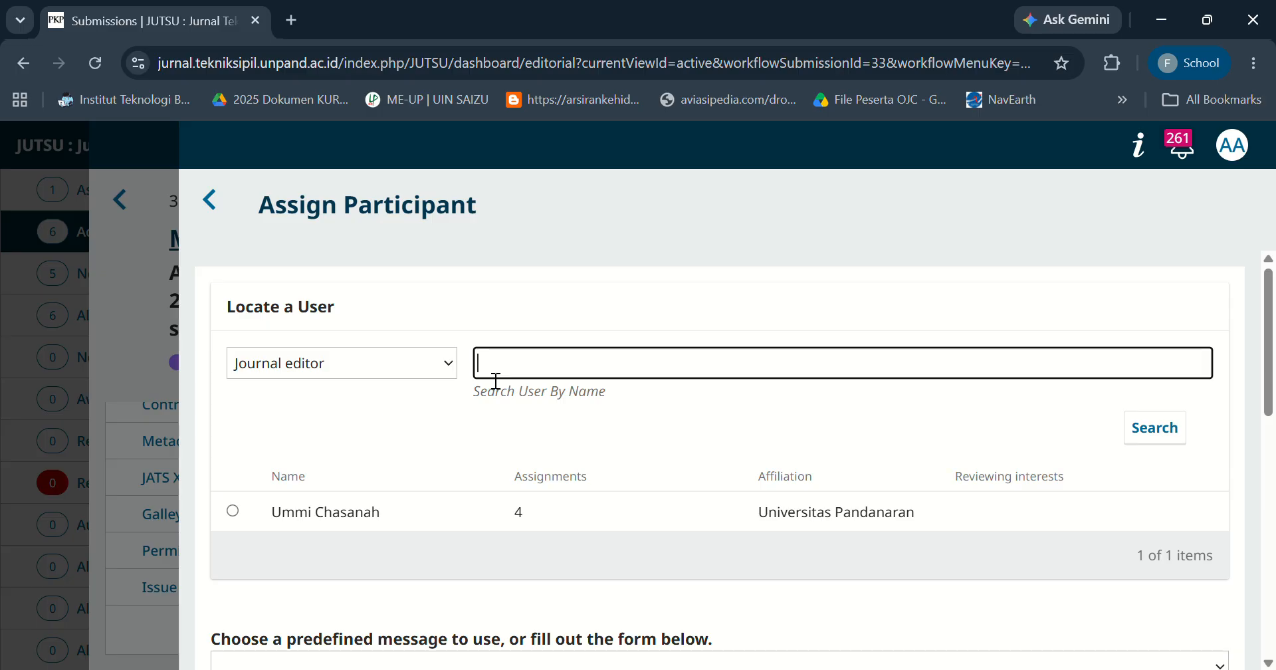
{"action": "left_click", "coordinate": [627, 401]}
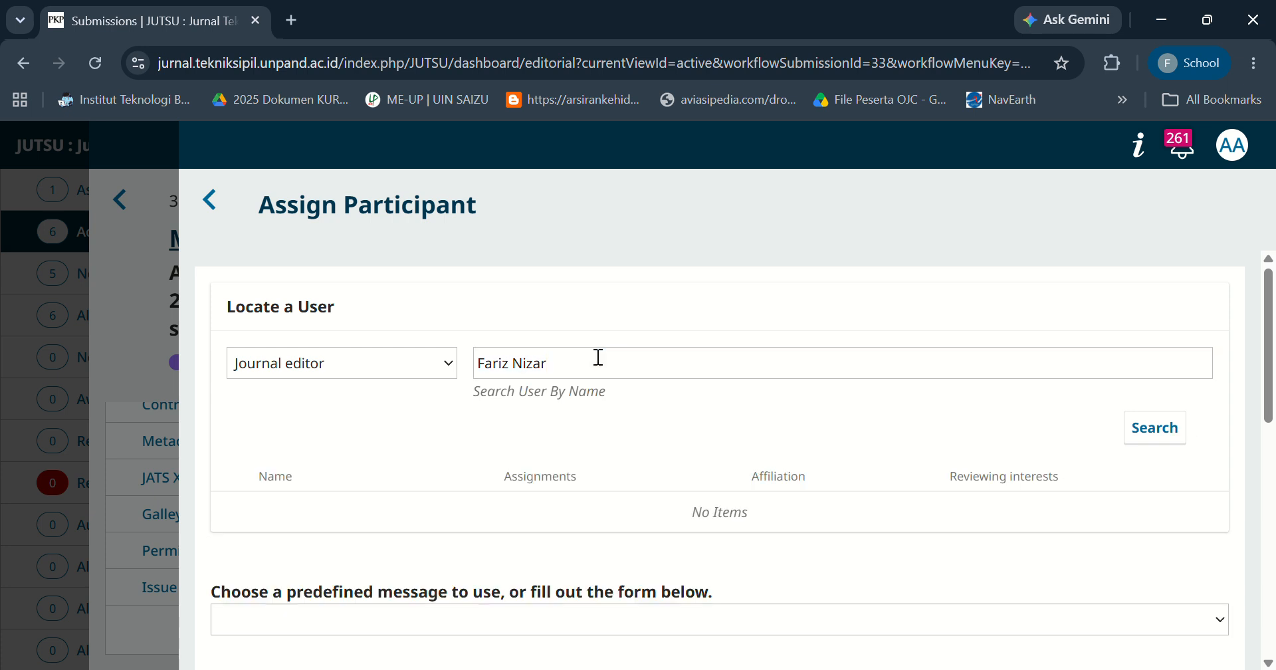
{"action": "key", "text": "BackSpace"}
{"action": "key", "text": "BackSpace"}
{"action": "key", "text": "BackSpace"}
{"action": "key", "text": "BackSpace"}
{"action": "key", "text": "BackSpace"}
{"action": "key", "text": "BackSpace"}
{"action": "key", "text": "BackSpace"}
{"action": "key", "text": "BackSpace"}
{"action": "key", "text": "BackSpace"}
{"action": "key", "text": "BackSpace"}
{"action": "key", "text": "BackSpace"}
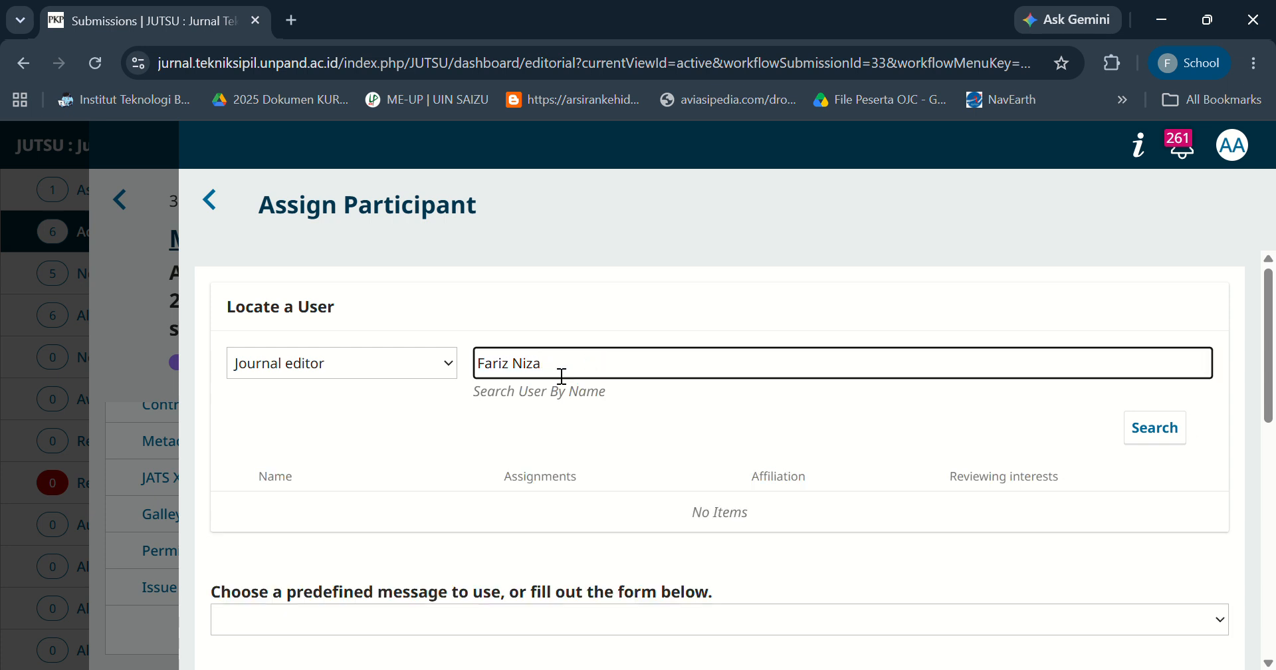
{"action": "type", "text": "admin"}
{"action": "left_click", "coordinate": [210, 199]}
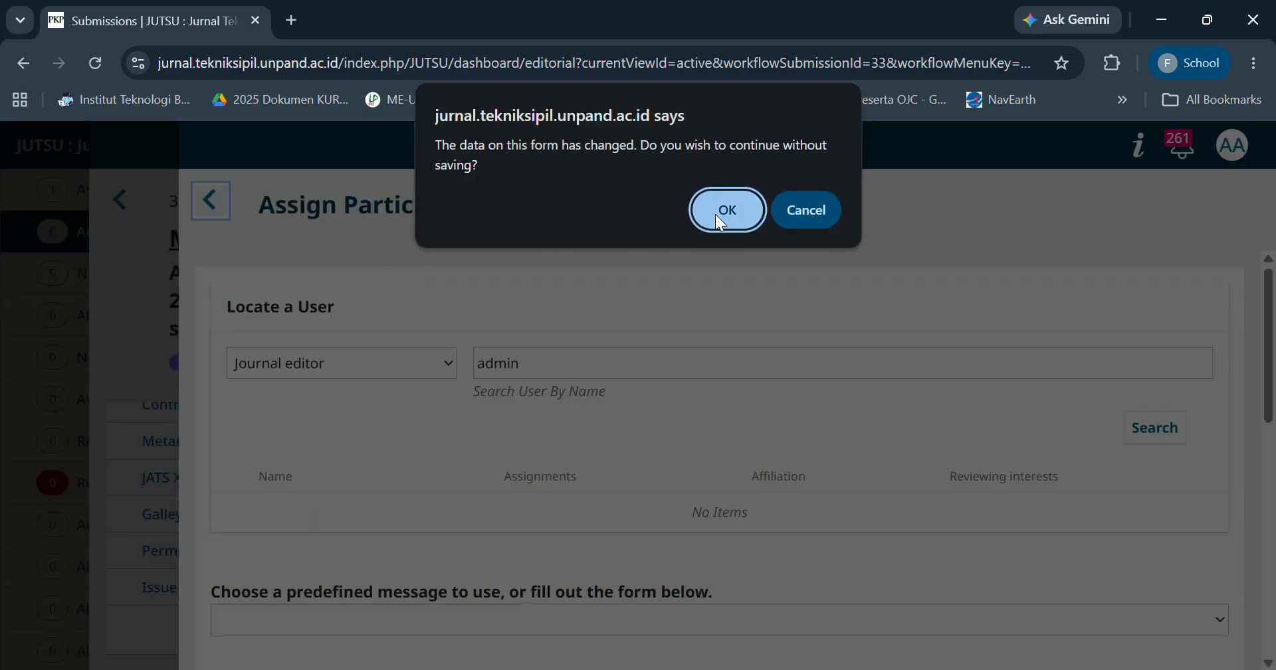
{"action": "left_click", "coordinate": [712, 219]}
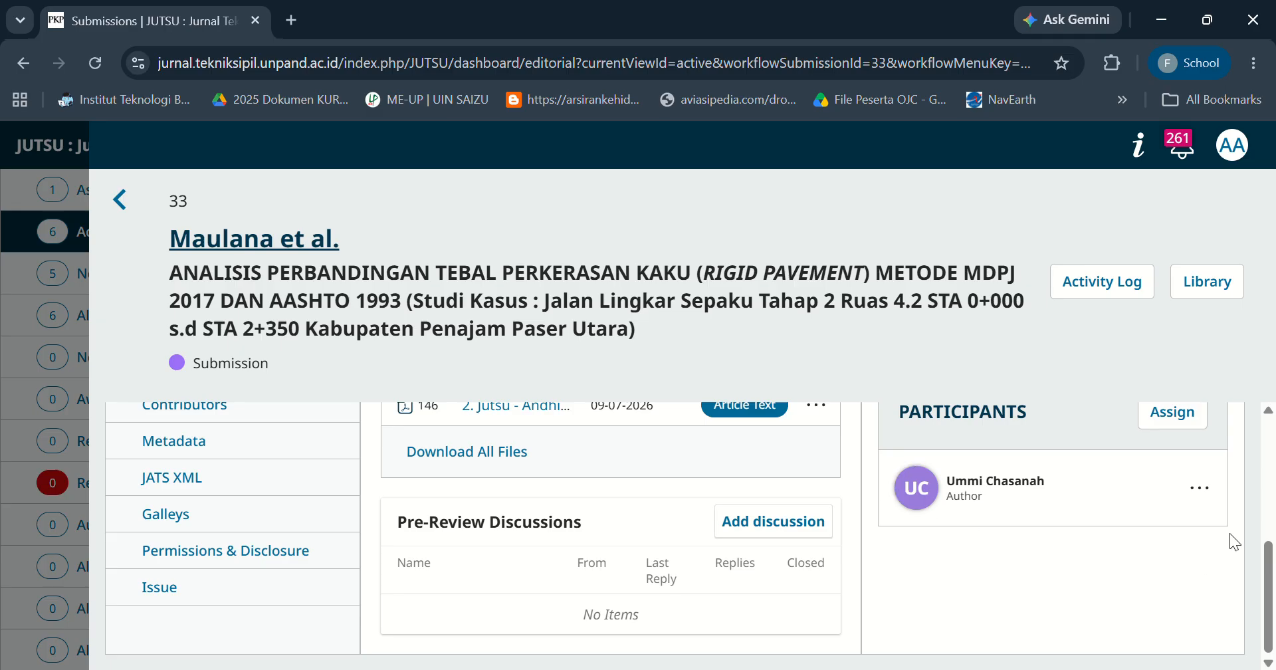
Start sending the submission for review and continue past the author notification email.
{"action": "left_click_drag", "start_coordinate": [1272, 582], "coordinate": [1271, 470]}
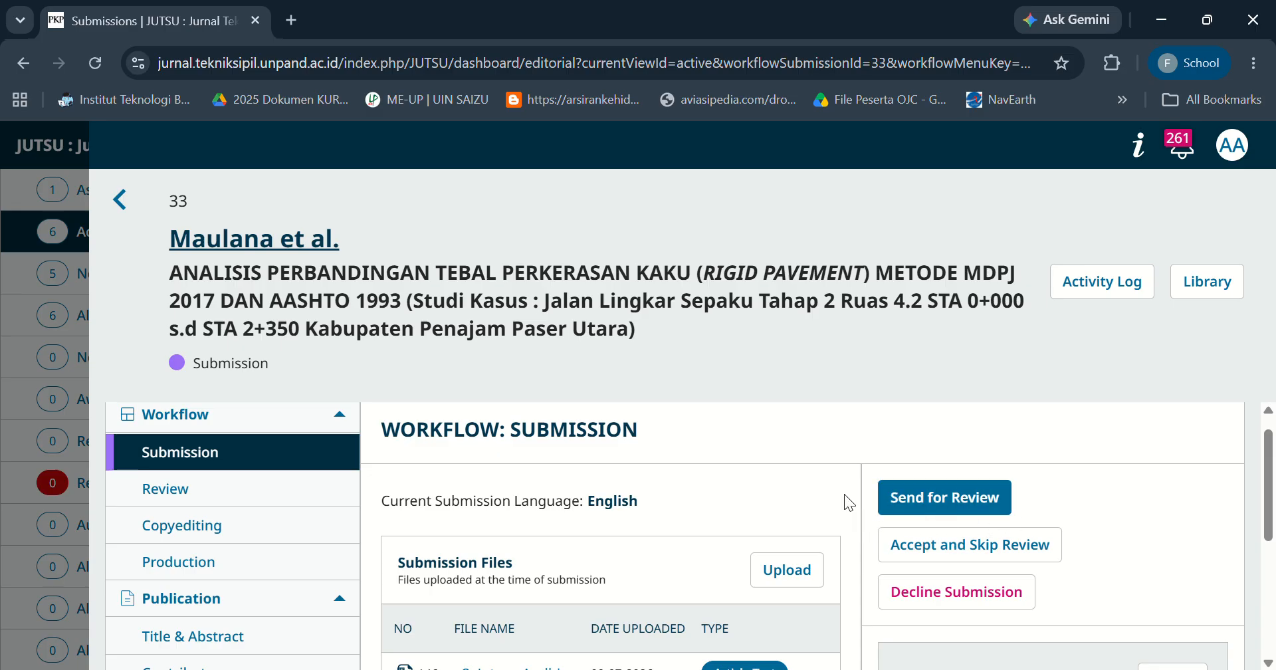
{"action": "left_click", "coordinate": [915, 505]}
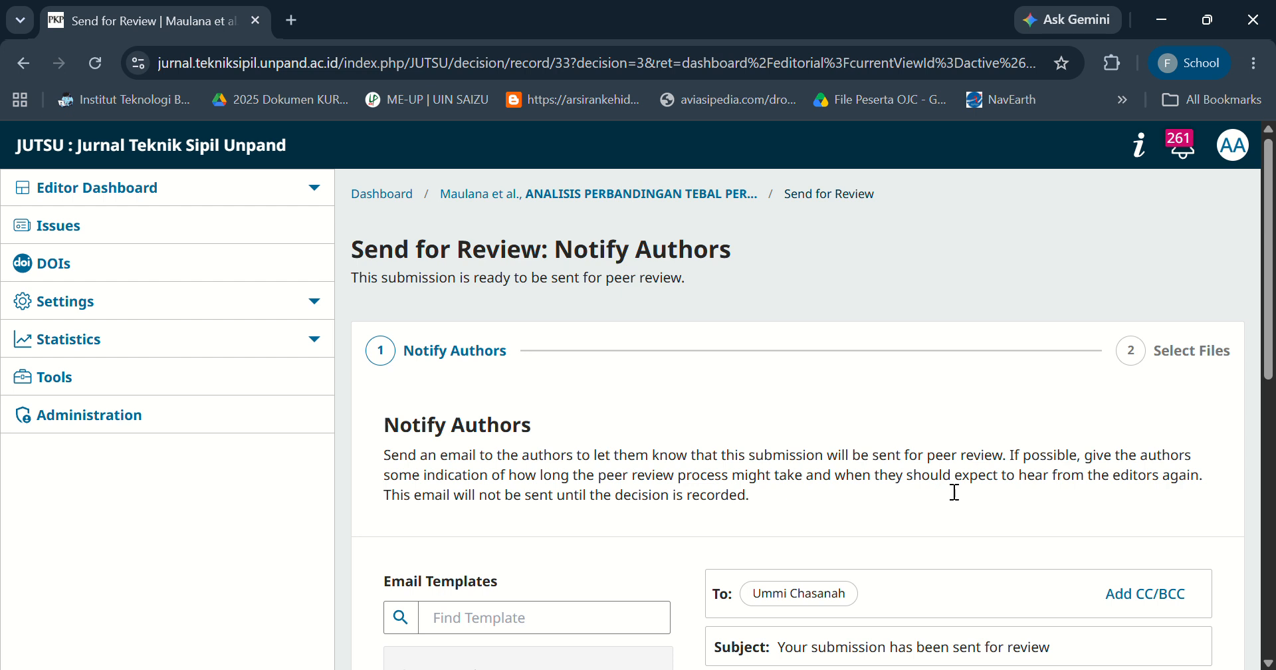
{"action": "left_click_drag", "start_coordinate": [1271, 279], "coordinate": [1272, 417]}
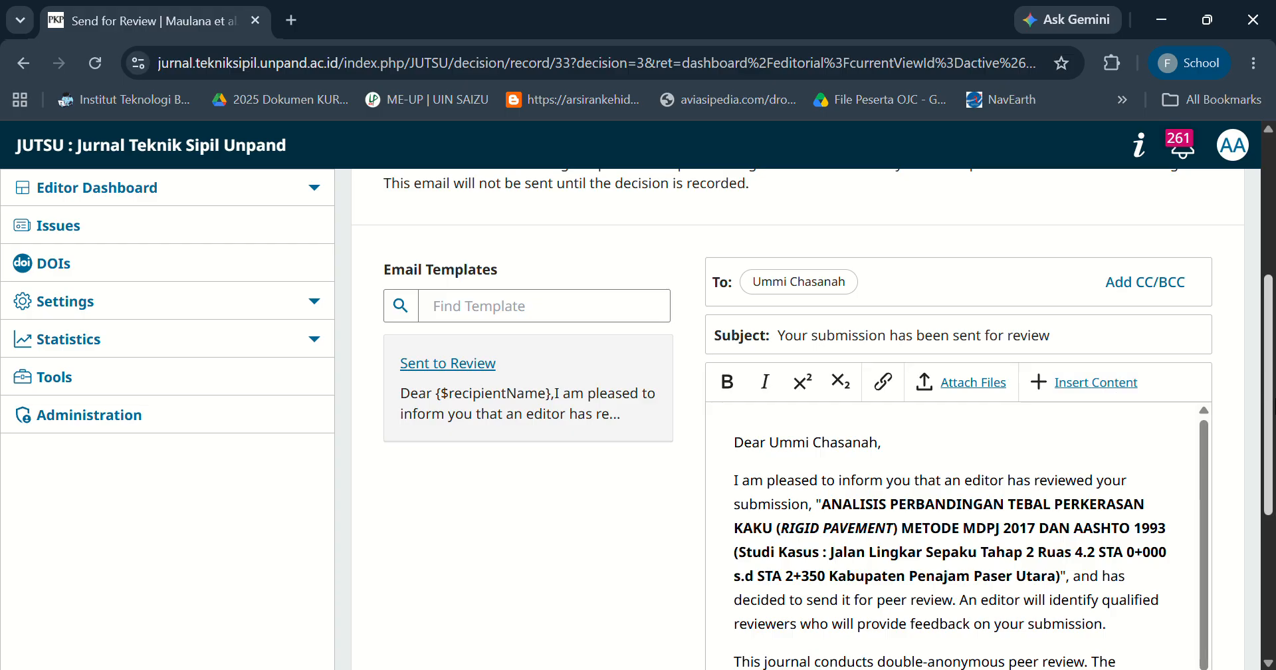
{"action": "scroll", "coordinate": [1071, 396], "scroll_direction": "down", "scroll_amount": 4}
{"action": "left_click_drag", "start_coordinate": [1274, 507], "coordinate": [1272, 489]}
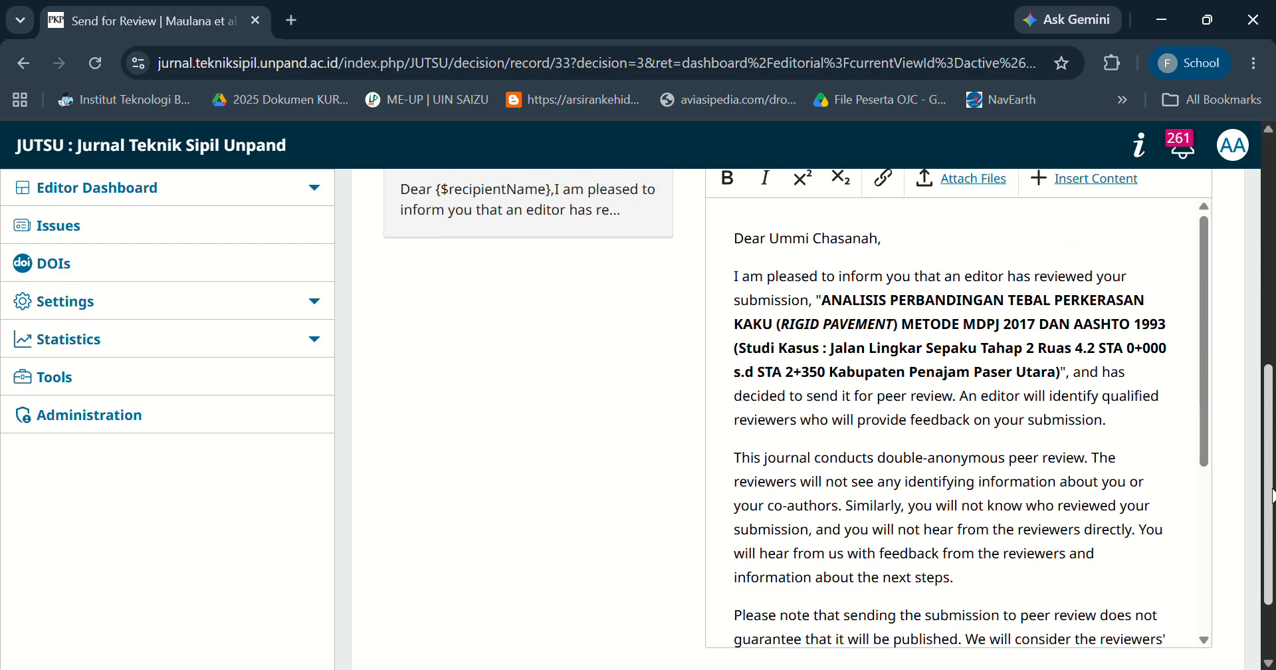
{"action": "scroll", "coordinate": [1272, 496], "scroll_direction": "down", "scroll_amount": 2}
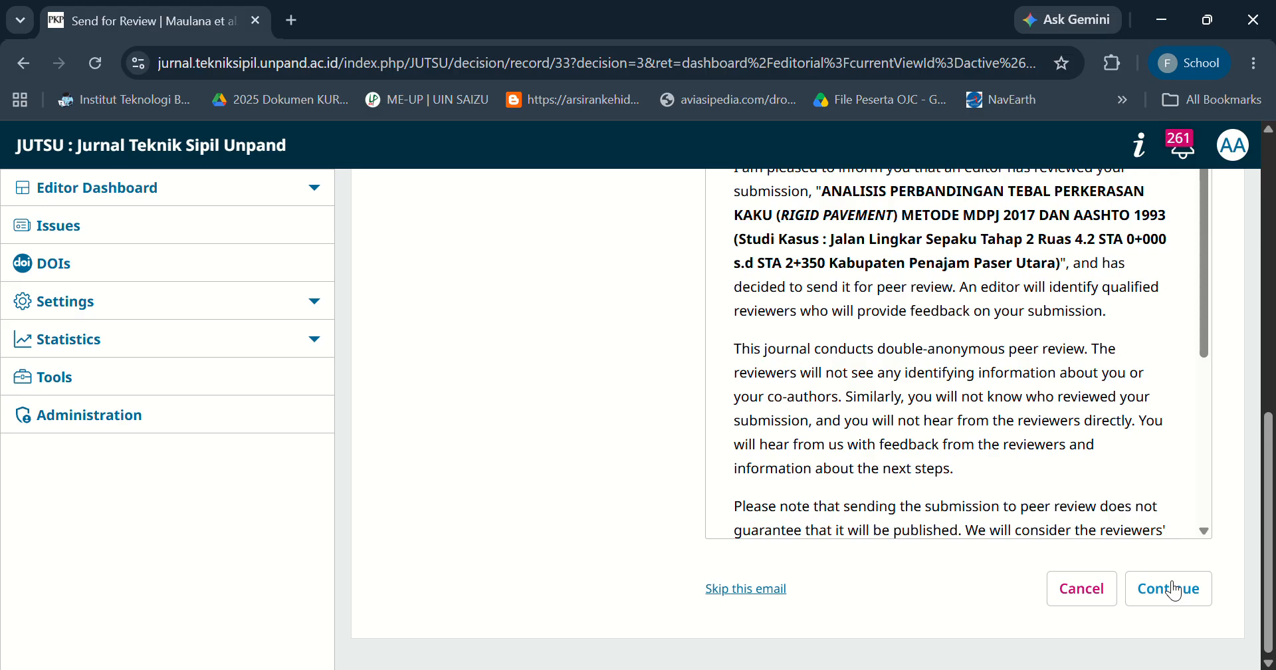
{"action": "scroll", "coordinate": [1268, 465], "scroll_direction": "up", "scroll_amount": 5}
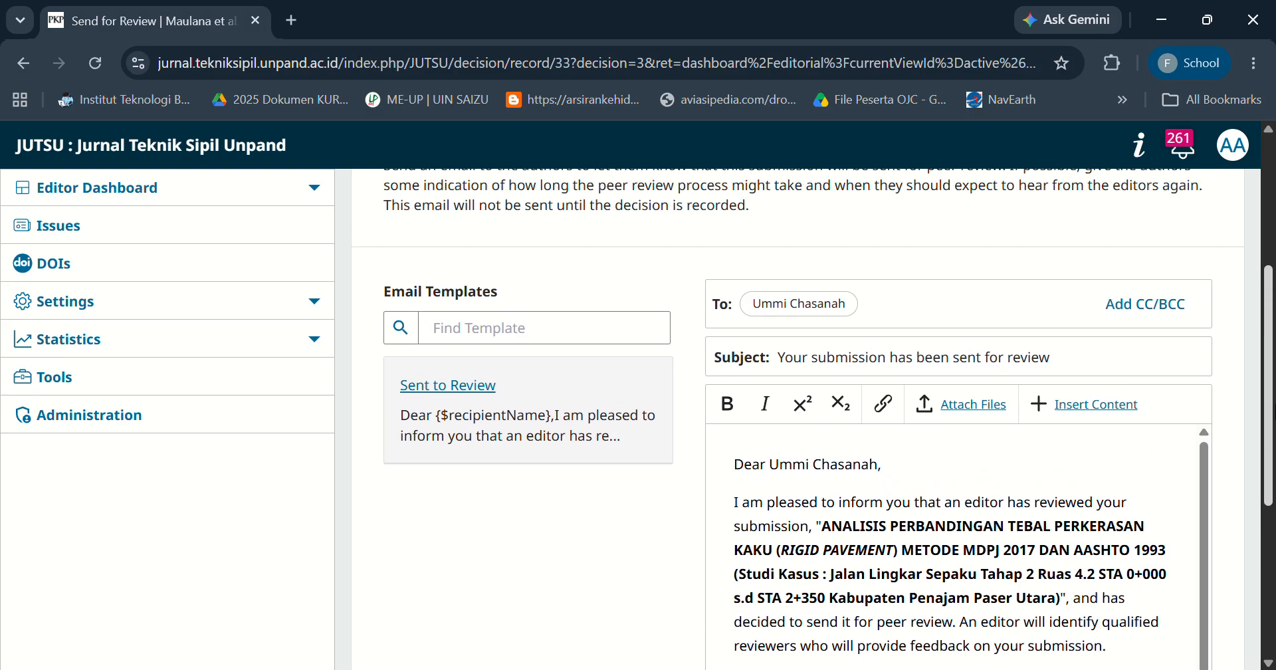
{"action": "left_click_drag", "start_coordinate": [1275, 407], "coordinate": [1274, 409]}
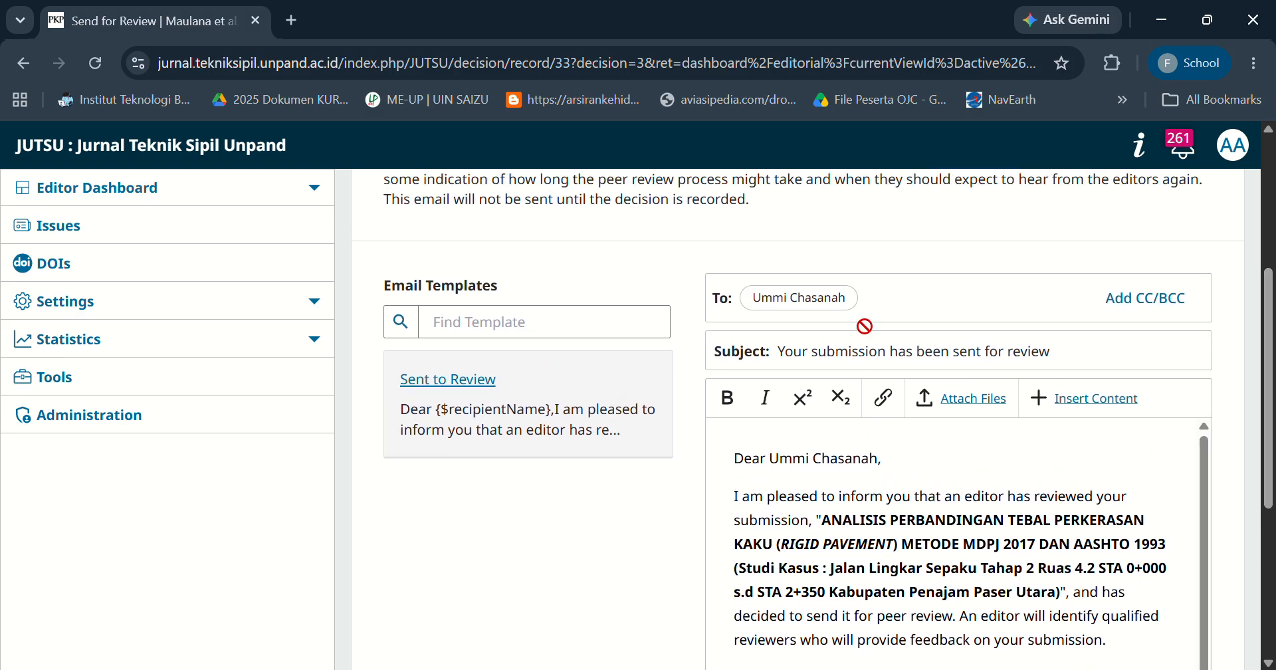
{"action": "left_click_drag", "start_coordinate": [1275, 342], "coordinate": [1275, 486]}
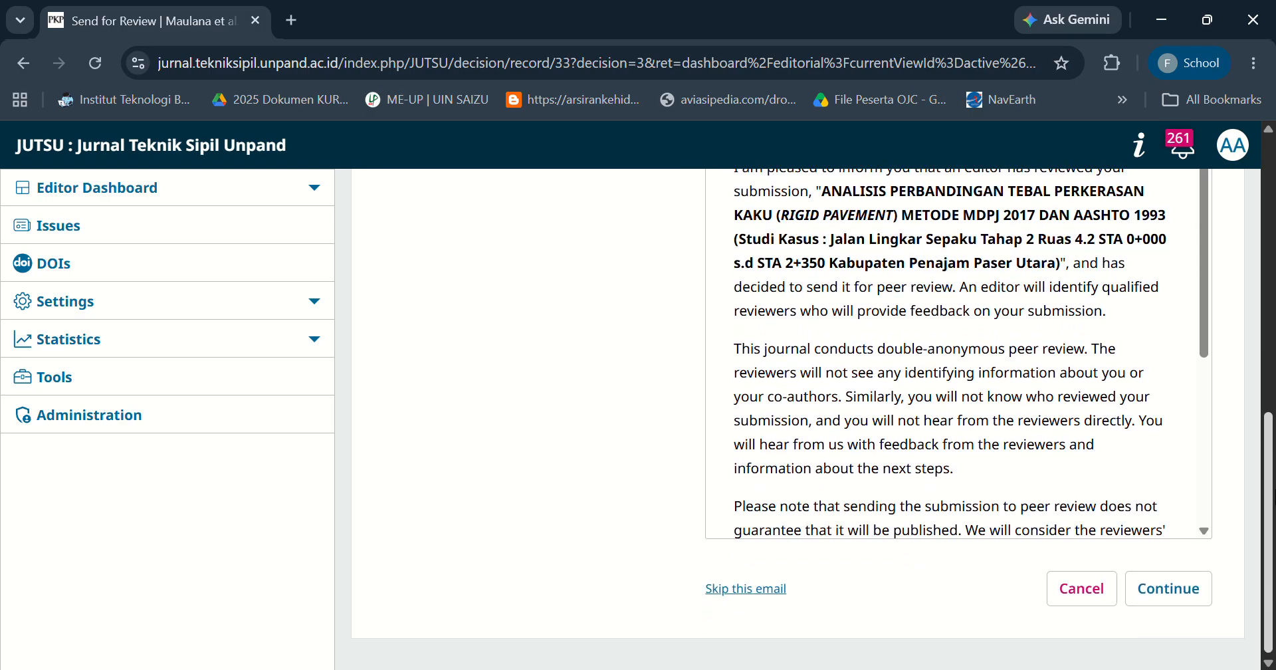
{"action": "left_click", "coordinate": [1180, 594]}
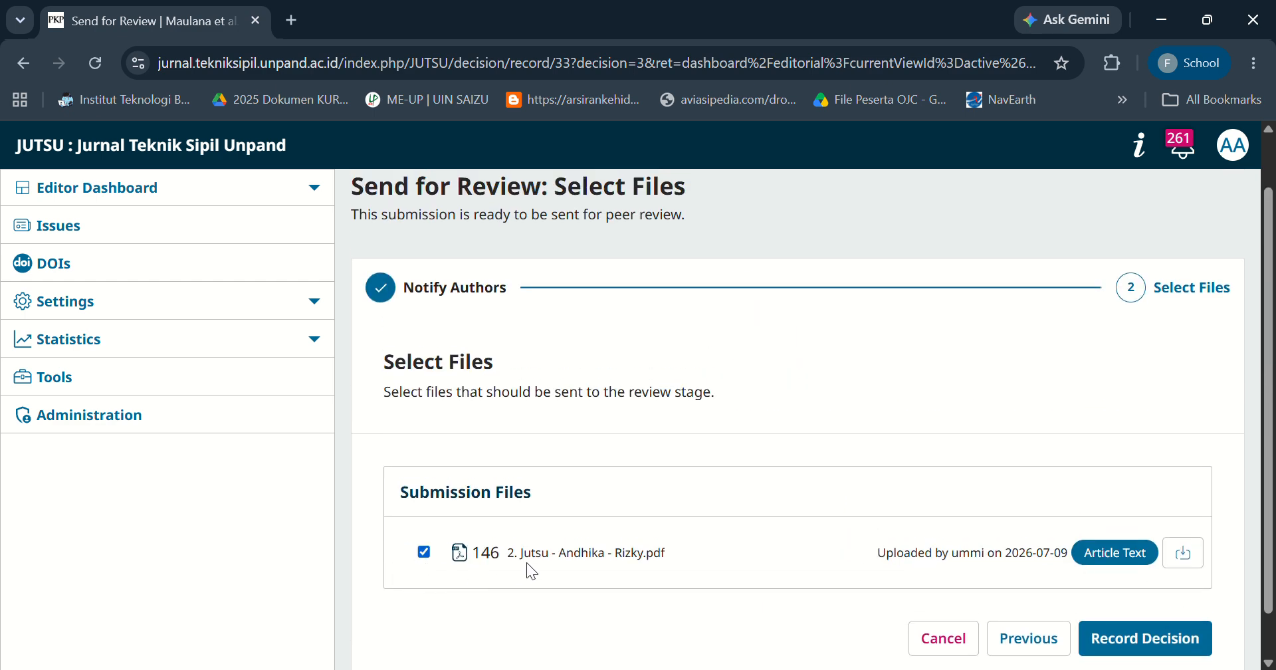
Record the send-for-review decision with the article file selected and open the submission summary.
{"action": "left_click", "coordinate": [1152, 646]}
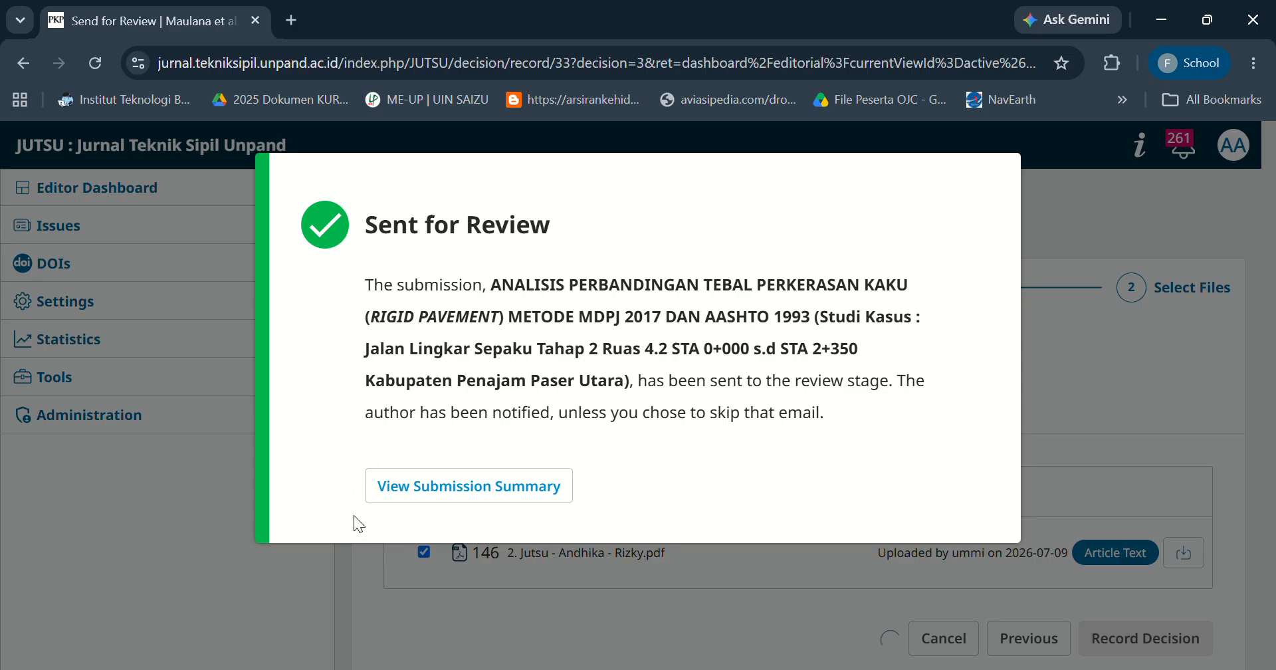
{"action": "left_click", "coordinate": [489, 500]}
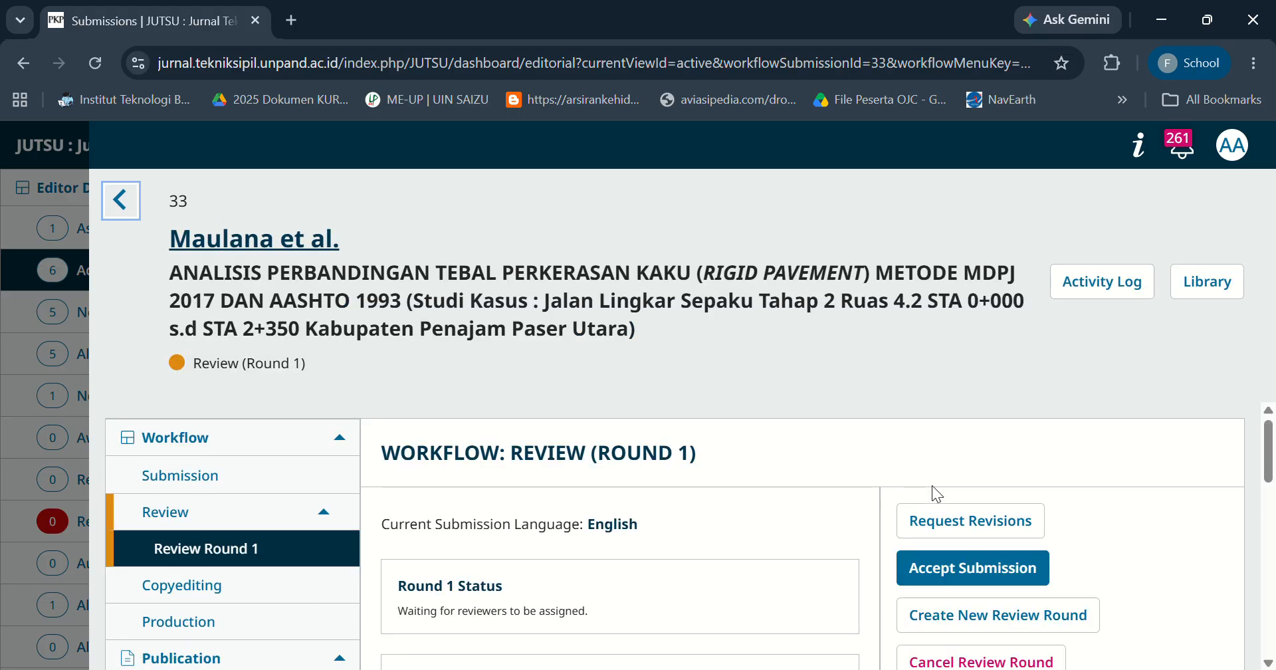
Open the Add Reviewer form for review round 1.
{"action": "left_click_drag", "start_coordinate": [1272, 445], "coordinate": [1273, 581]}
{"action": "left_click", "coordinate": [789, 506]}
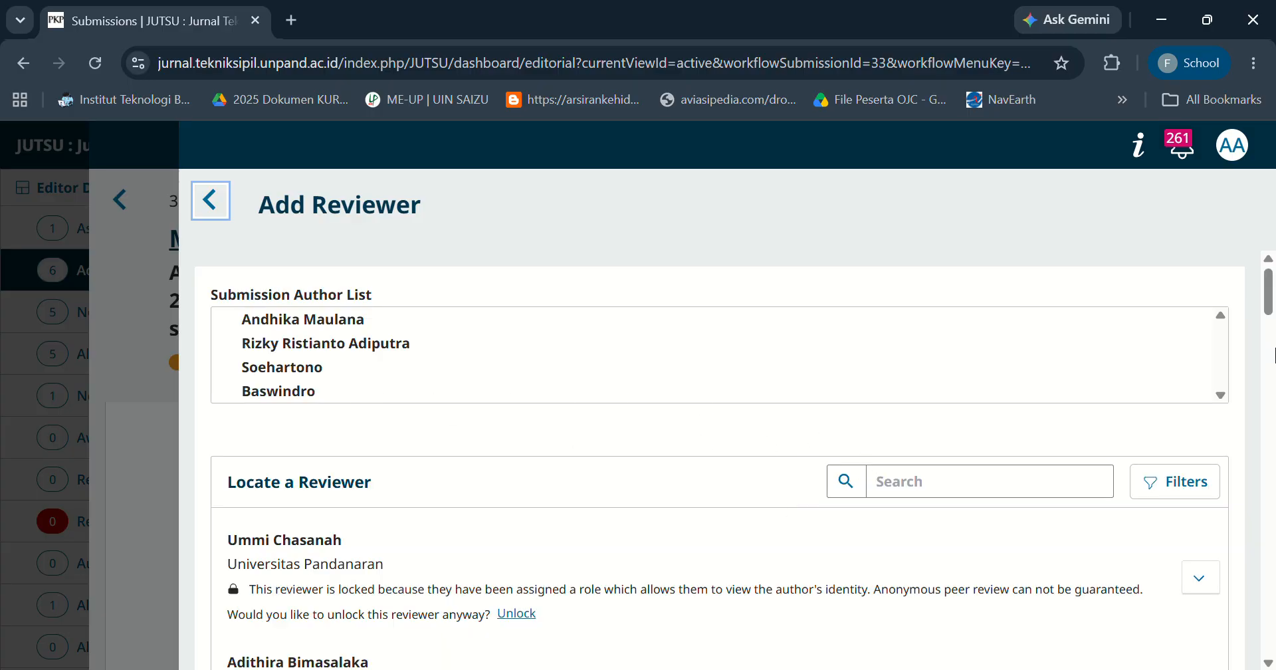
{"action": "left_click_drag", "start_coordinate": [1274, 281], "coordinate": [1274, 285]}
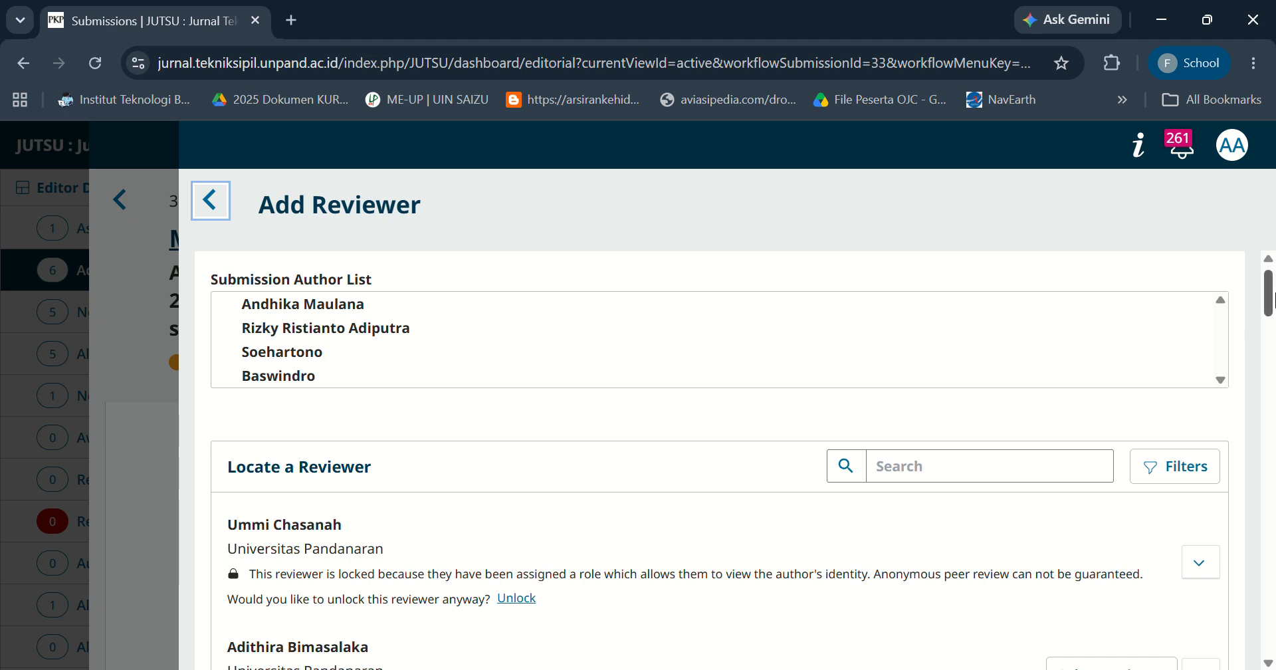
Unlock the first locked reviewer in the reviewer list and select them.
{"action": "left_click_drag", "start_coordinate": [1272, 298], "coordinate": [1271, 315]}
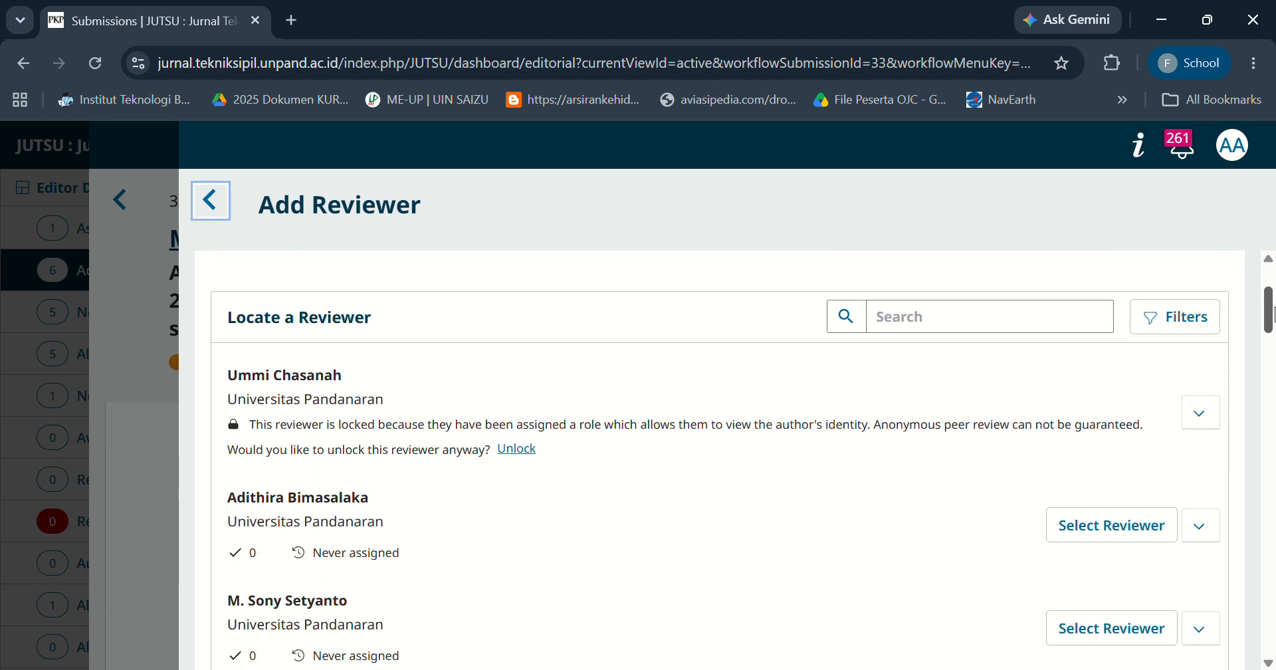
{"action": "left_click", "coordinate": [1202, 417]}
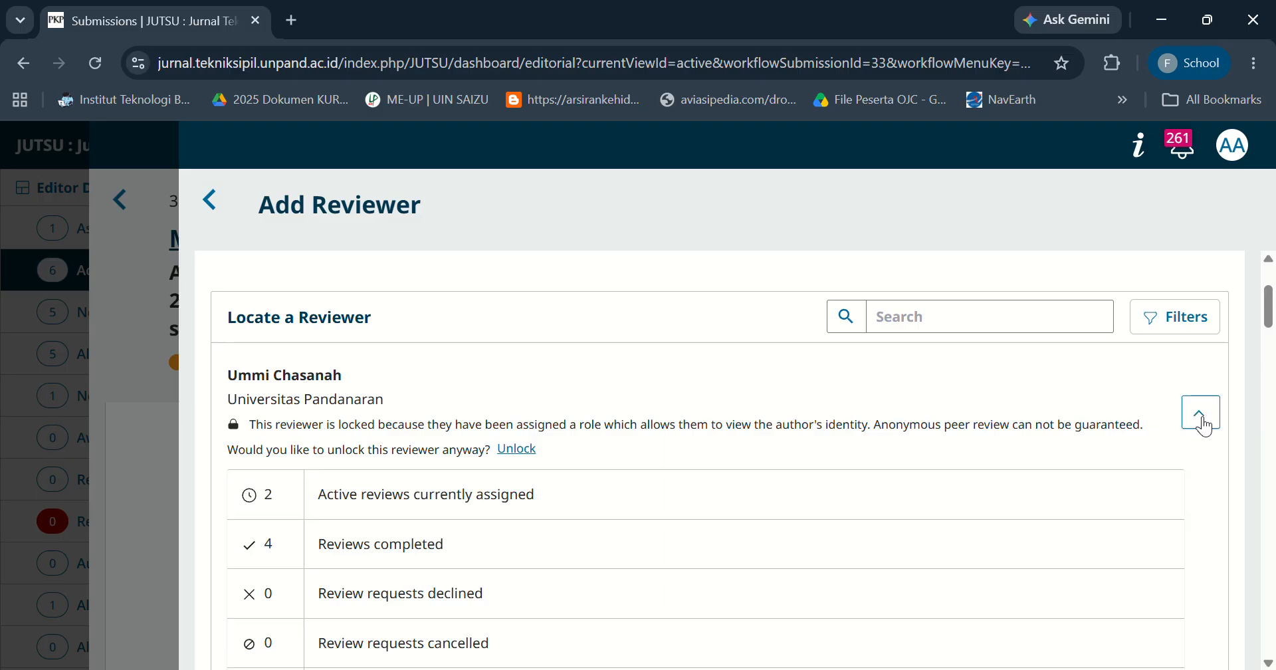
{"action": "left_click", "coordinate": [517, 450]}
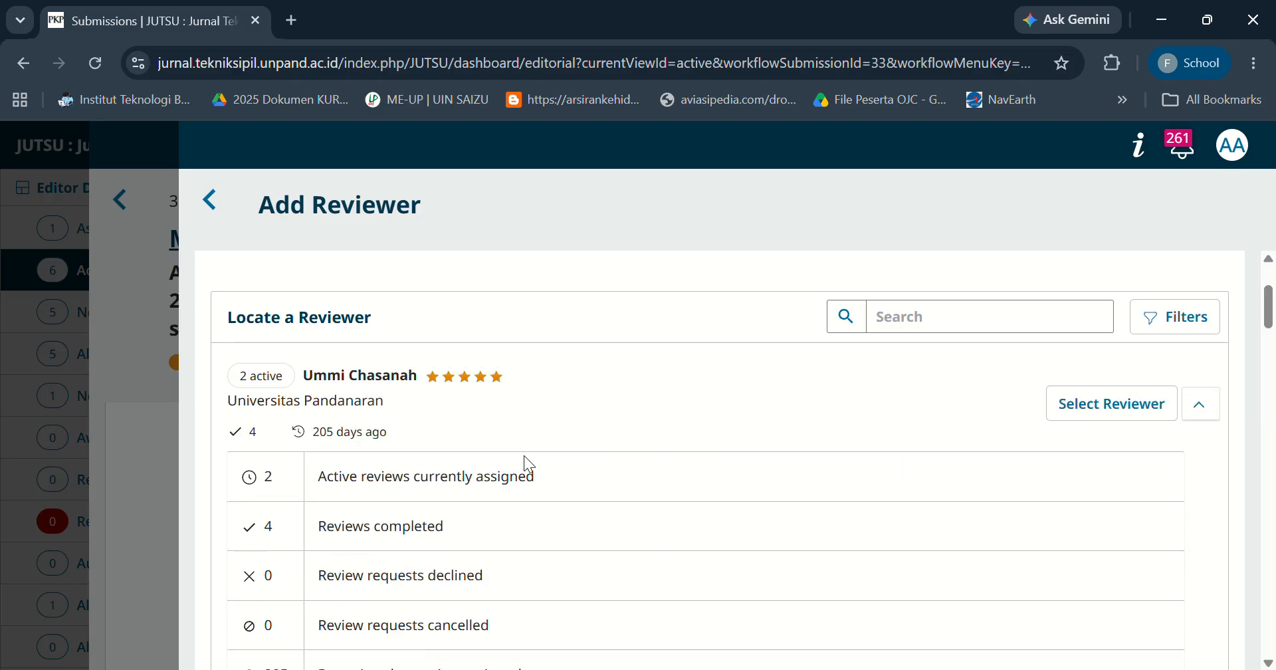
{"action": "left_click", "coordinate": [1122, 417]}
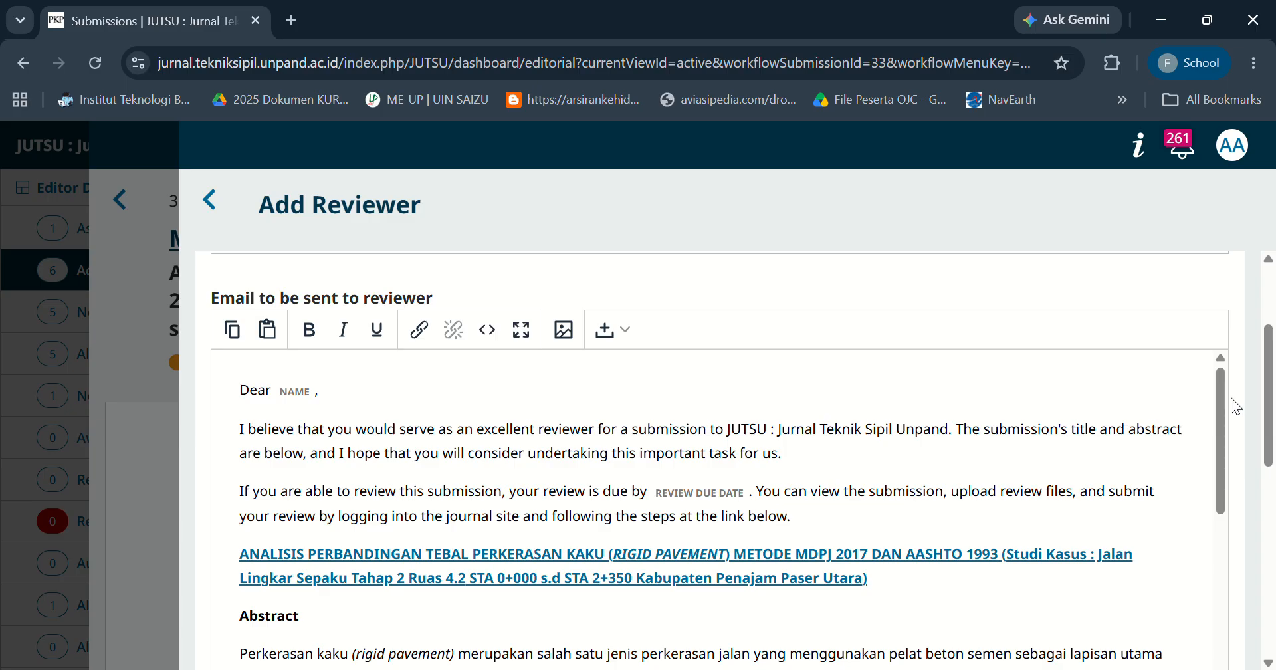
Add the reviewer with the default invitation email and the review-stage article file selected for review.
{"action": "left_click_drag", "start_coordinate": [1217, 400], "coordinate": [1226, 588]}
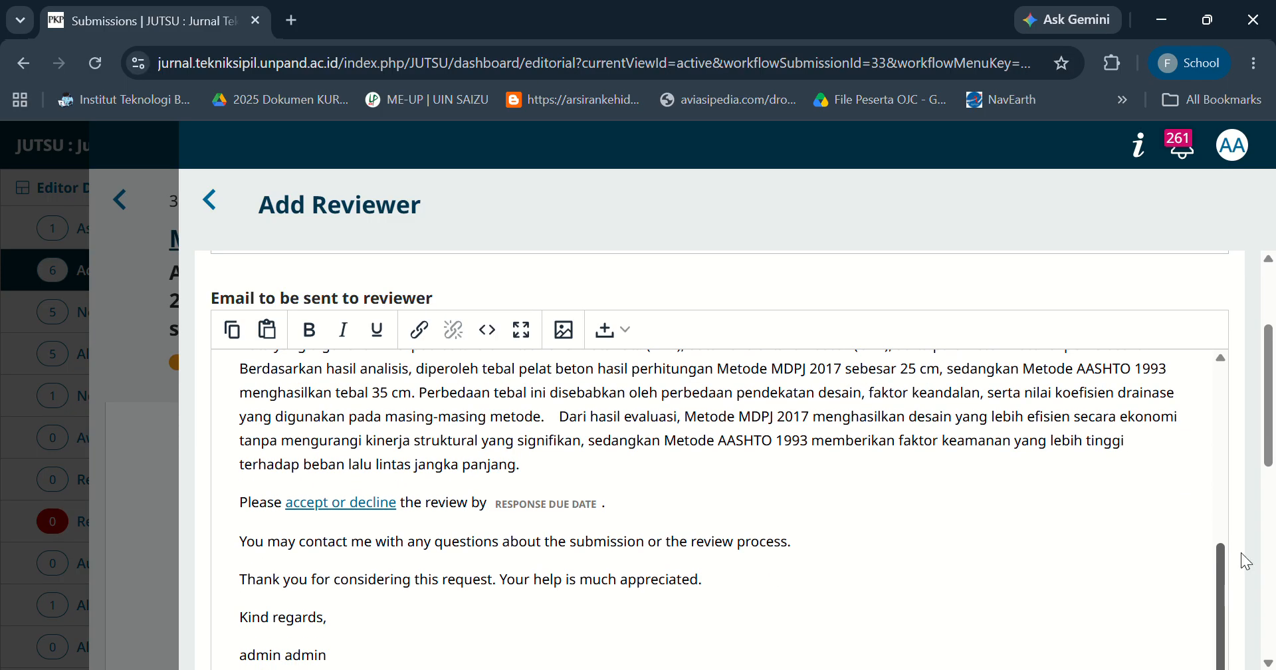
{"action": "left_click_drag", "start_coordinate": [1270, 420], "coordinate": [1274, 508]}
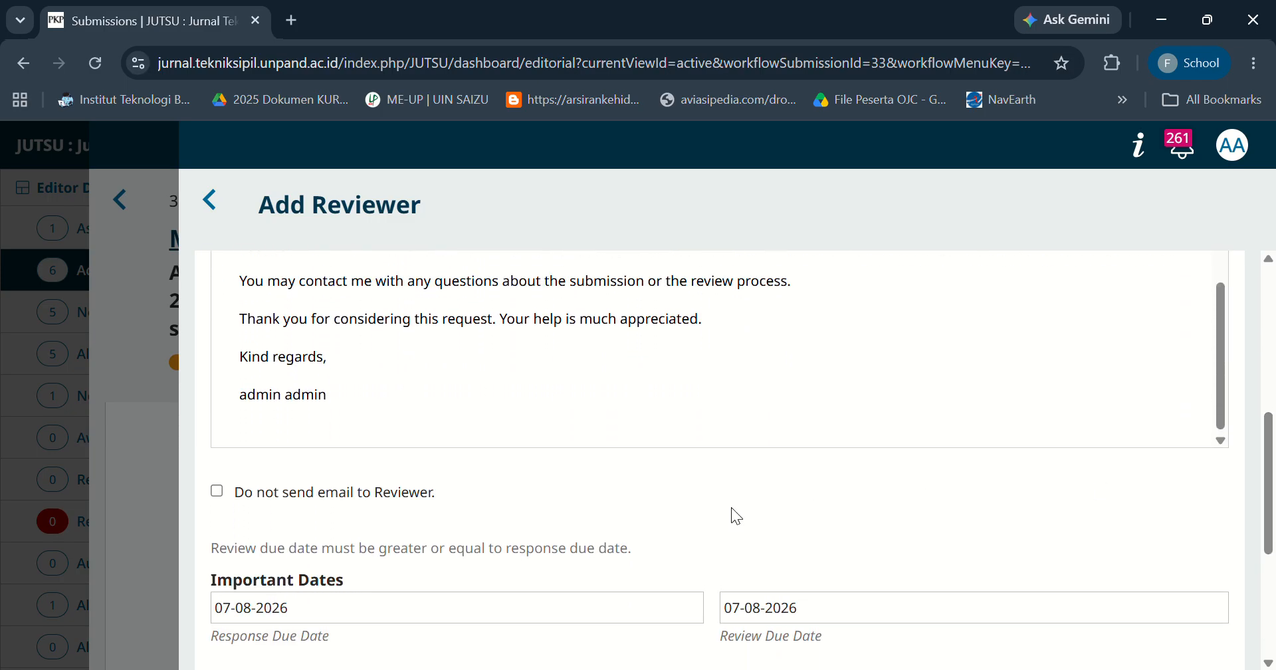
{"action": "left_click_drag", "start_coordinate": [1271, 475], "coordinate": [1273, 551]}
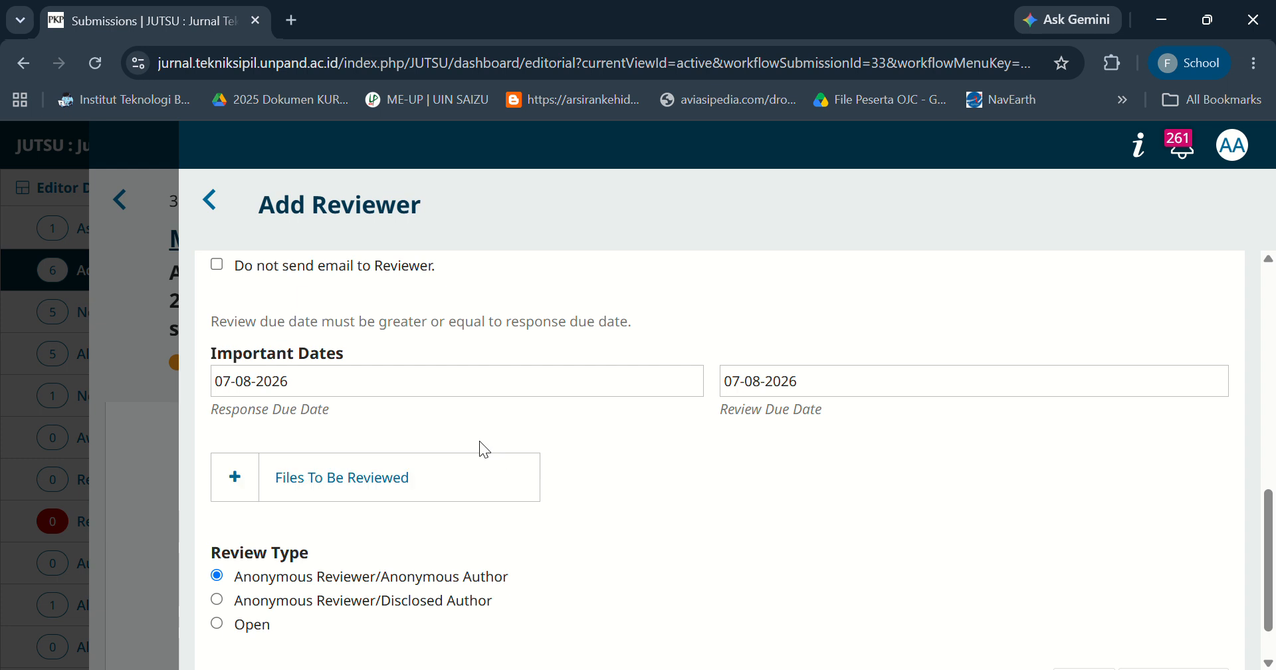
{"action": "left_click", "coordinate": [343, 486]}
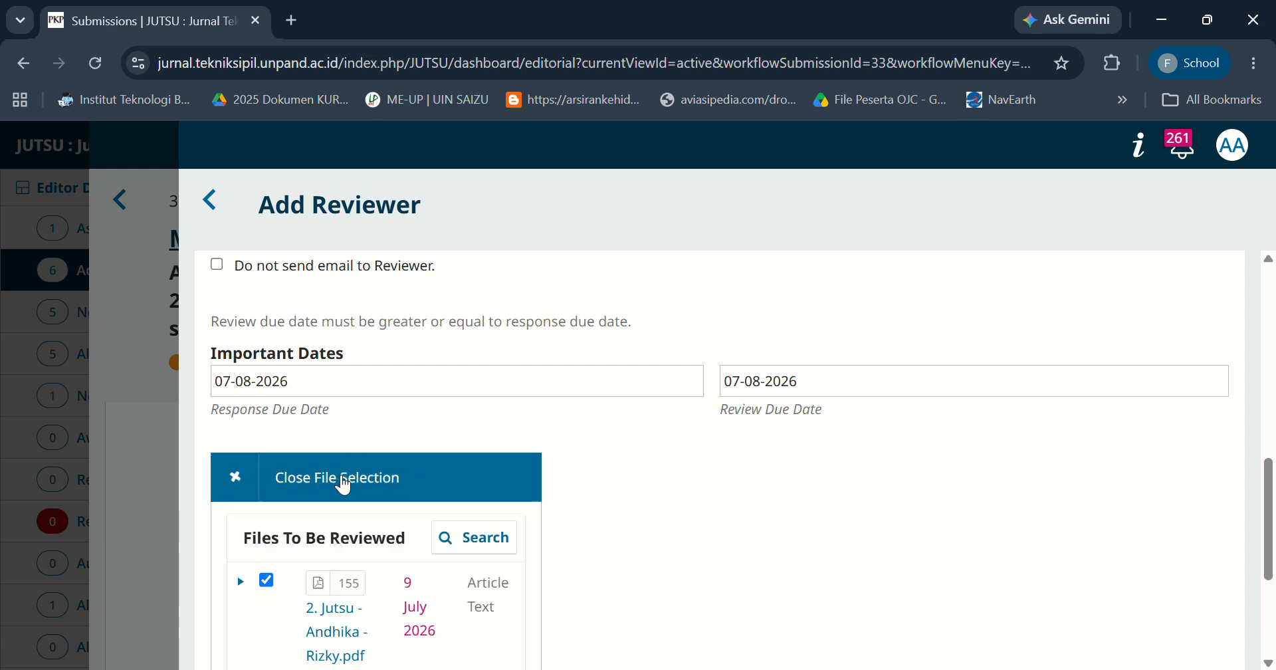
{"action": "scroll", "coordinate": [1272, 488], "scroll_direction": "down", "scroll_amount": 4}
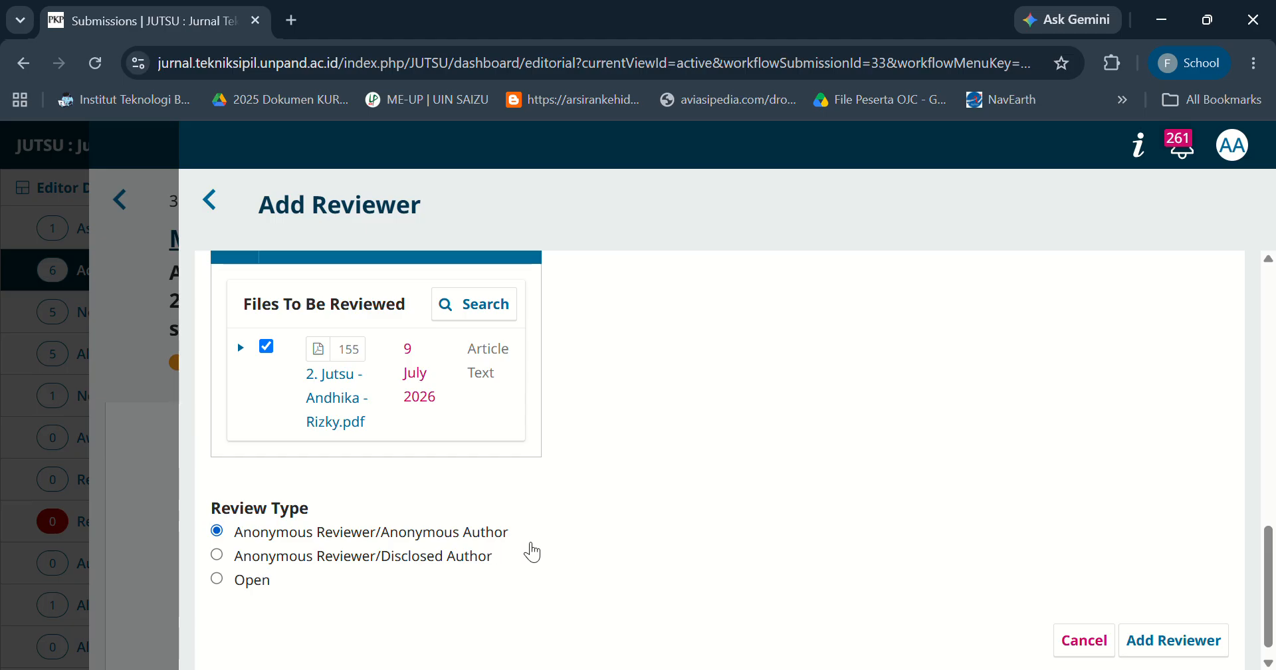
{"action": "left_click", "coordinate": [1155, 640]}
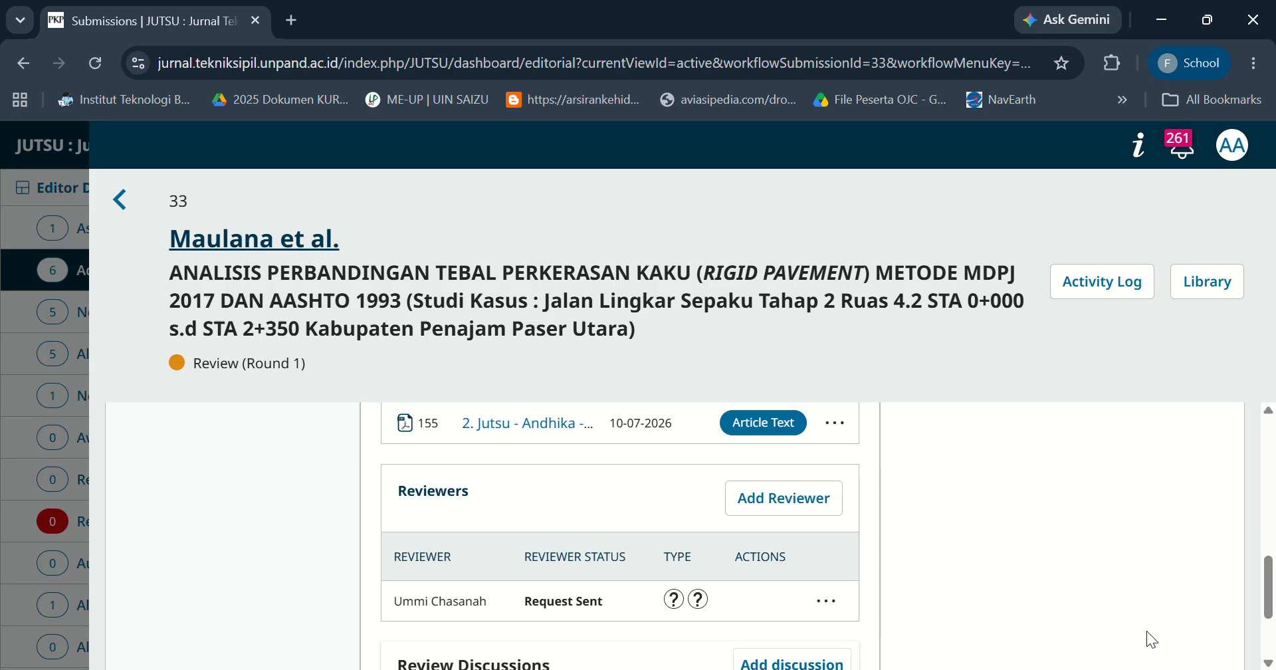
Open the review details for the assigned reviewer.
{"action": "left_click_drag", "start_coordinate": [1270, 571], "coordinate": [1271, 592]}
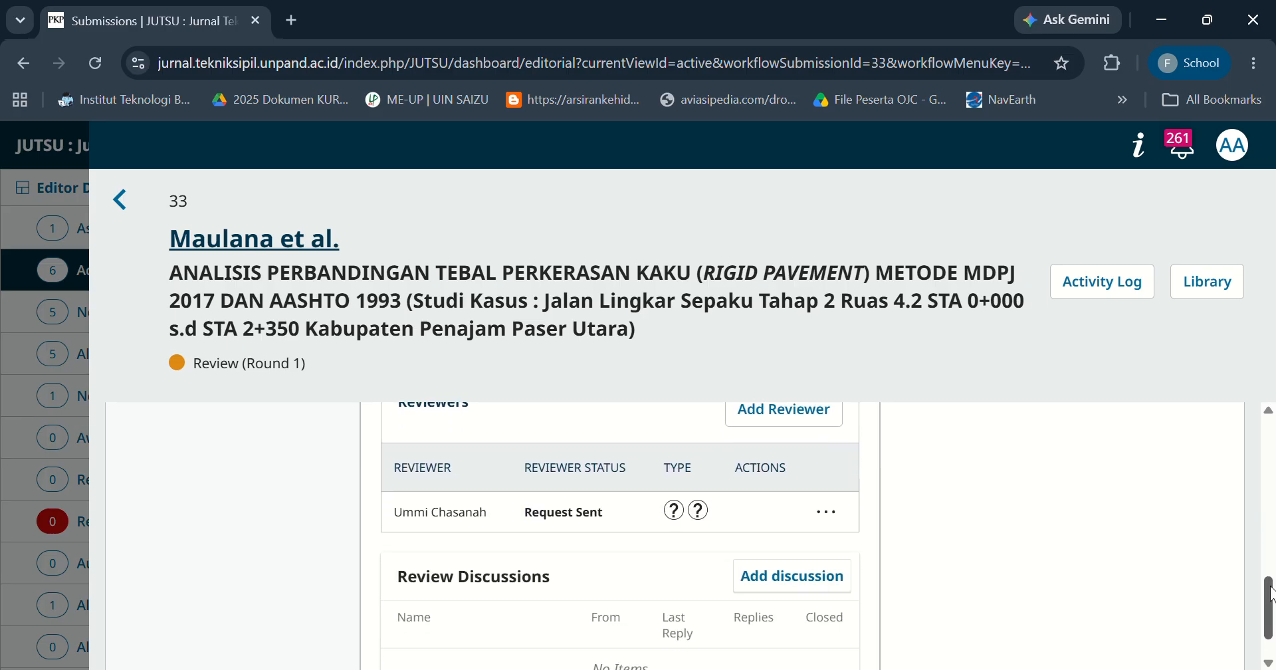
{"action": "left_click", "coordinate": [831, 522]}
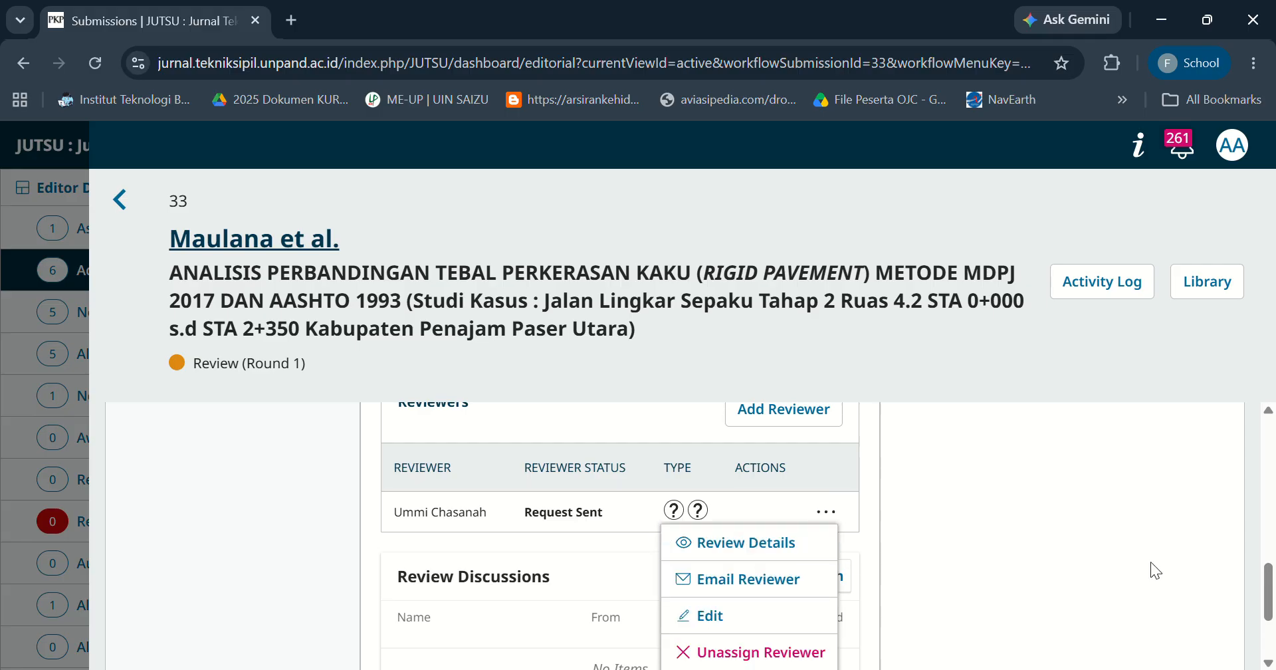
{"action": "mouse_move", "coordinate": [1272, 576]}
{"action": "left_mouse_down"}
{"action": "mouse_move", "coordinate": [1273, 606]}
{"action": "mouse_move", "coordinate": [1271, 580]}
{"action": "left_mouse_up"}
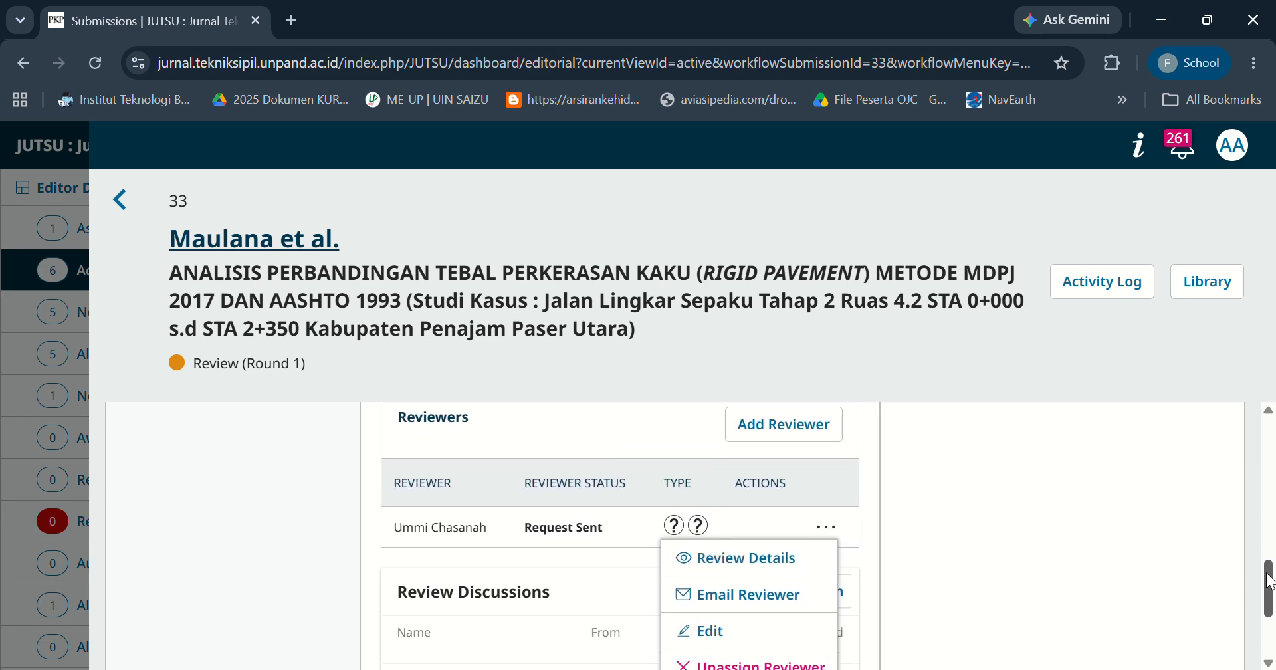
{"action": "left_click", "coordinate": [766, 566]}
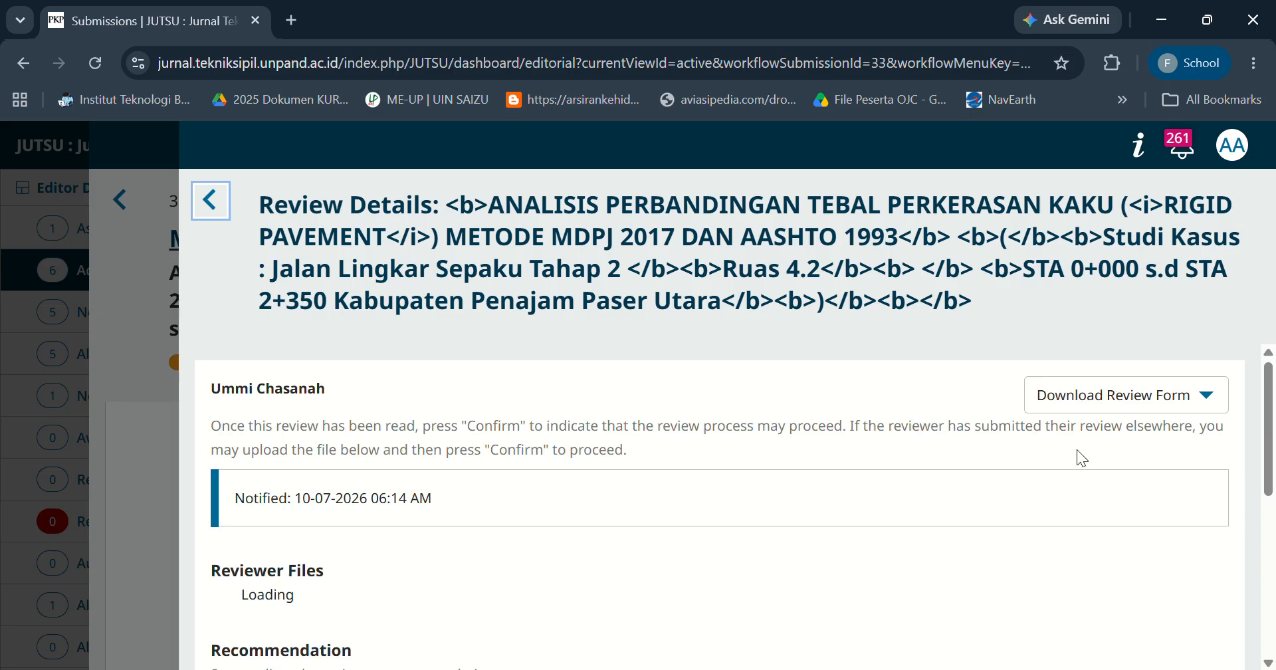
Set the reviewer's recommendation to Accept Submission, give a five-star rating, and confirm the review.
{"action": "left_click_drag", "start_coordinate": [1273, 381], "coordinate": [1273, 518]}
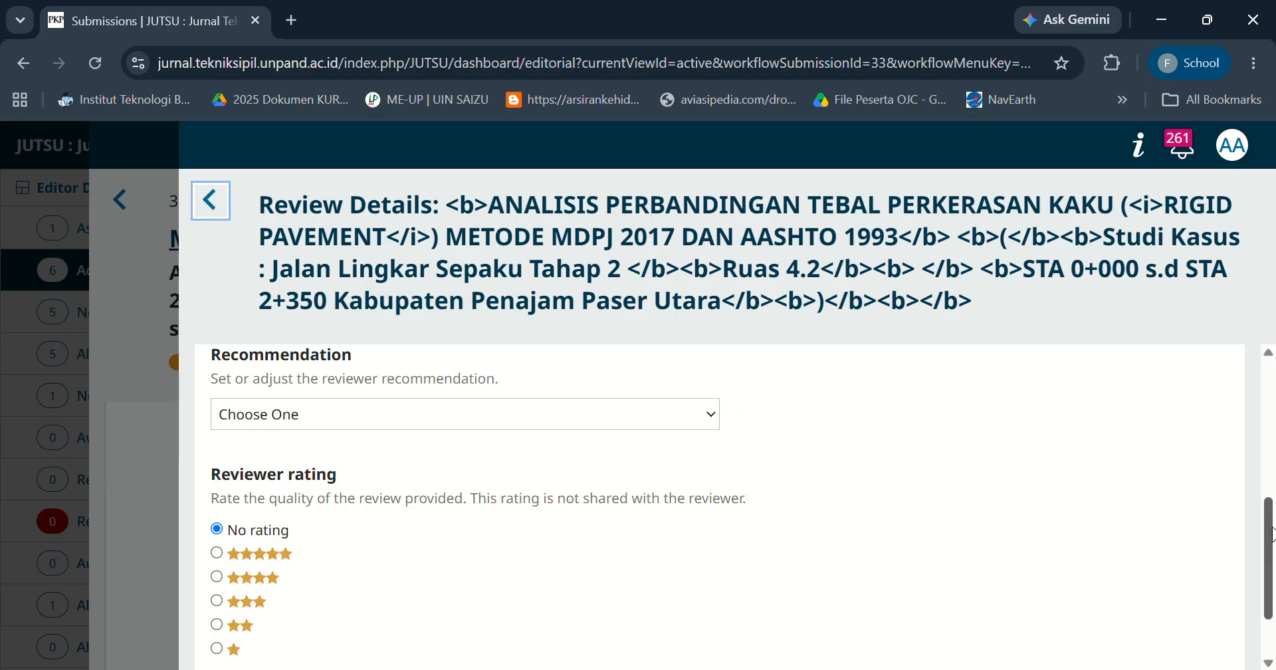
{"action": "mouse_move", "coordinate": [1273, 532]}
{"action": "left_mouse_down"}
{"action": "mouse_move", "coordinate": [1274, 547]}
{"action": "mouse_move", "coordinate": [1274, 529]}
{"action": "left_mouse_up"}
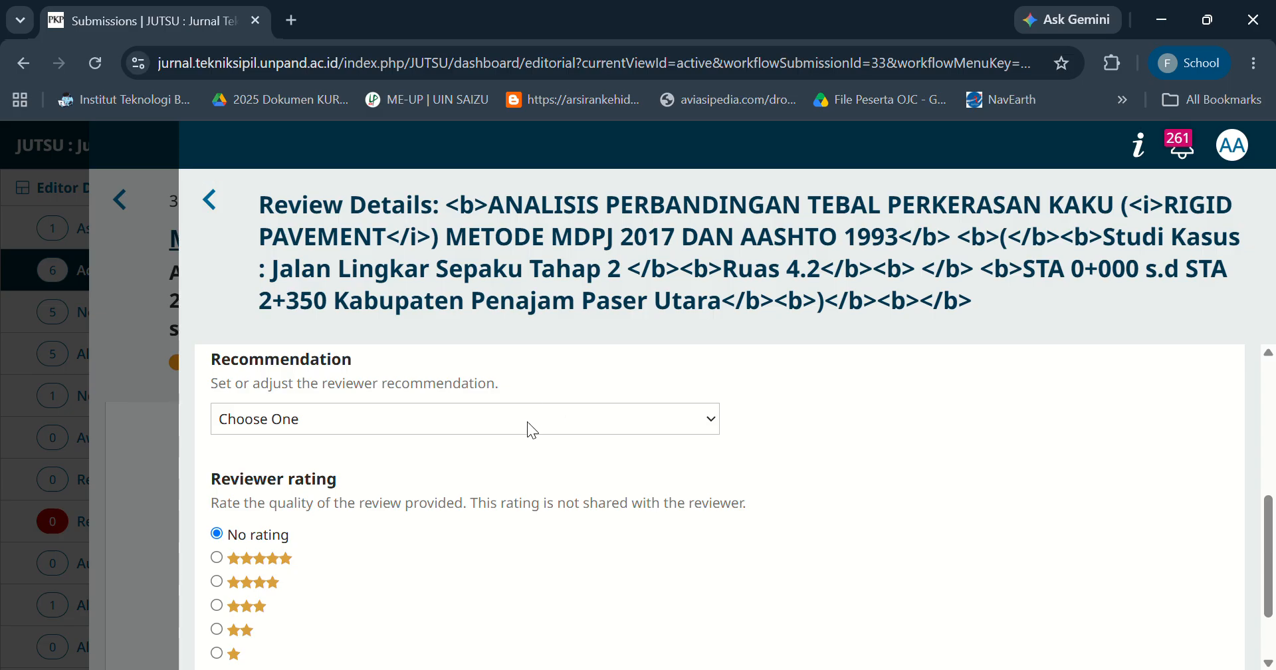
{"action": "left_click", "coordinate": [492, 478]}
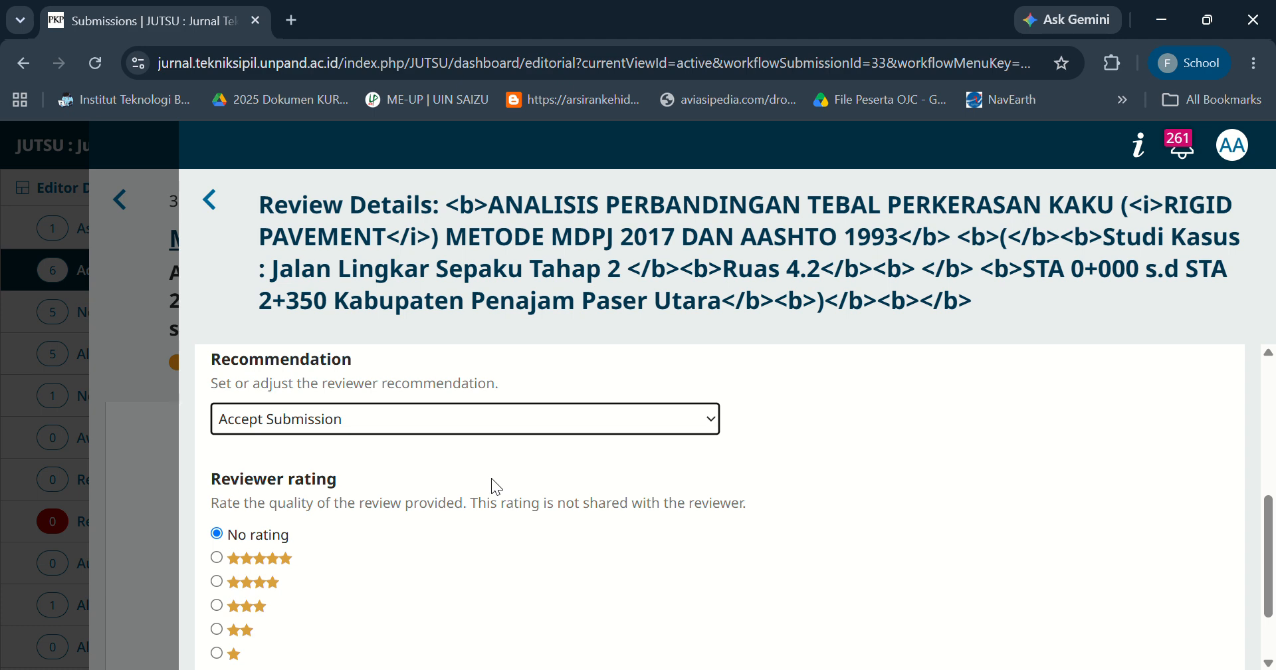
{"action": "left_click", "coordinate": [218, 559]}
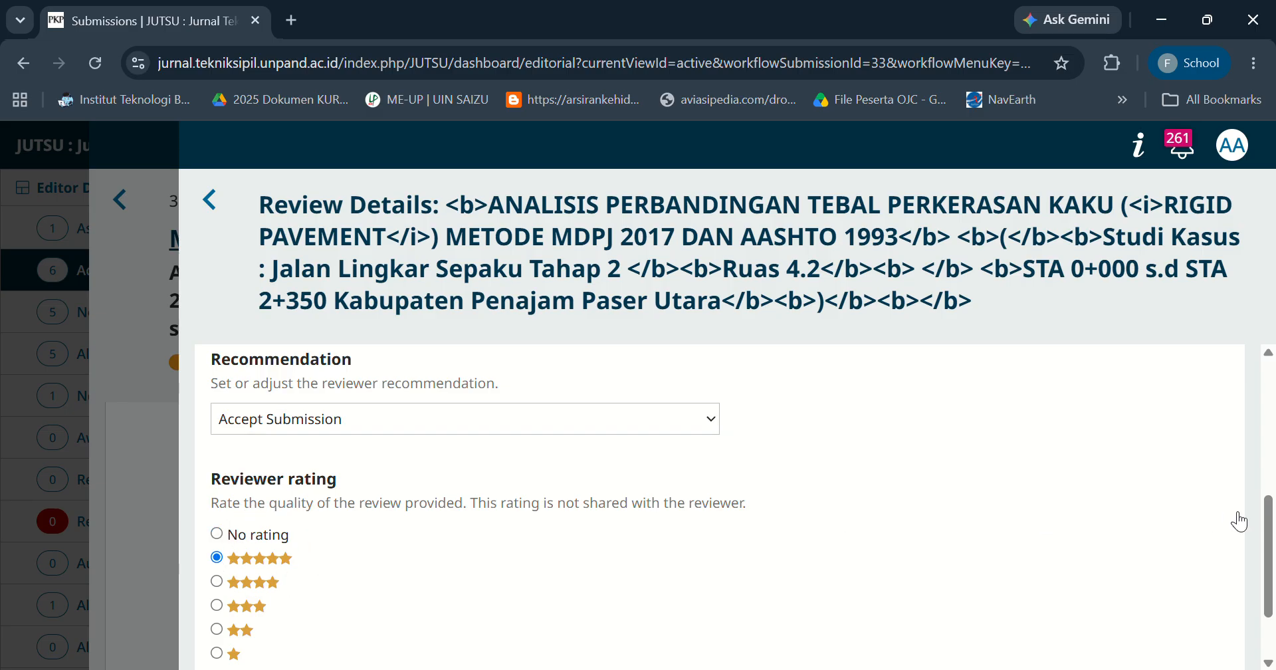
{"action": "scroll", "coordinate": [1273, 605], "scroll_direction": "down", "scroll_amount": 1}
{"action": "left_click", "coordinate": [1194, 628]}
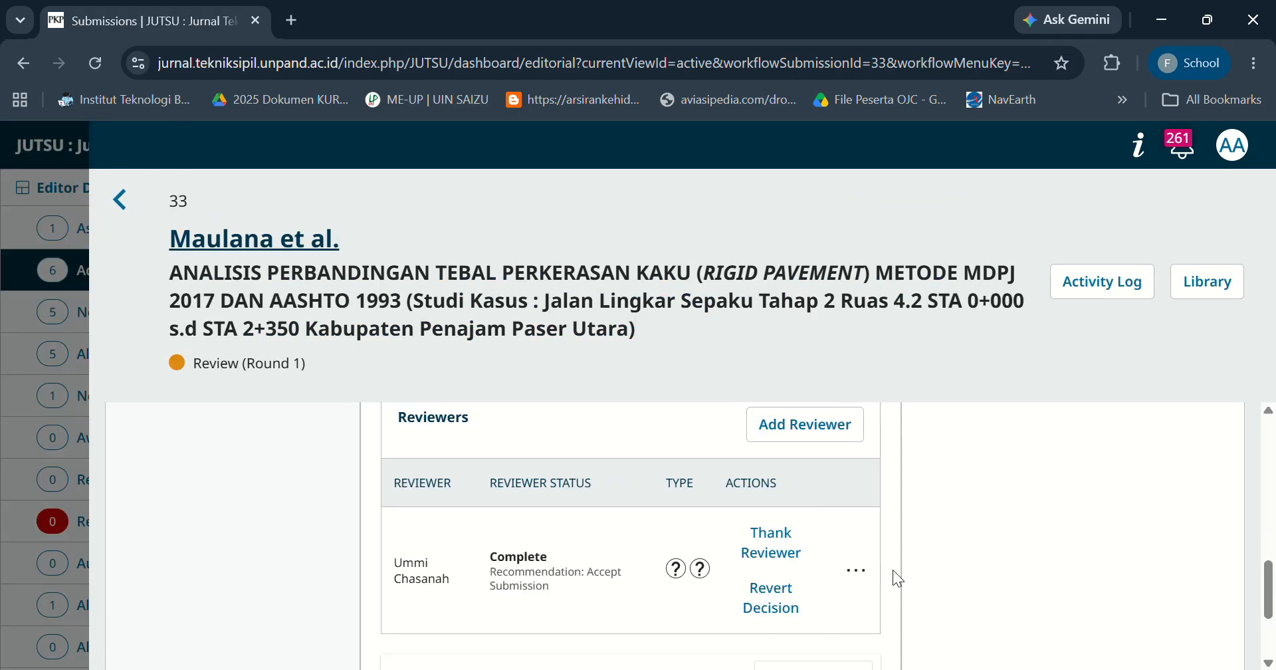
Send the thank-you email to the reviewer.
{"action": "left_click", "coordinate": [770, 559]}
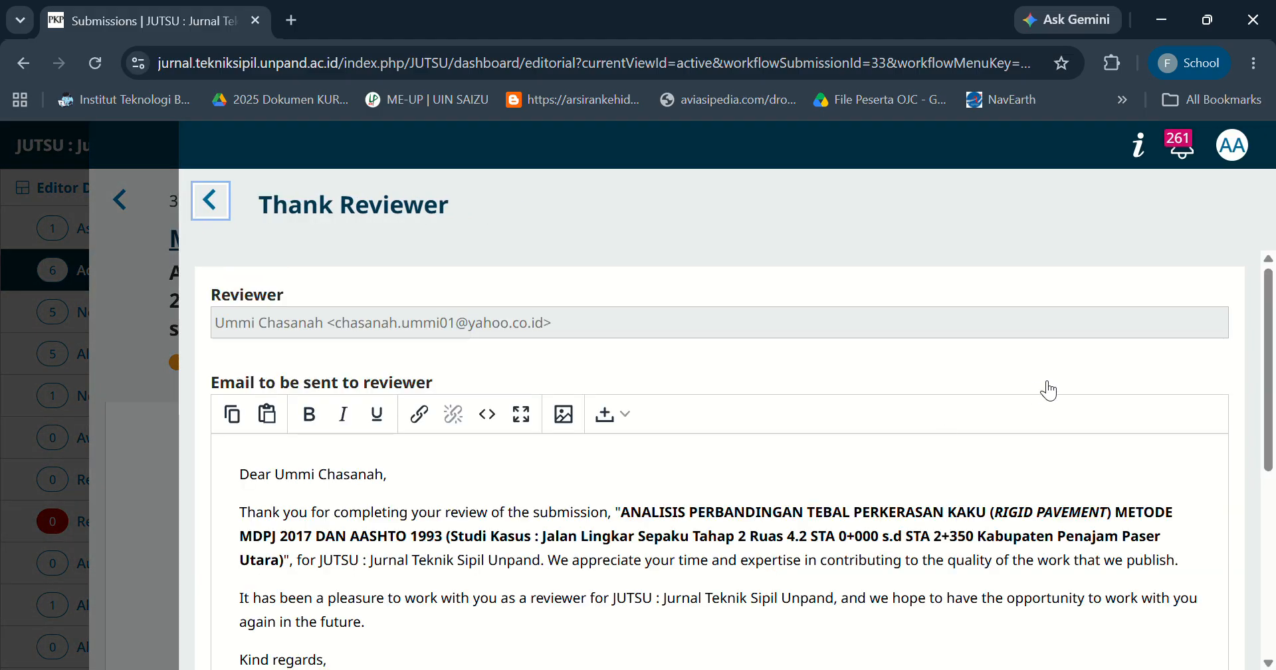
{"action": "left_click_drag", "start_coordinate": [1269, 302], "coordinate": [1273, 488]}
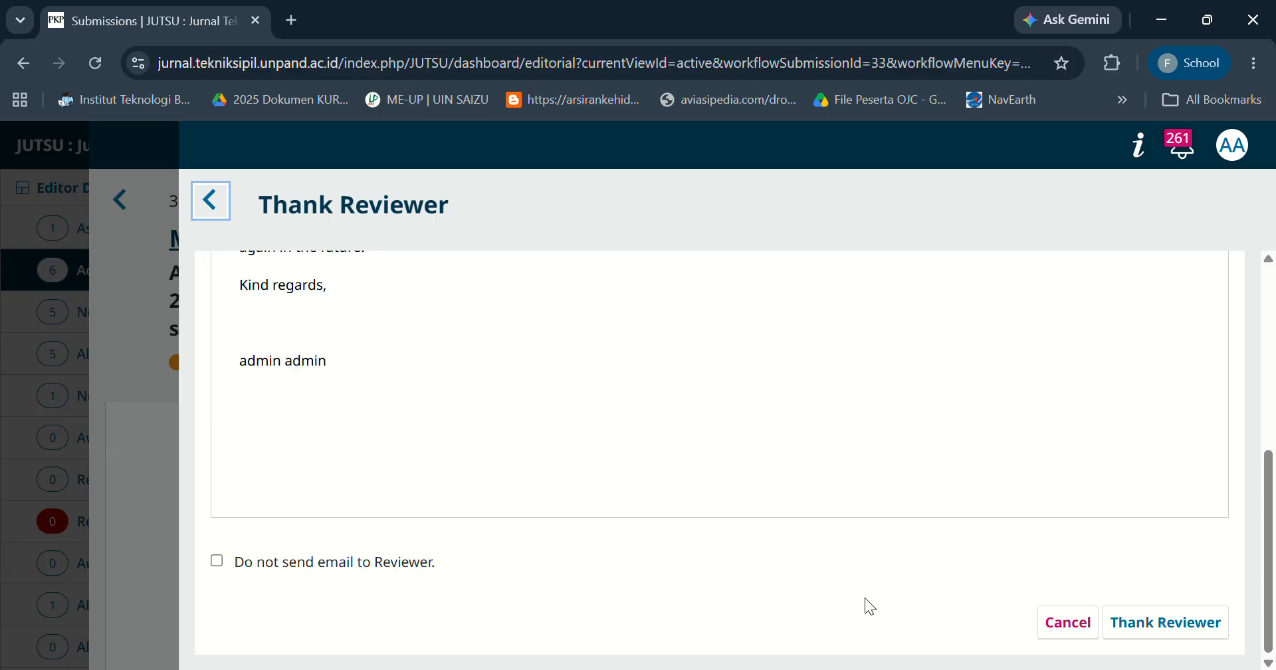
{"action": "left_click", "coordinate": [1138, 626]}
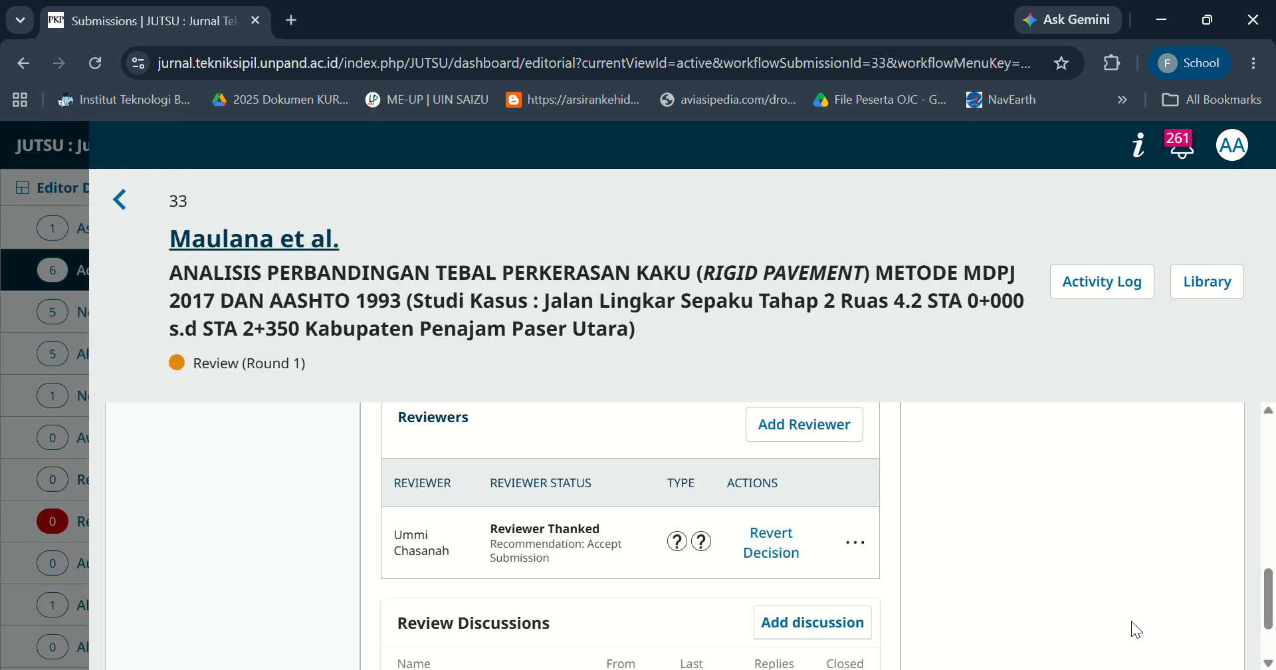
Start accepting the submission and continue past the author and reviewer notification emails.
{"action": "left_click_drag", "start_coordinate": [1271, 613], "coordinate": [1272, 459]}
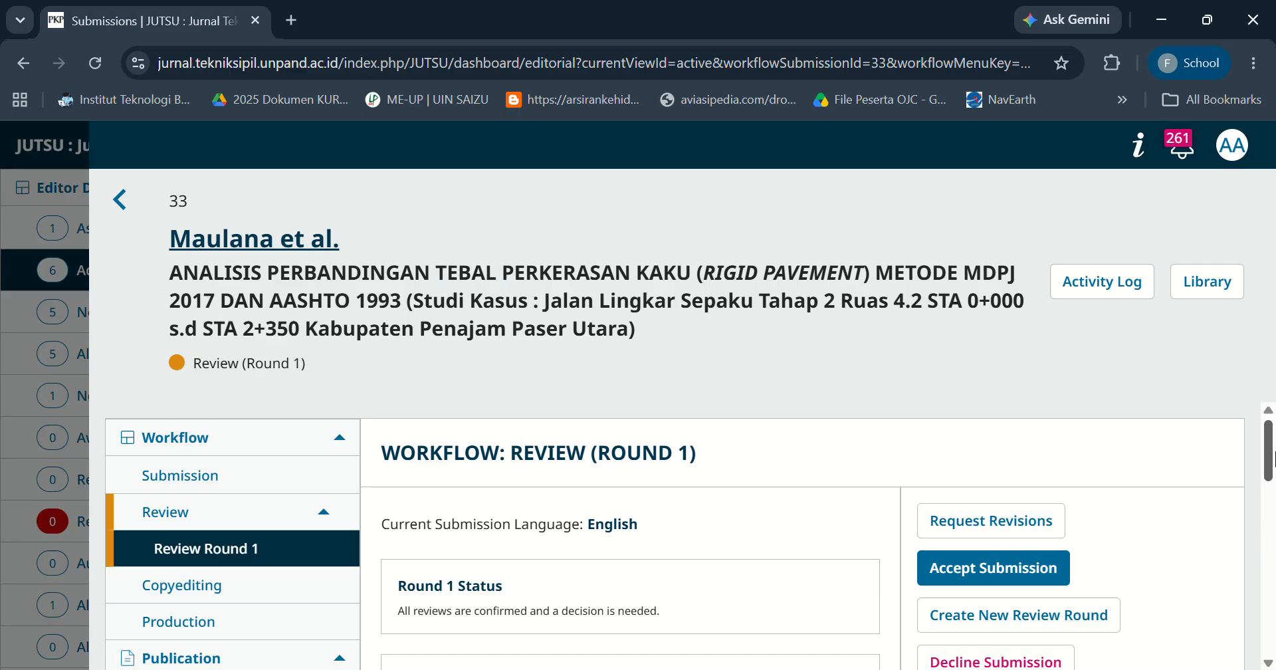
{"action": "mouse_move", "coordinate": [1272, 458]}
{"action": "left_mouse_down"}
{"action": "mouse_move", "coordinate": [1273, 507]}
{"action": "mouse_move", "coordinate": [1273, 470]}
{"action": "left_mouse_up"}
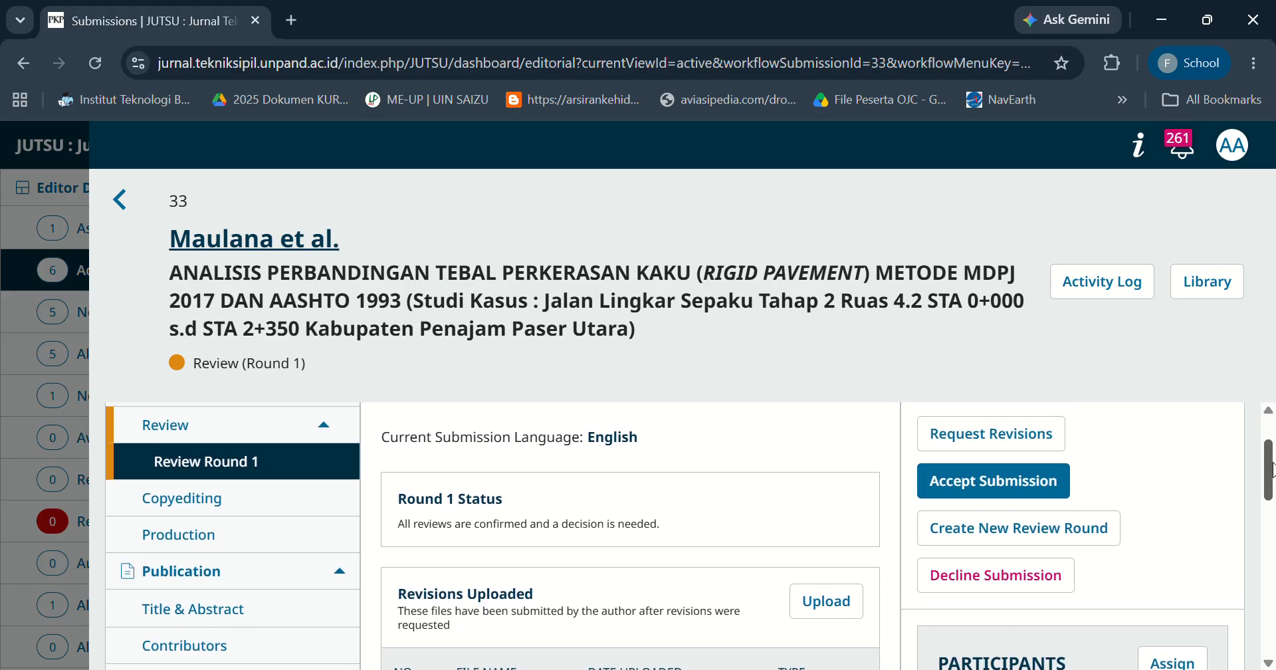
{"action": "left_click", "coordinate": [992, 483]}
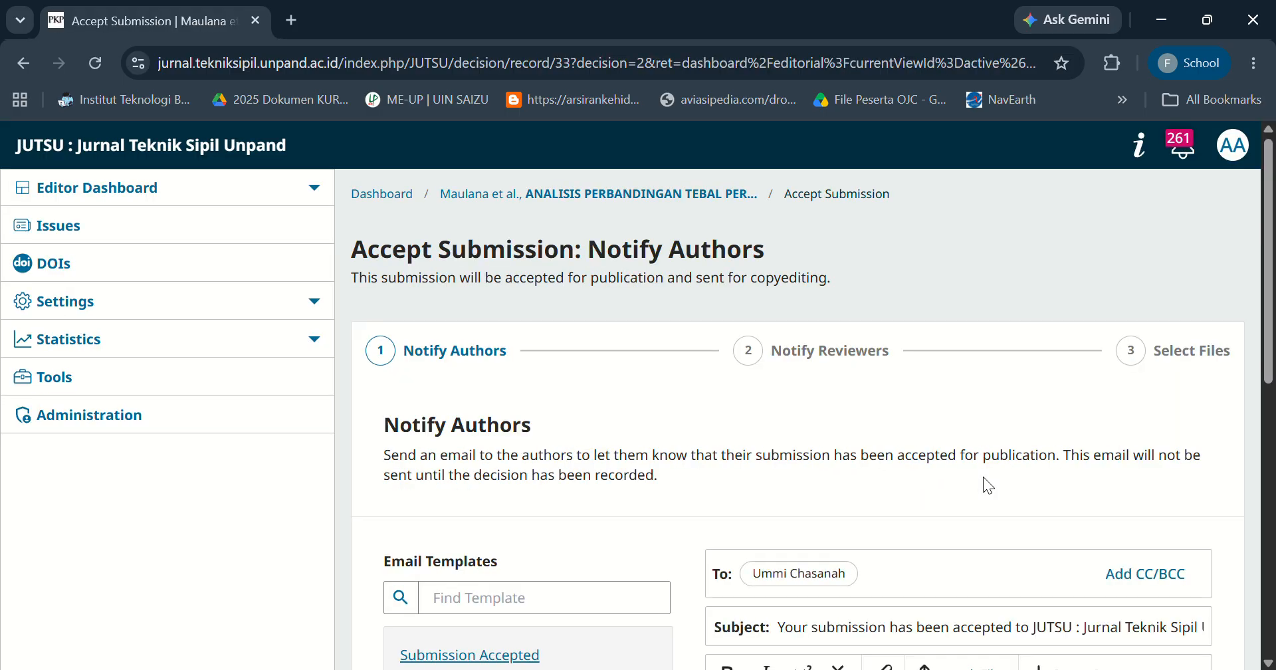
{"action": "scroll", "coordinate": [1181, 596], "scroll_direction": "down", "scroll_amount": 10}
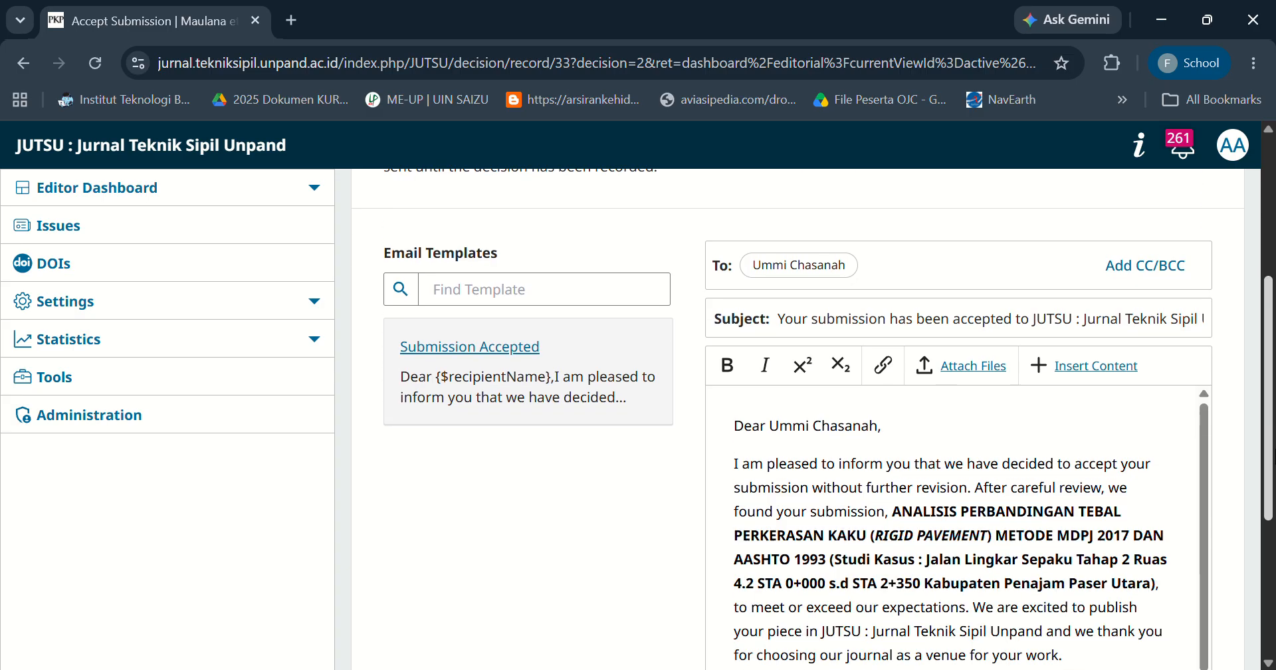
{"action": "left_click", "coordinate": [1181, 596]}
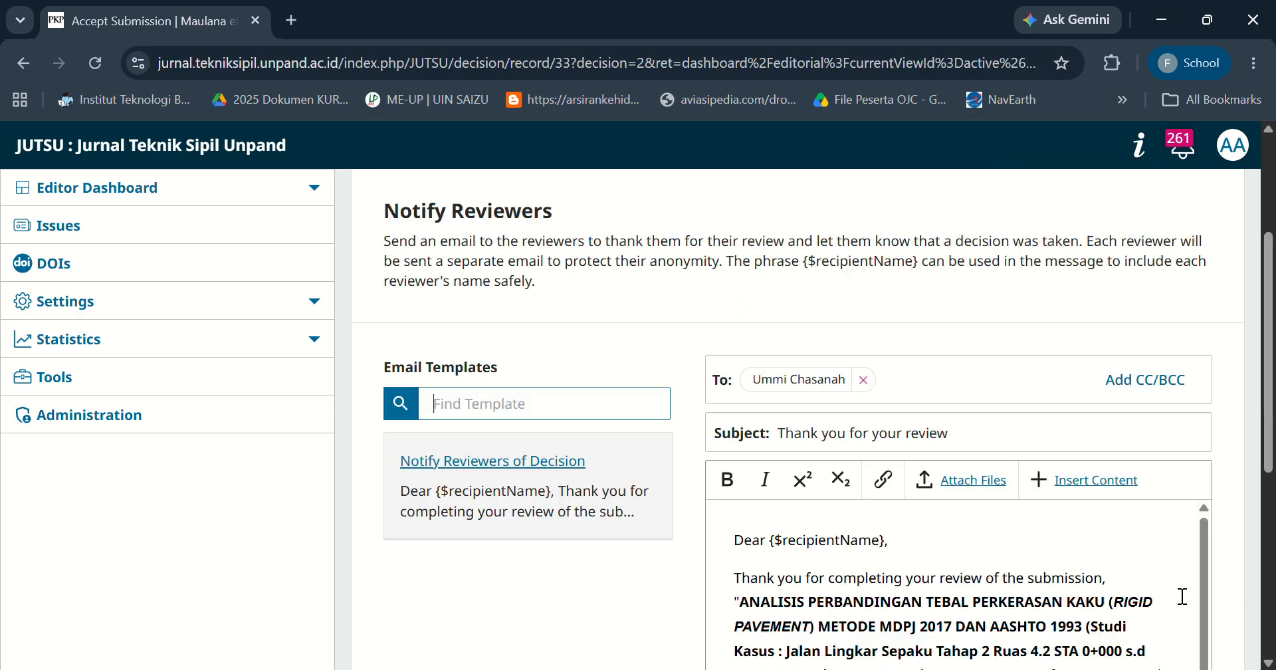
{"action": "scroll", "coordinate": [1243, 638], "scroll_direction": "down", "scroll_amount": 10}
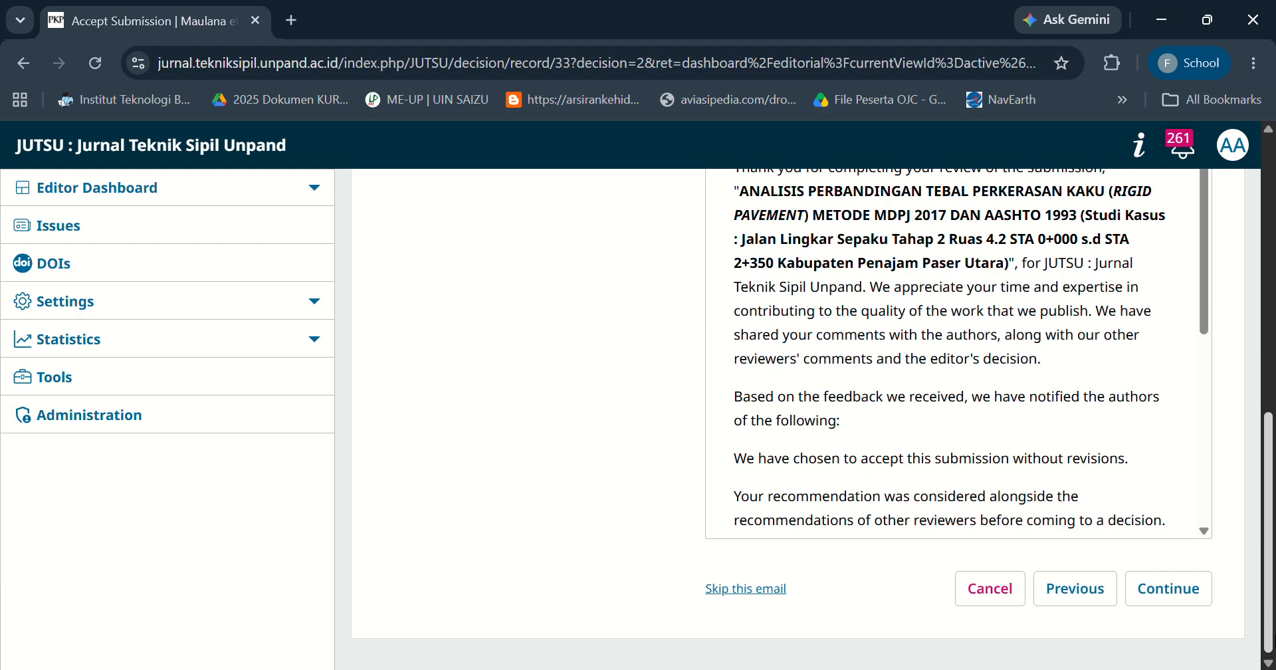
{"action": "left_click", "coordinate": [1181, 602]}
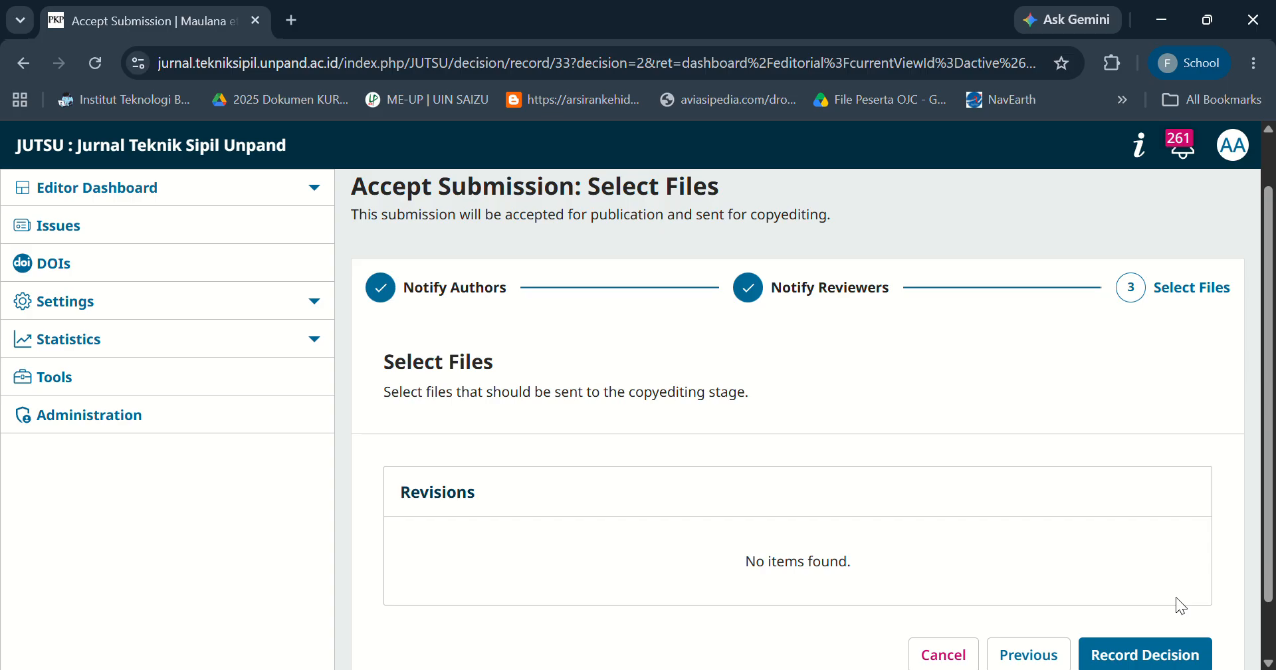
Record the acceptance decision and open the submission summary.
{"action": "scroll", "coordinate": [1176, 597], "scroll_direction": "down", "scroll_amount": 1}
{"action": "left_click", "coordinate": [1172, 591]}
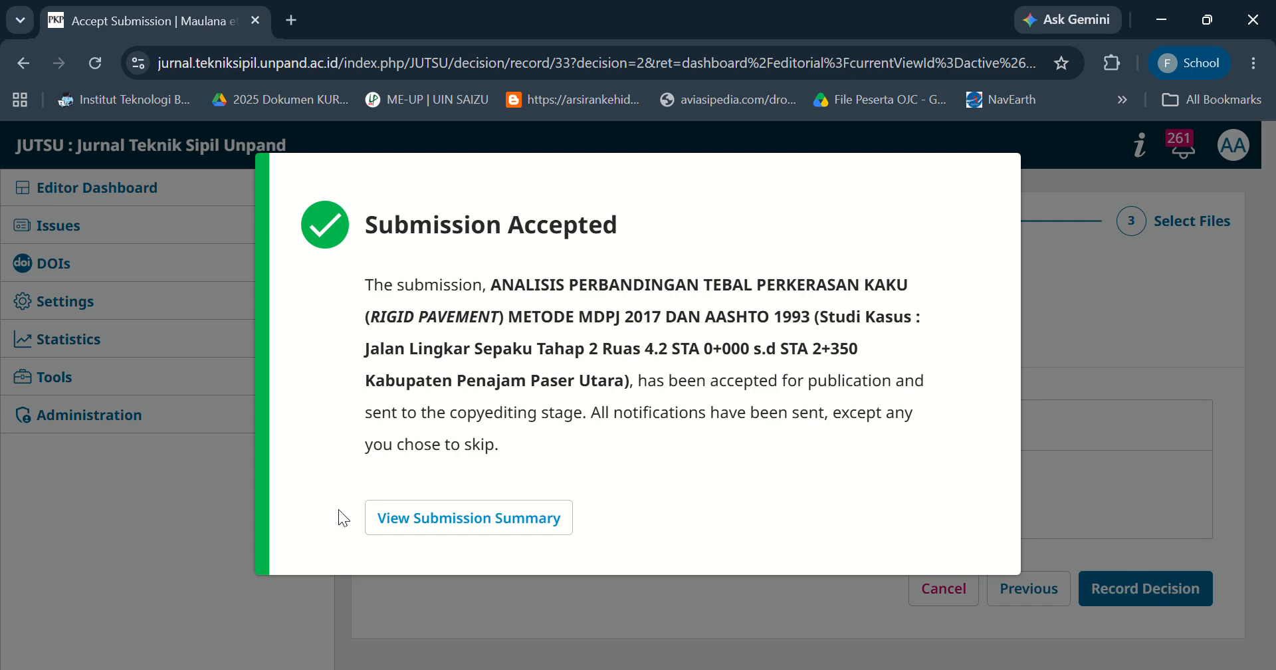
{"action": "left_click", "coordinate": [473, 518]}
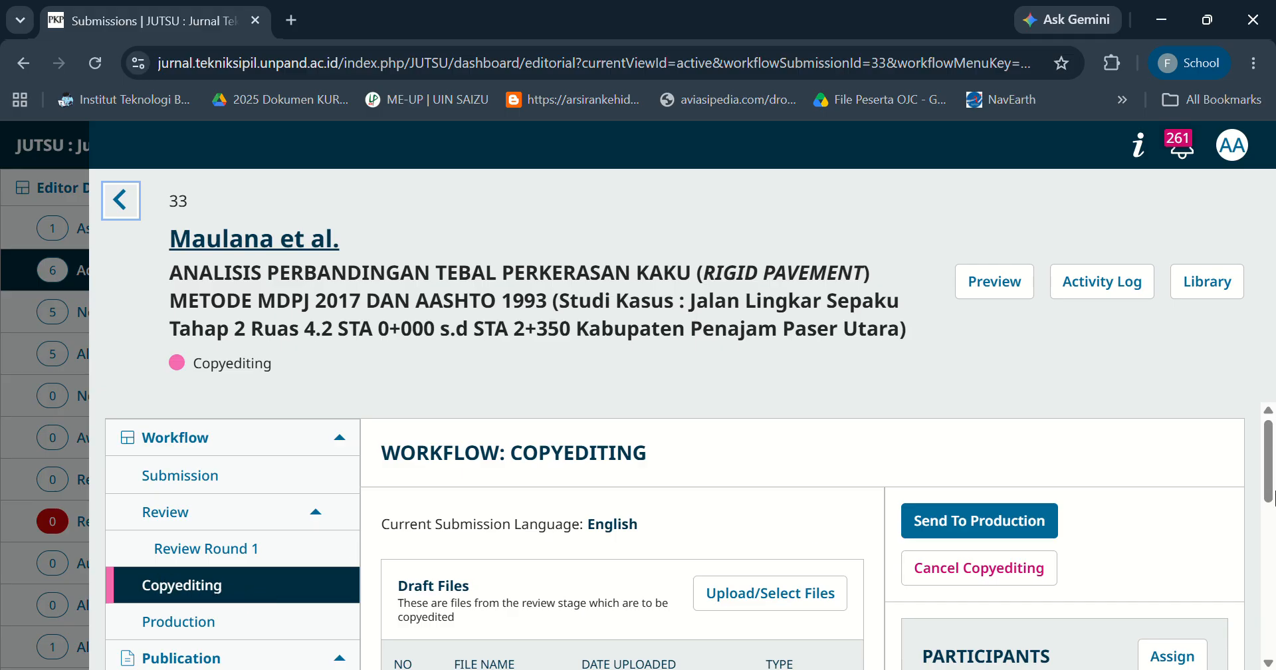
{"action": "left_click_drag", "start_coordinate": [1271, 457], "coordinate": [892, 498]}
{"action": "left_click", "coordinate": [767, 495]}
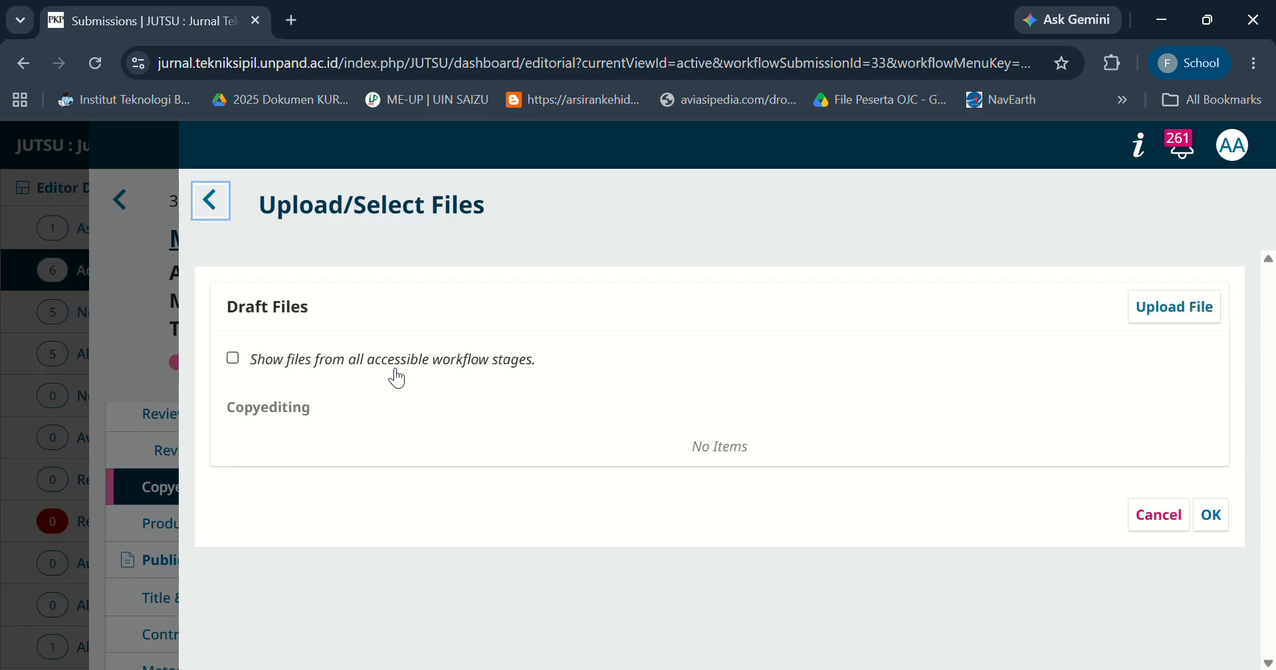
{"action": "left_click", "coordinate": [367, 365]}
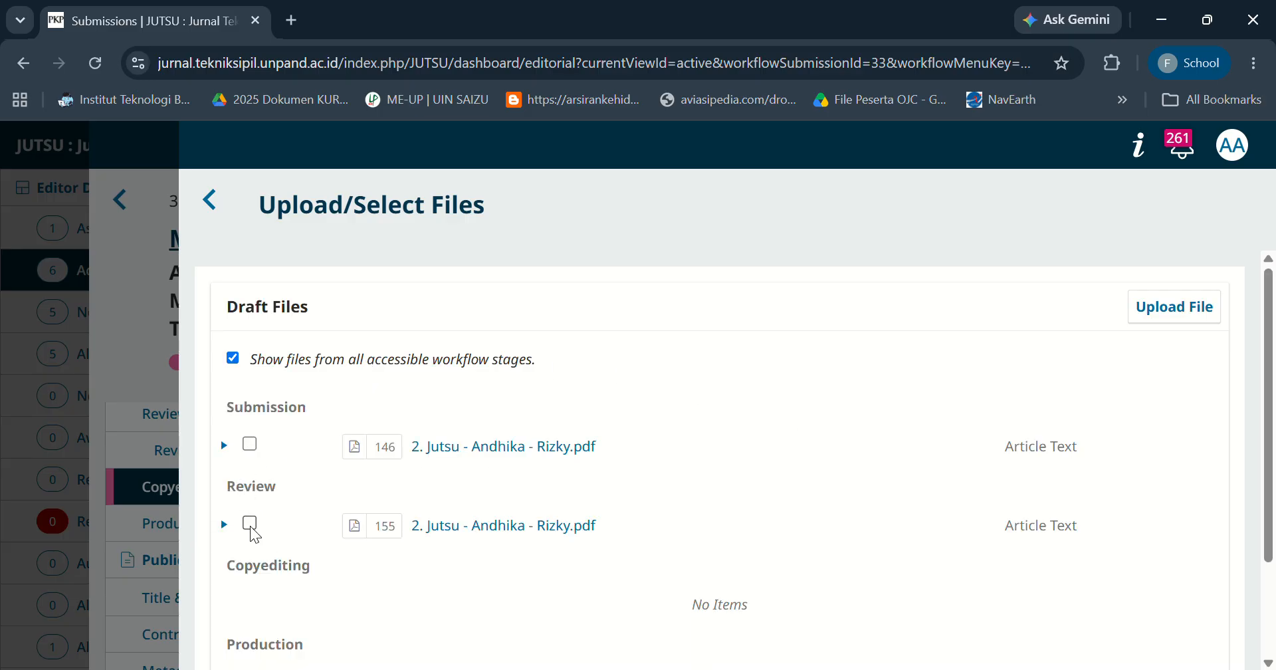
{"action": "left_click", "coordinate": [251, 525]}
{"action": "left_click_drag", "start_coordinate": [495, 534], "coordinate": [492, 530]}
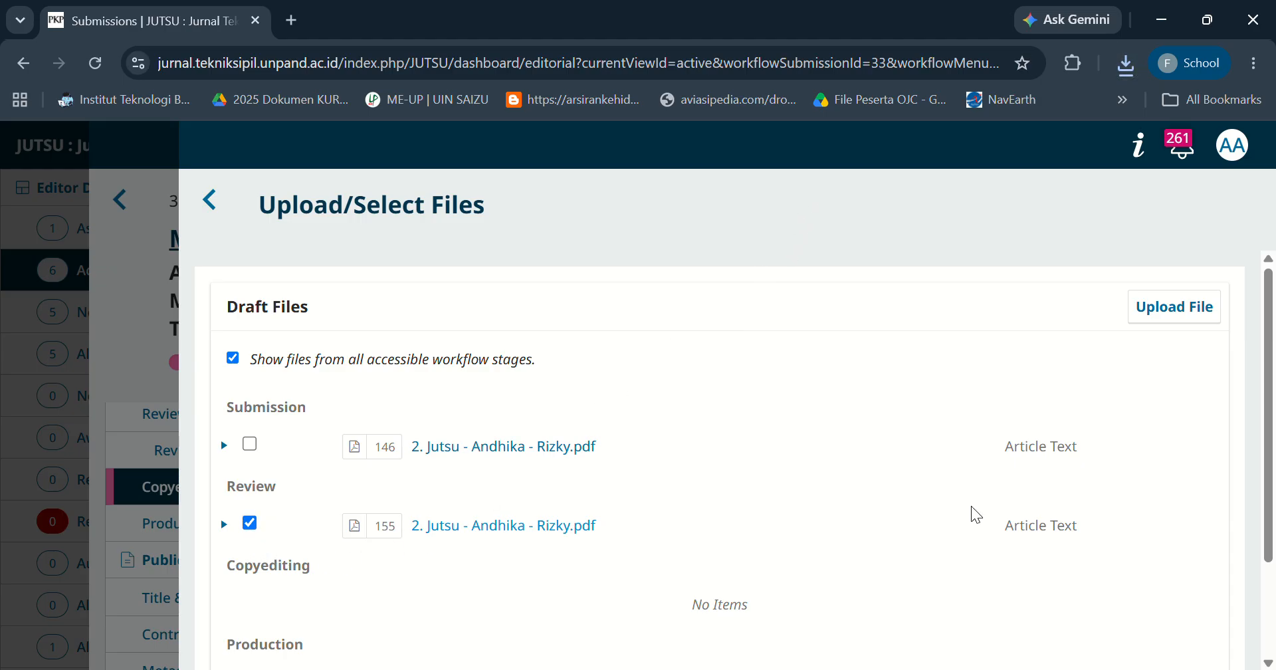
{"action": "scroll", "coordinate": [1270, 565], "scroll_direction": "down", "scroll_amount": 3}
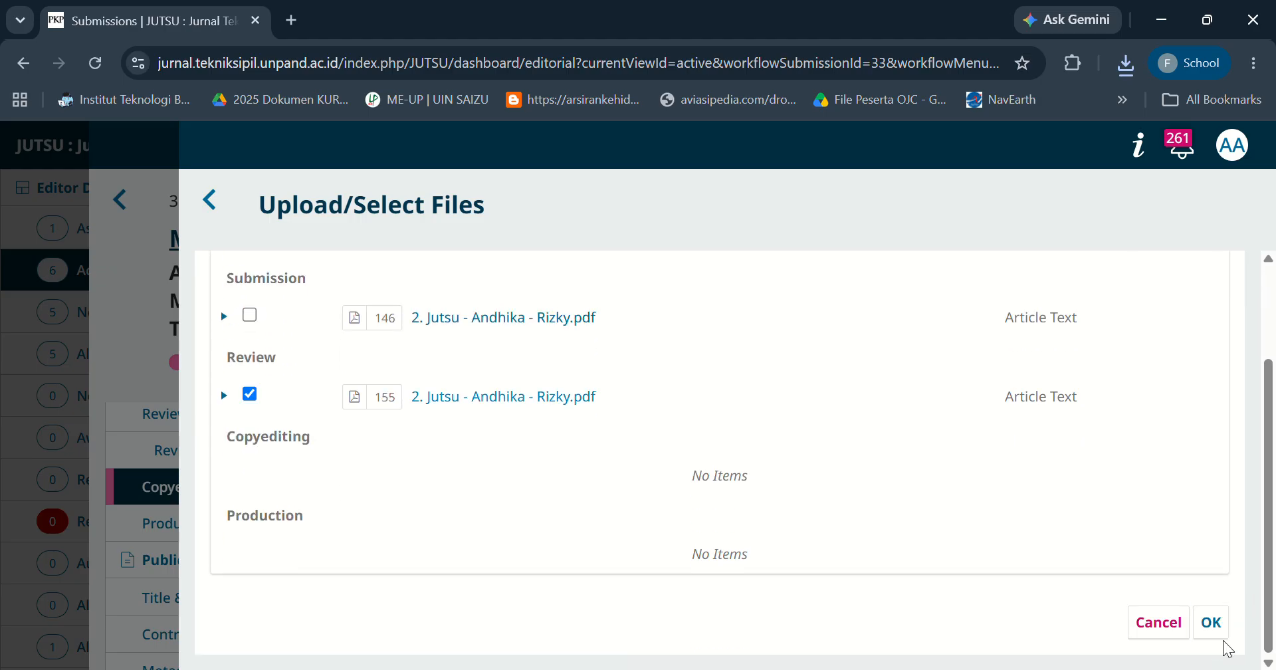
{"action": "left_click", "coordinate": [1210, 622]}
{"action": "left_click", "coordinate": [282, 370]}
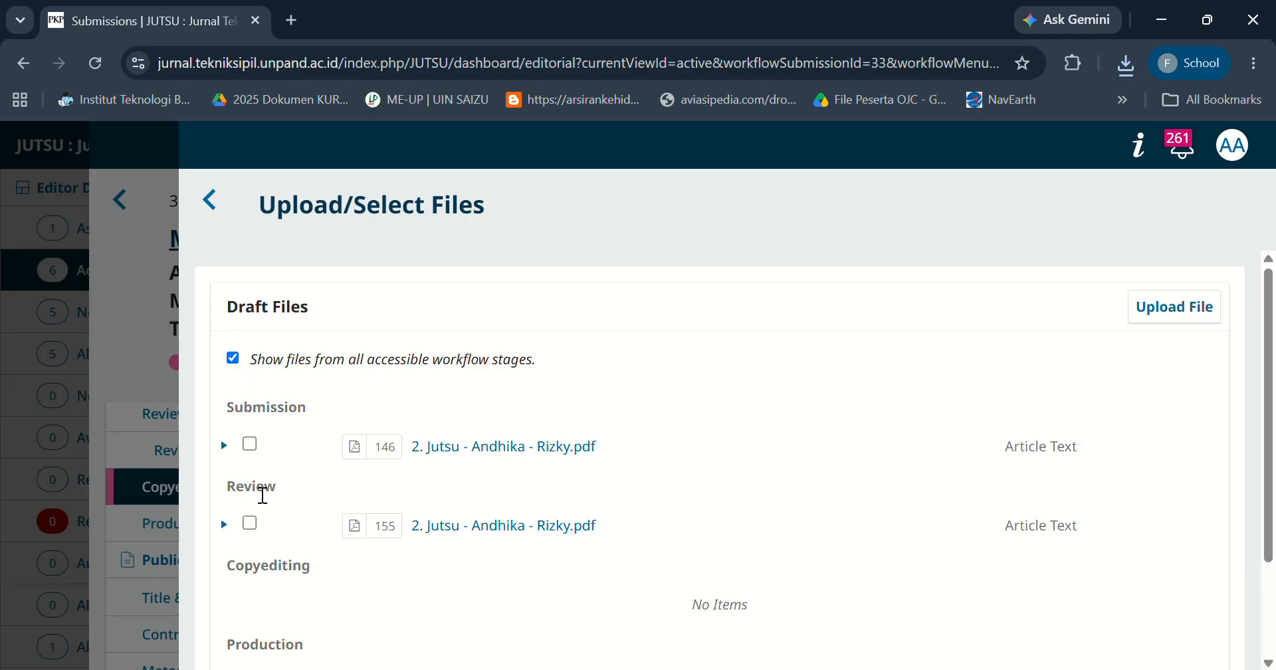
{"action": "left_click", "coordinate": [250, 523]}
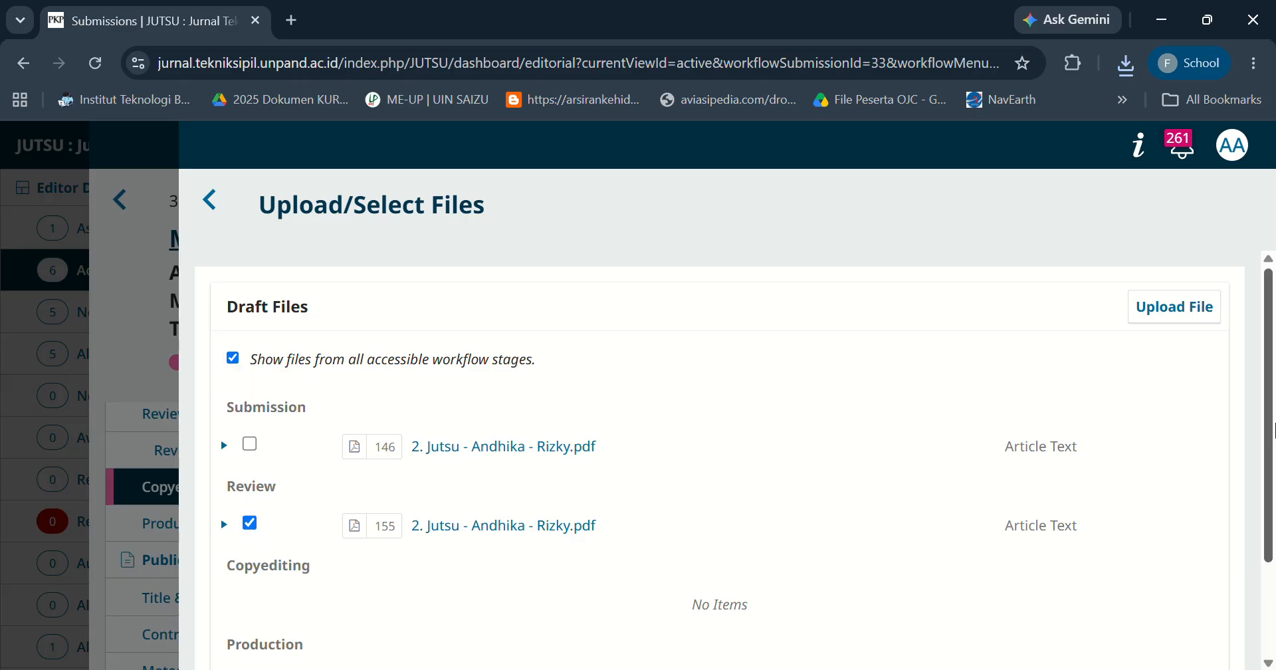
{"action": "scroll", "coordinate": [1176, 442], "scroll_direction": "down", "scroll_amount": 2}
{"action": "left_click", "coordinate": [1219, 623]}
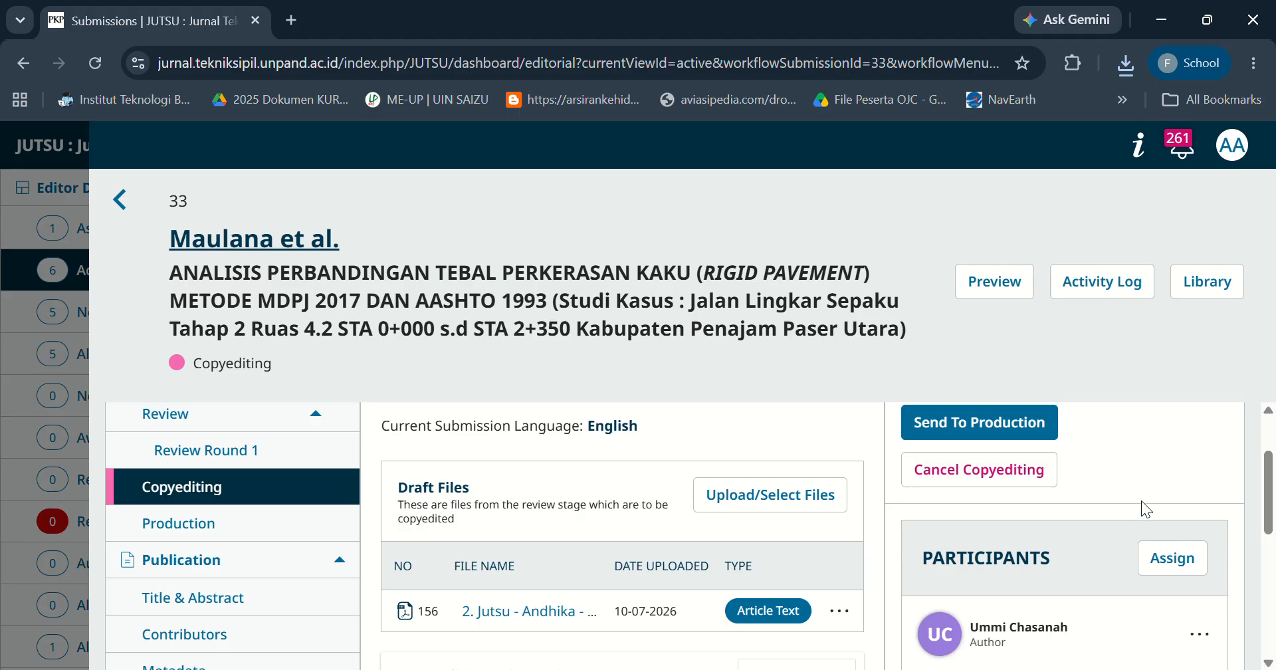
Start sending the submission to production and continue past the author notification email.
{"action": "left_click_drag", "start_coordinate": [1270, 498], "coordinate": [1242, 468]}
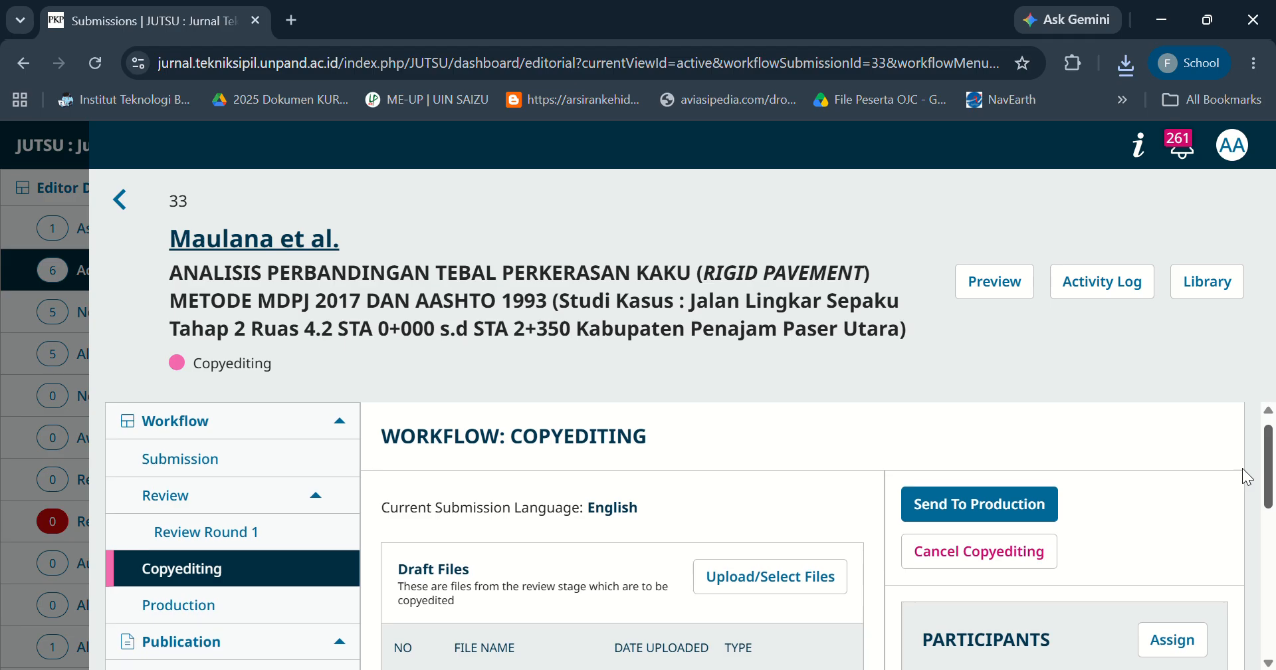
{"action": "left_click", "coordinate": [957, 500]}
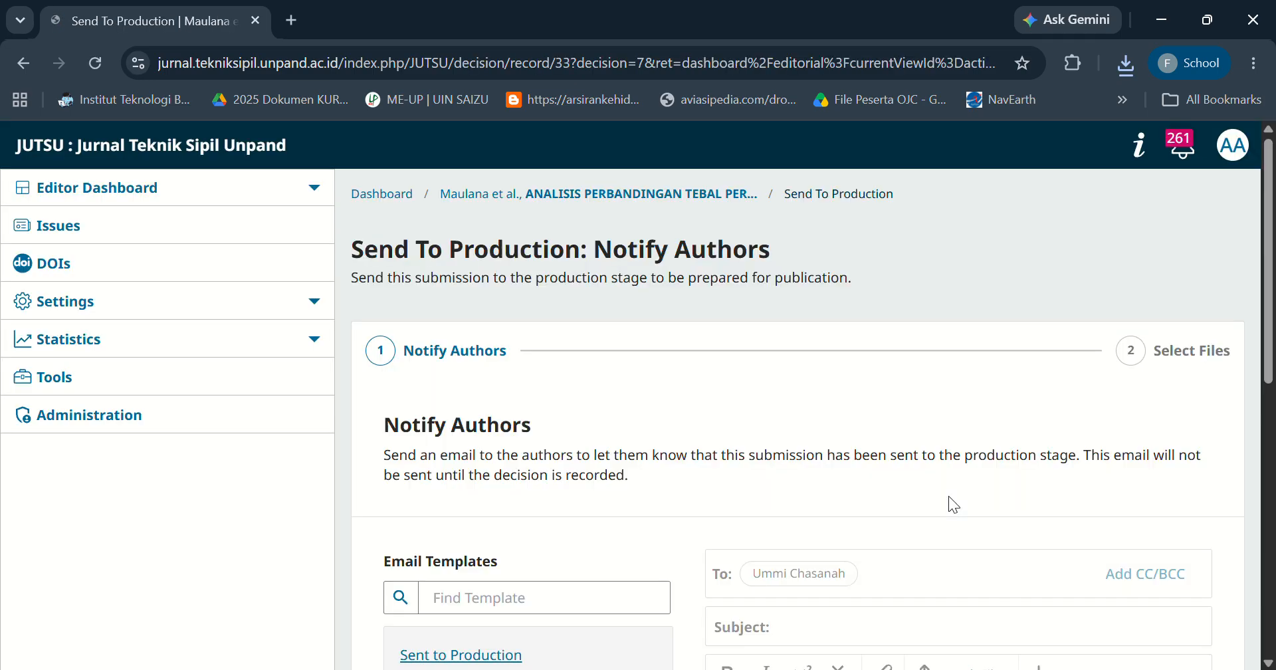
{"action": "left_click_drag", "start_coordinate": [1269, 300], "coordinate": [1272, 570]}
{"action": "left_click", "coordinate": [1162, 589]}
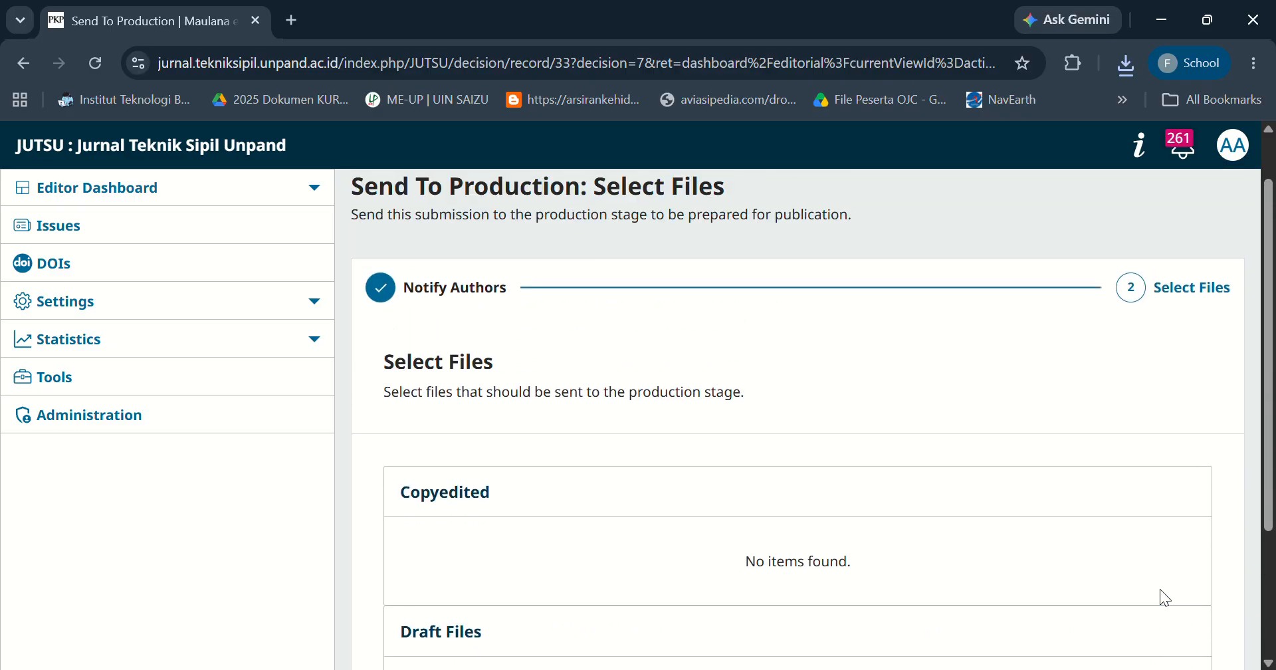
Record the send-to-production decision and open the submission summary.
{"action": "scroll", "coordinate": [1162, 589], "scroll_direction": "down", "scroll_amount": 3}
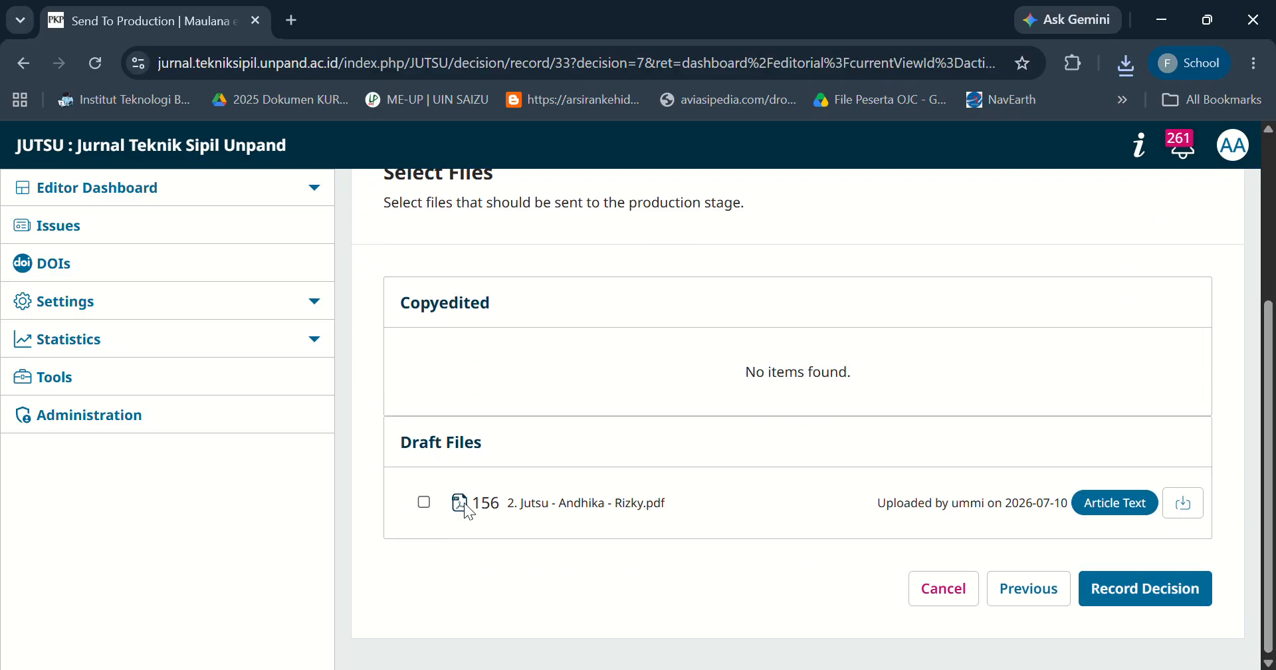
{"action": "left_click", "coordinate": [1193, 591]}
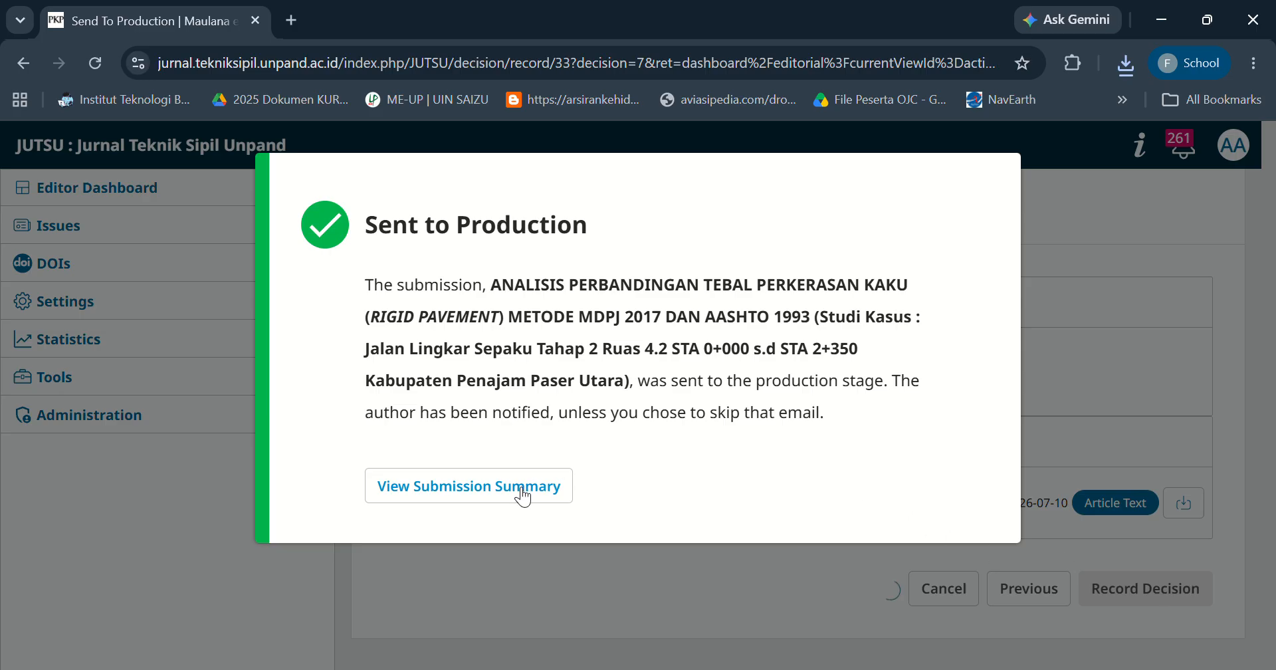
{"action": "left_click", "coordinate": [495, 494]}
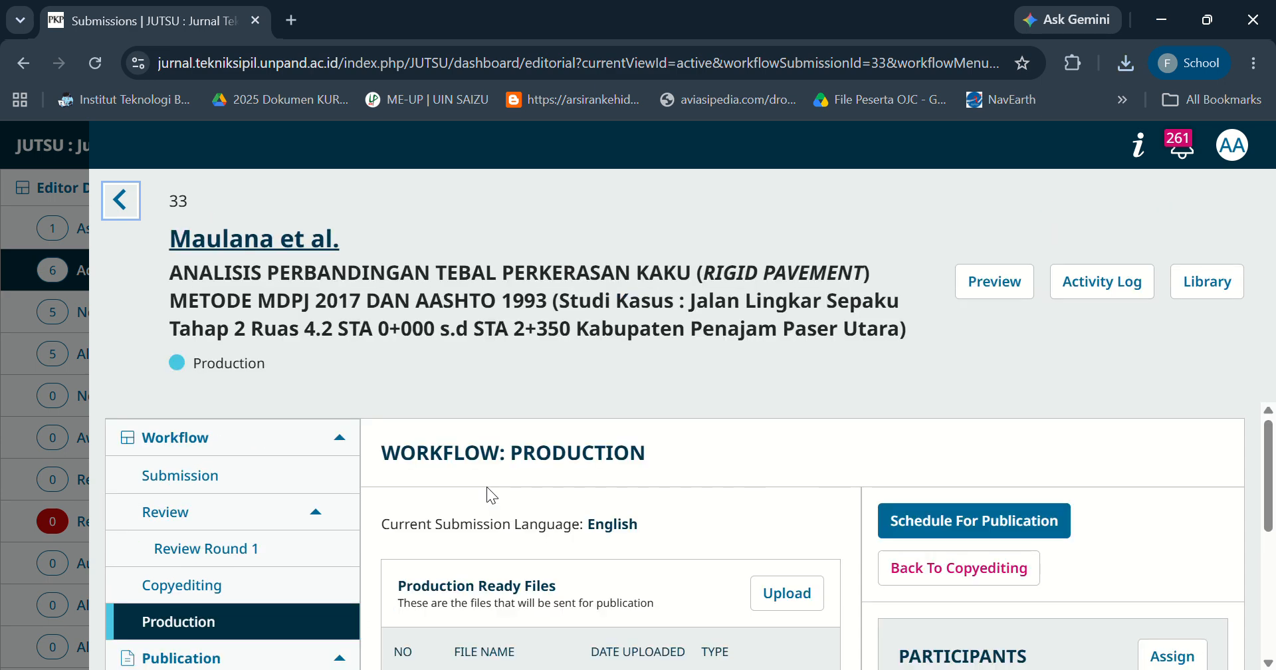
Open the submission's publication details to schedule it for publication.
{"action": "left_click_drag", "start_coordinate": [1269, 465], "coordinate": [1272, 502]}
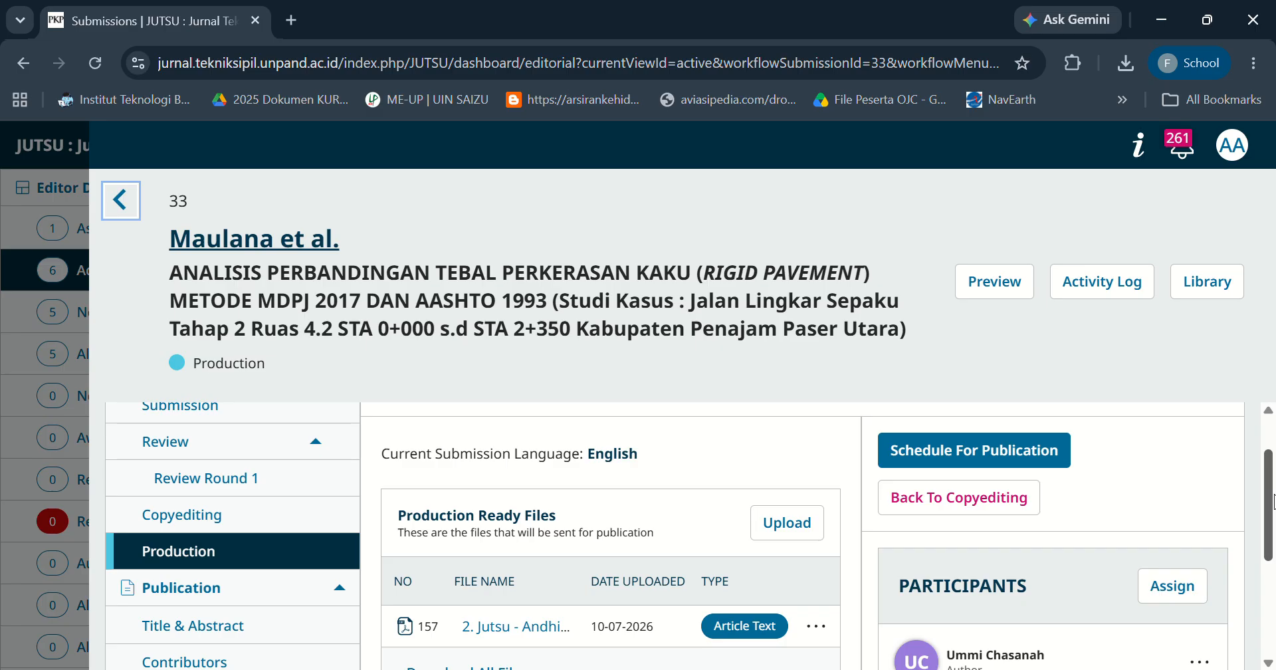
{"action": "mouse_move", "coordinate": [1273, 502]}
{"action": "left_mouse_down"}
{"action": "mouse_move", "coordinate": [1271, 568]}
{"action": "mouse_move", "coordinate": [1271, 503]}
{"action": "left_mouse_up"}
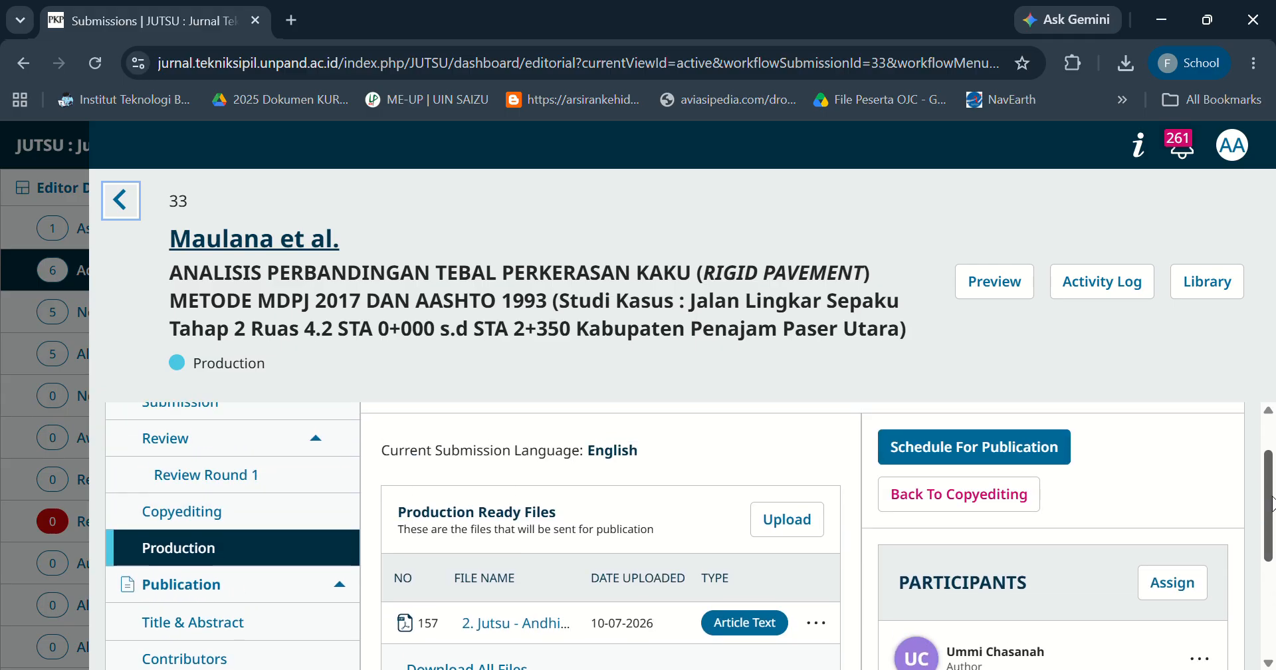
{"action": "left_click_drag", "start_coordinate": [1272, 503], "coordinate": [1271, 468]}
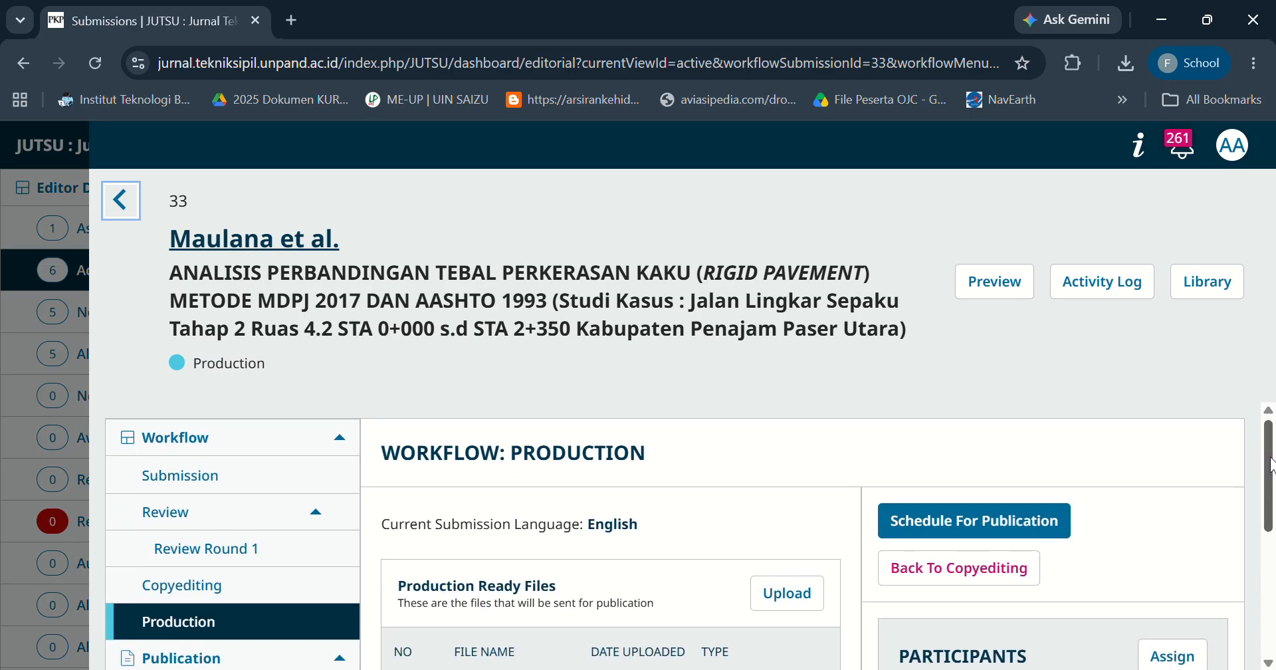
{"action": "left_click", "coordinate": [1042, 523]}
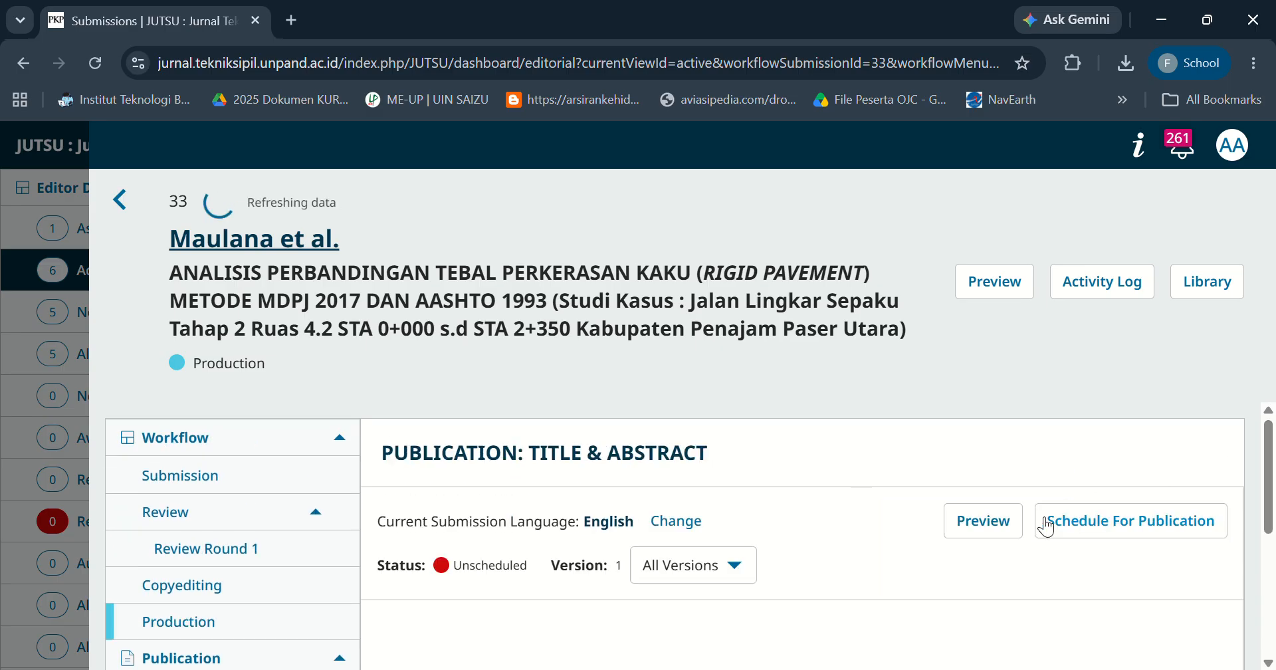
Save the publication's title and abstract section.
{"action": "left_click_drag", "start_coordinate": [1271, 432], "coordinate": [1271, 489]}
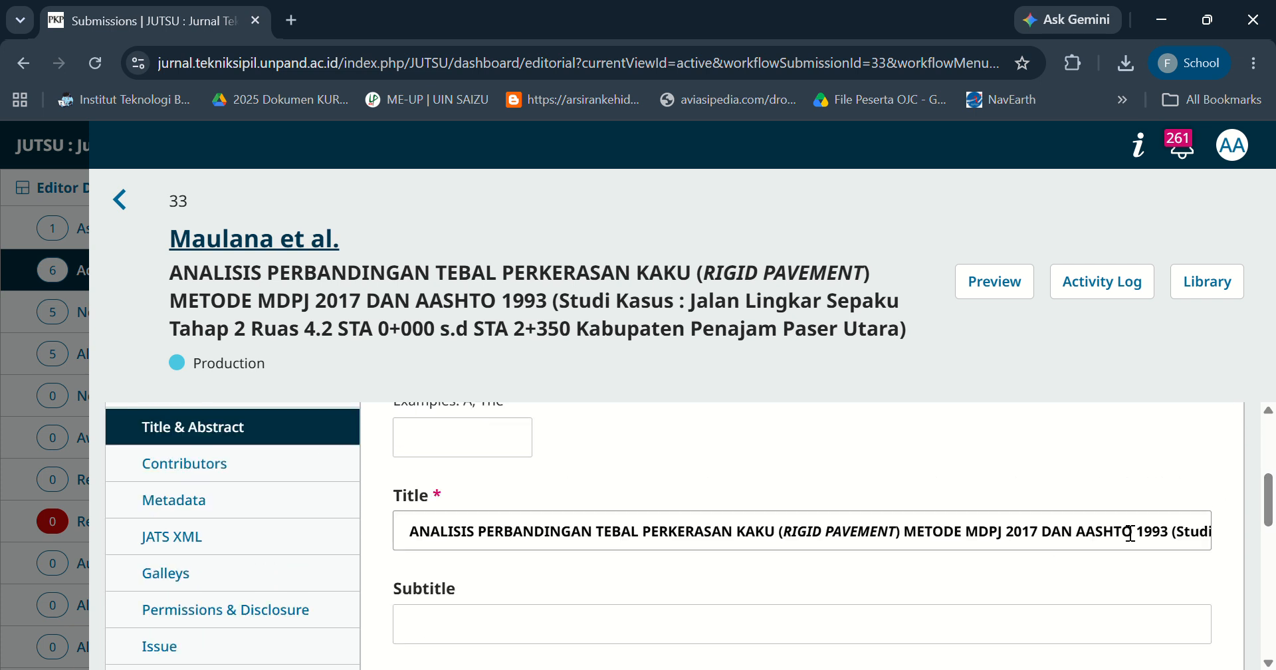
{"action": "scroll", "coordinate": [316, 502], "scroll_direction": "up", "scroll_amount": 1}
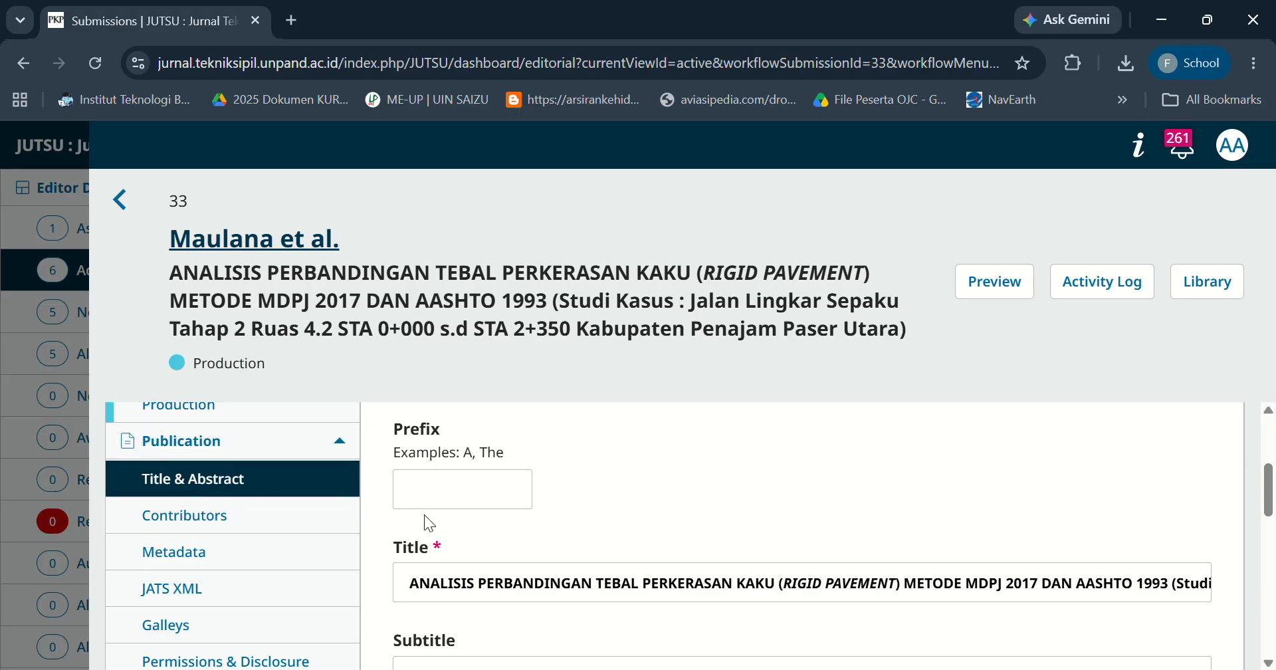
{"action": "left_click_drag", "start_coordinate": [1268, 505], "coordinate": [1200, 643]}
{"action": "left_click", "coordinate": [1199, 635]}
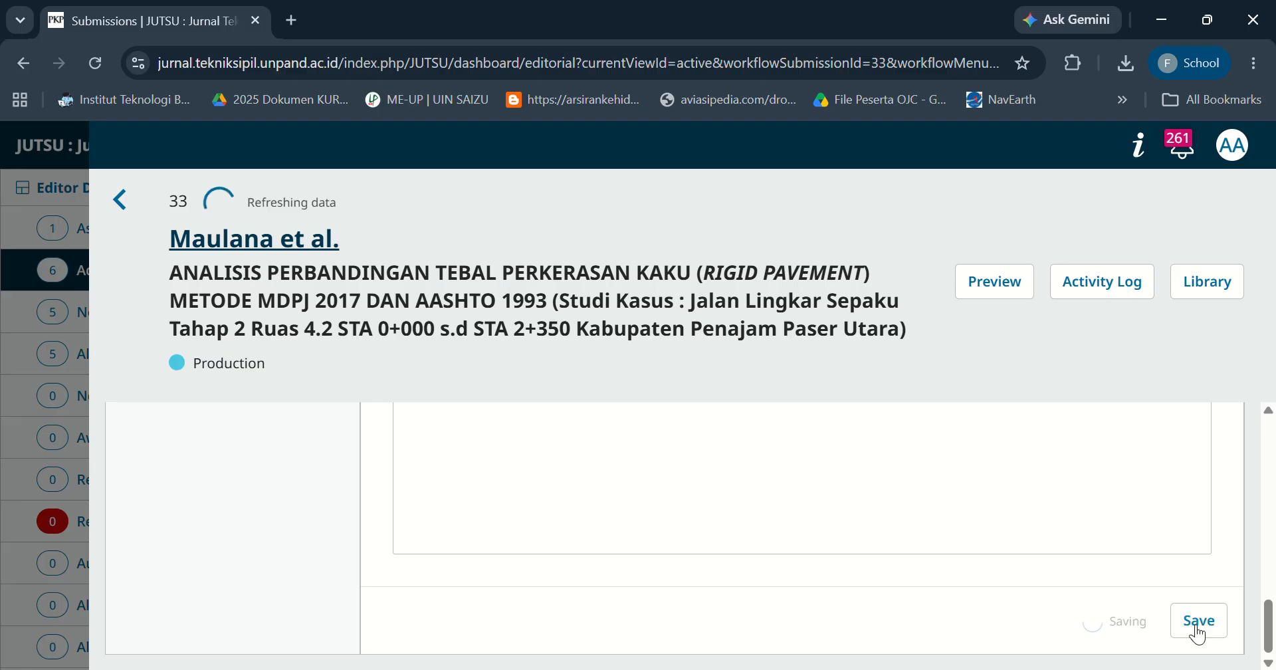
Review the publication's contributors list.
{"action": "left_click_drag", "start_coordinate": [1269, 618], "coordinate": [1271, 492]}
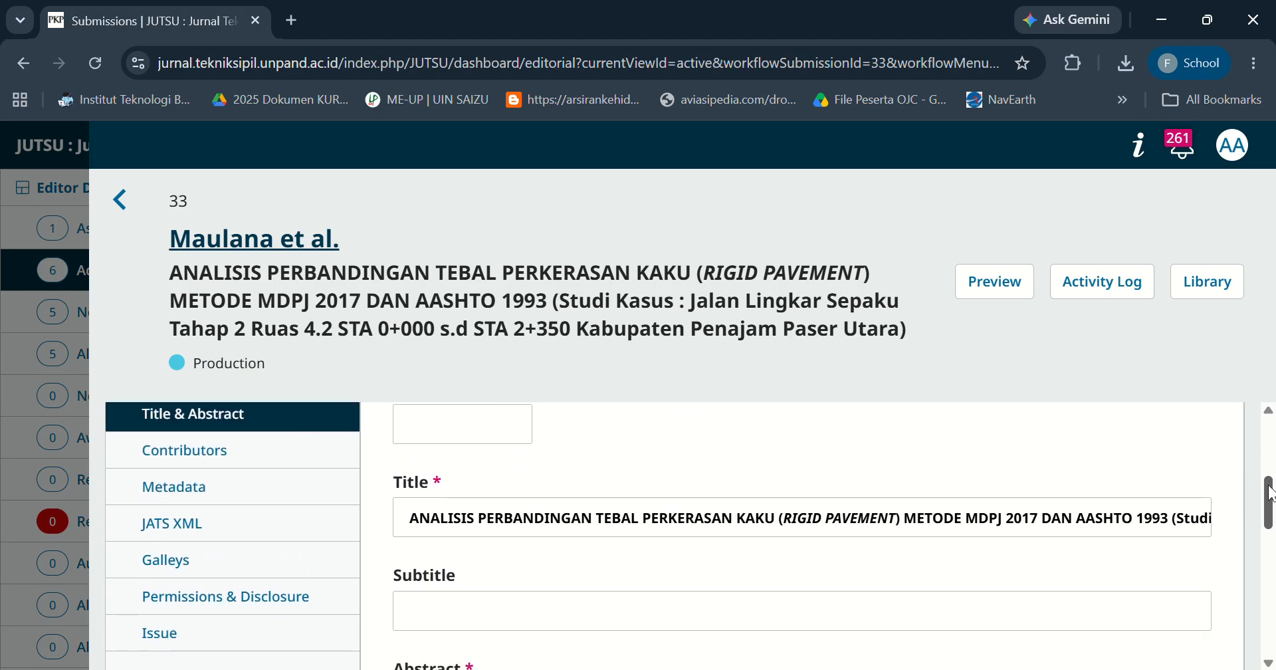
{"action": "left_click", "coordinate": [216, 454]}
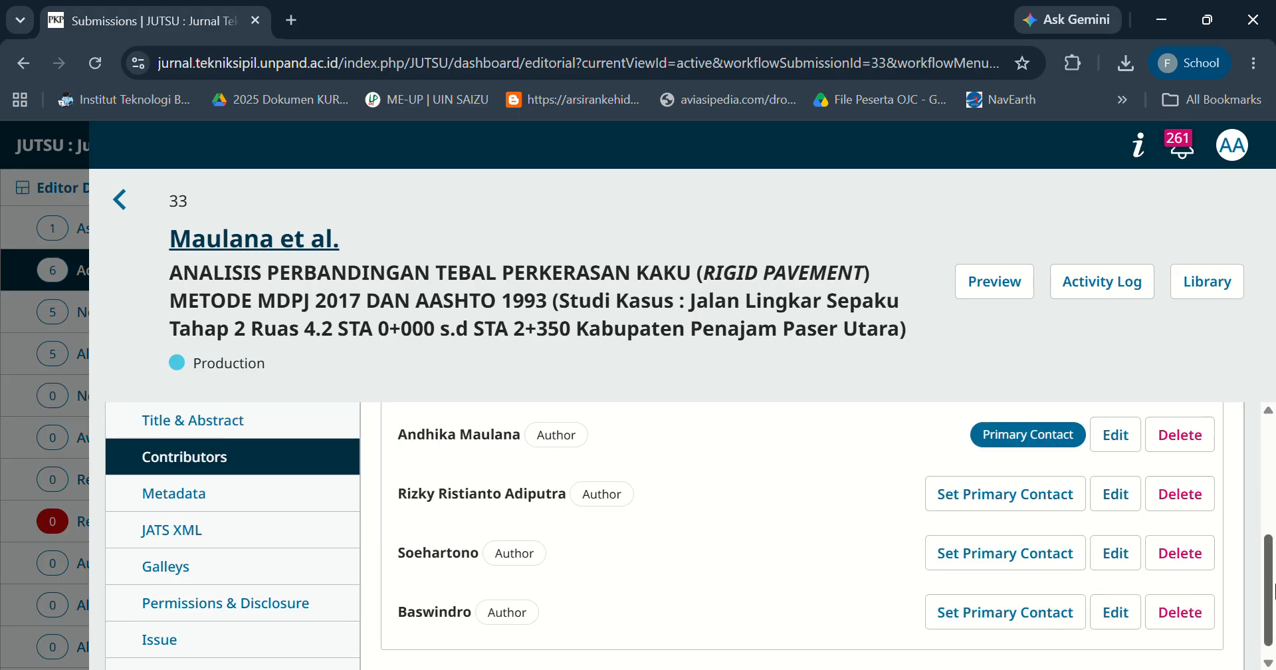
{"action": "mouse_move", "coordinate": [1275, 585]}
{"action": "left_mouse_down"}
{"action": "mouse_move", "coordinate": [1275, 547]}
{"action": "mouse_move", "coordinate": [1275, 644]}
{"action": "mouse_move", "coordinate": [1274, 571]}
{"action": "mouse_move", "coordinate": [1274, 606]}
{"action": "left_mouse_up"}
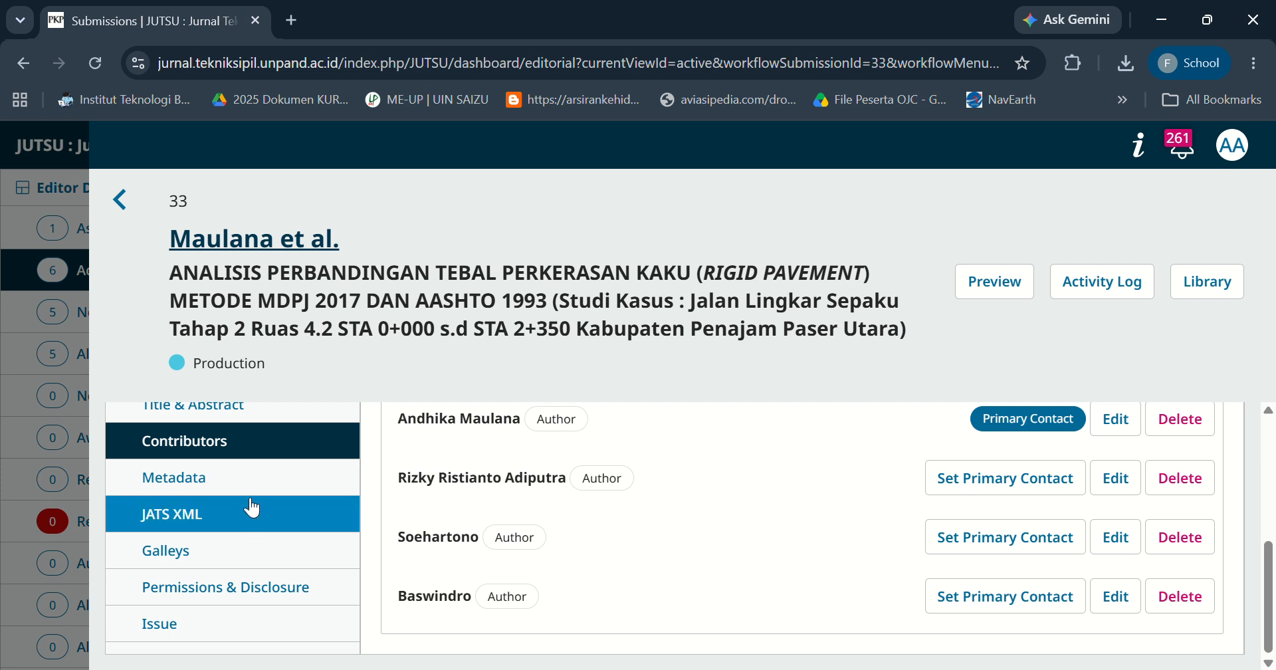
Save the publication metadata with its keywords.
{"action": "left_click", "coordinate": [234, 487]}
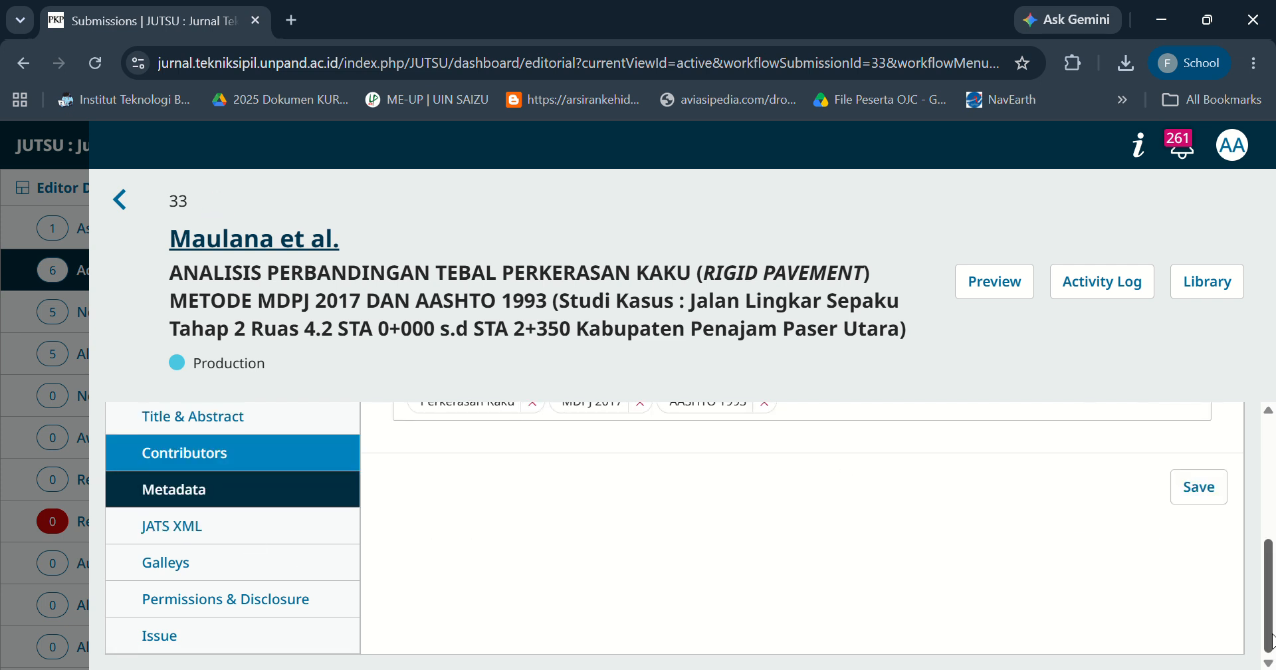
{"action": "left_click_drag", "start_coordinate": [1270, 640], "coordinate": [1271, 582]}
{"action": "scroll", "coordinate": [1270, 582], "scroll_direction": "down", "scroll_amount": 1}
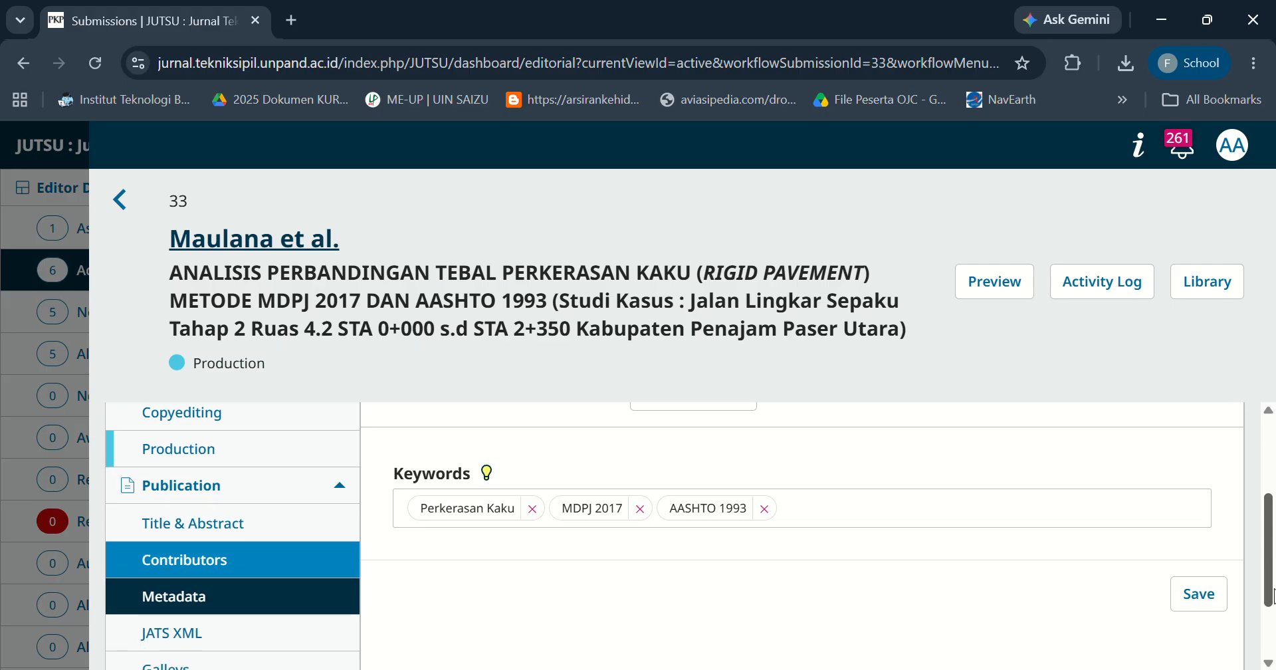
{"action": "left_click", "coordinate": [1198, 606]}
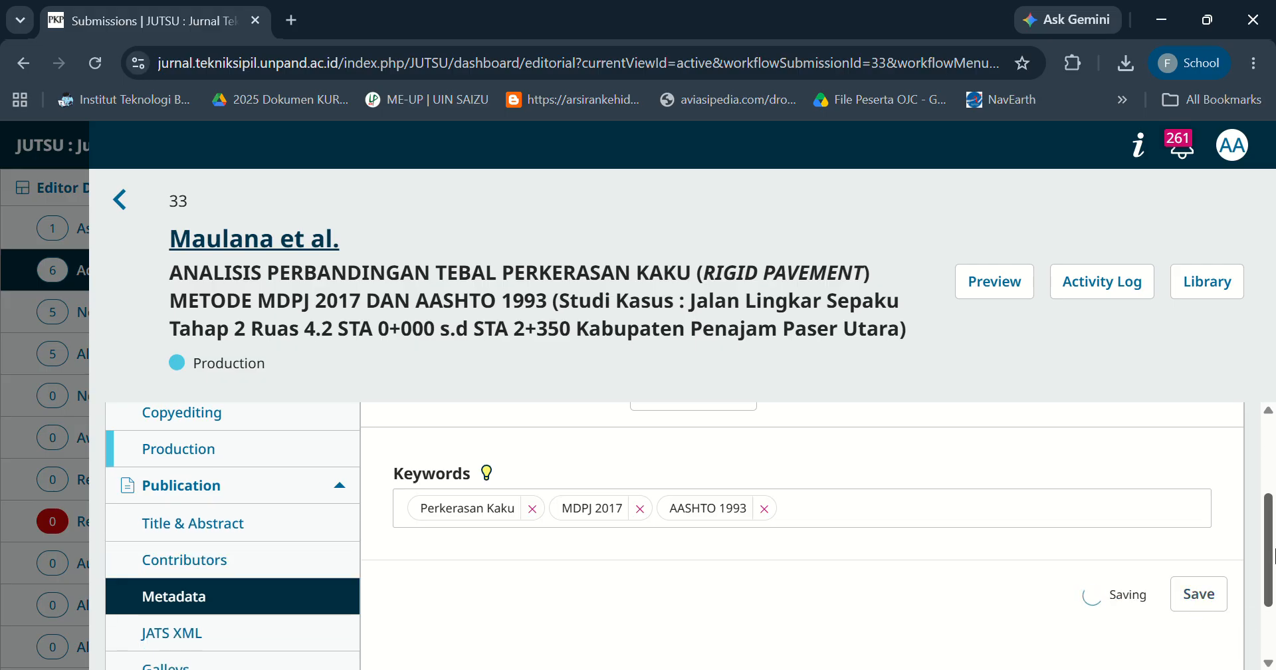
Examine the generated JATS XML for the publication.
{"action": "scroll", "coordinate": [1273, 588], "scroll_direction": "down", "scroll_amount": 2}
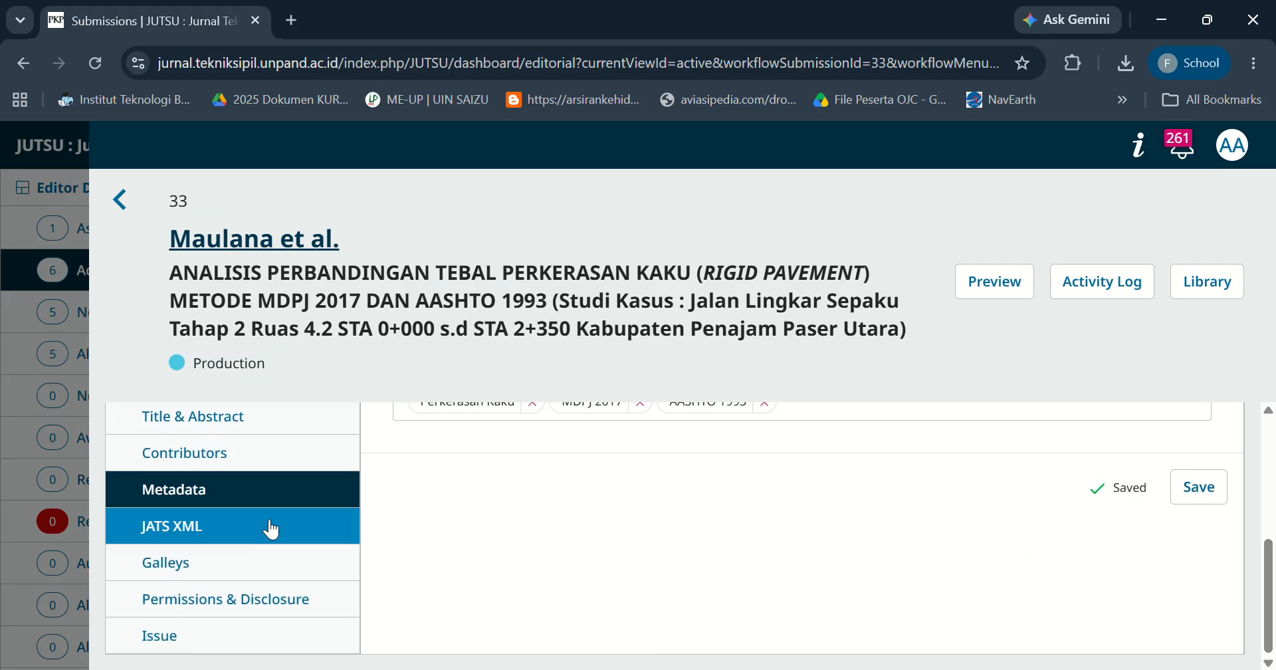
{"action": "left_click", "coordinate": [237, 528]}
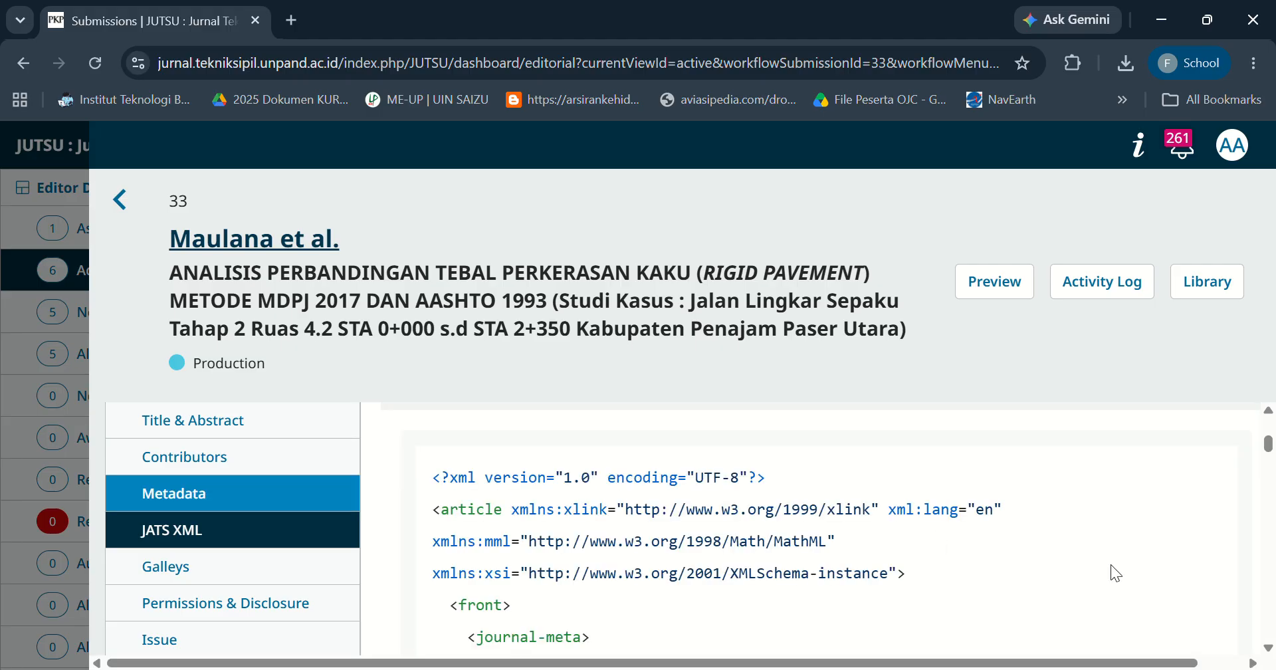
{"action": "left_click_drag", "start_coordinate": [1269, 448], "coordinate": [1270, 450]}
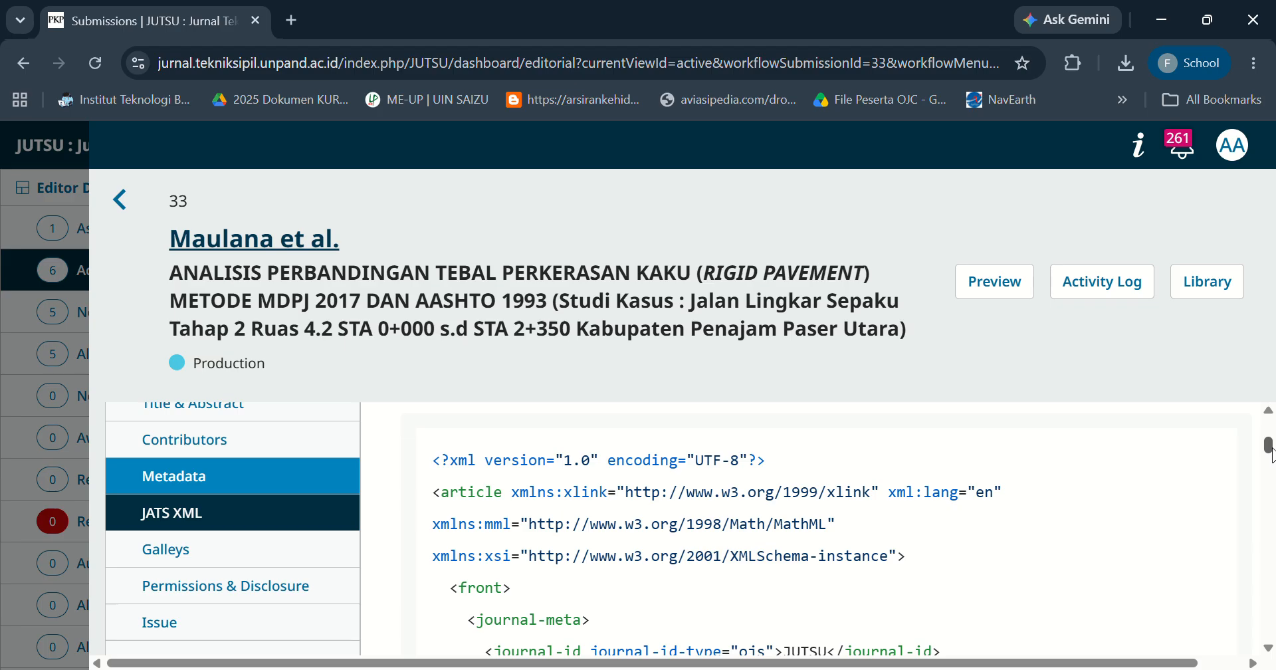
Create a new galley labelled PDF with English as its language.
{"action": "left_click", "coordinate": [252, 551]}
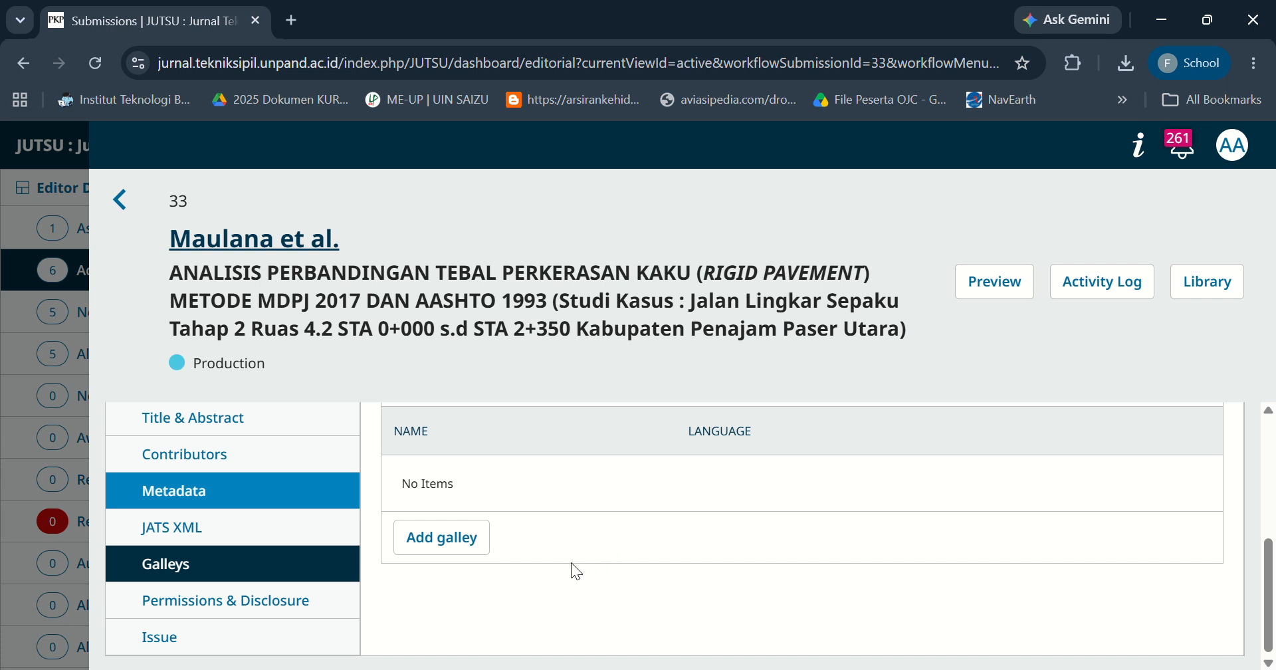
{"action": "left_click", "coordinate": [454, 547]}
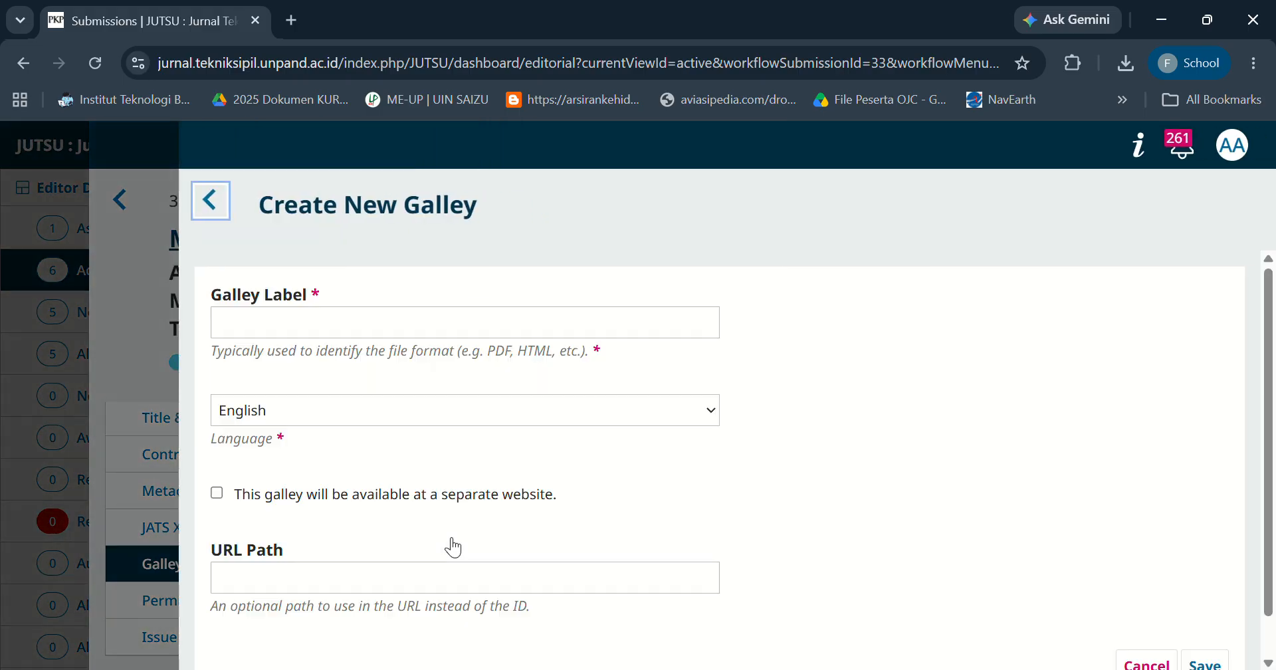
{"action": "left_click", "coordinate": [325, 325]}
{"action": "type", "text": "PDF"}
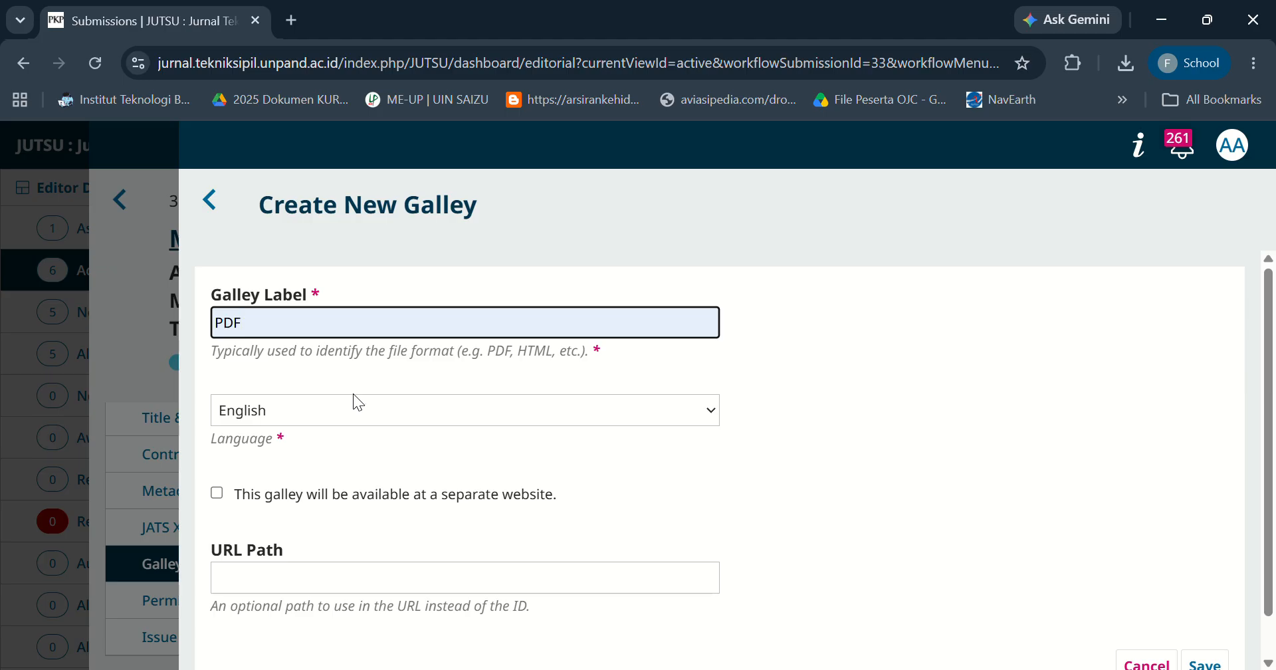
{"action": "left_click", "coordinate": [346, 416]}
{"action": "left_click", "coordinate": [345, 417]}
{"action": "left_click", "coordinate": [346, 416]}
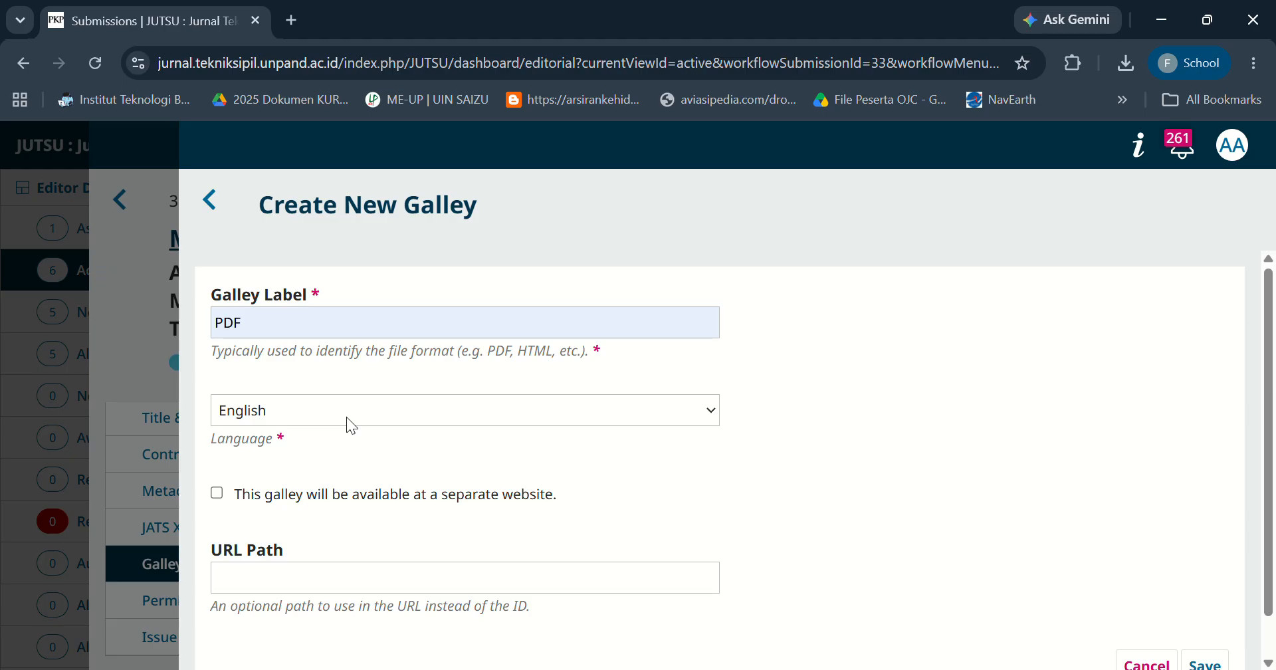
{"action": "left_click", "coordinate": [339, 436]}
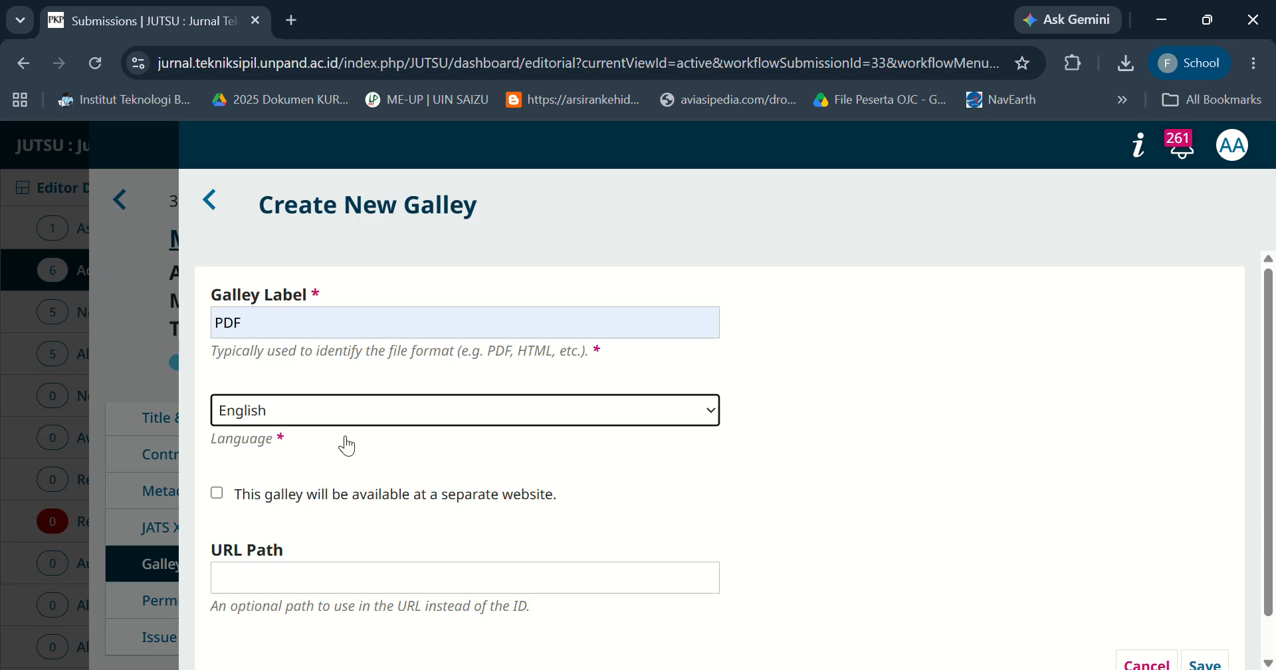
{"action": "scroll", "coordinate": [1274, 432], "scroll_direction": "down", "scroll_amount": 1}
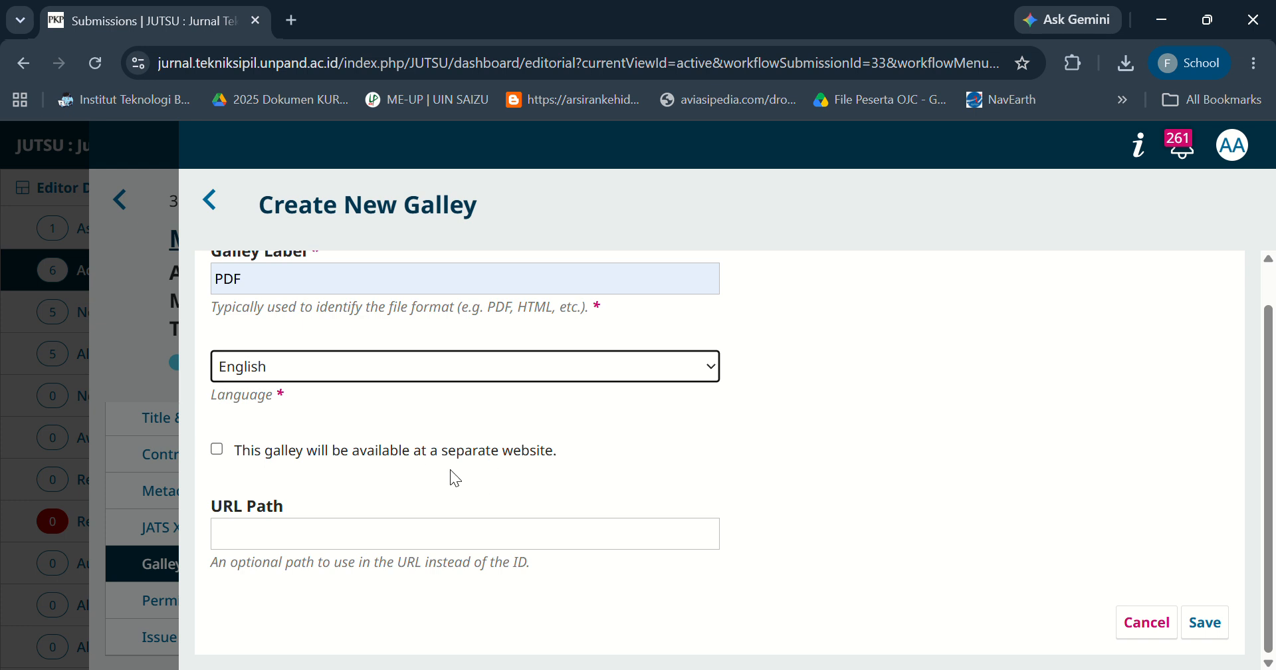
{"action": "left_click", "coordinate": [1215, 628]}
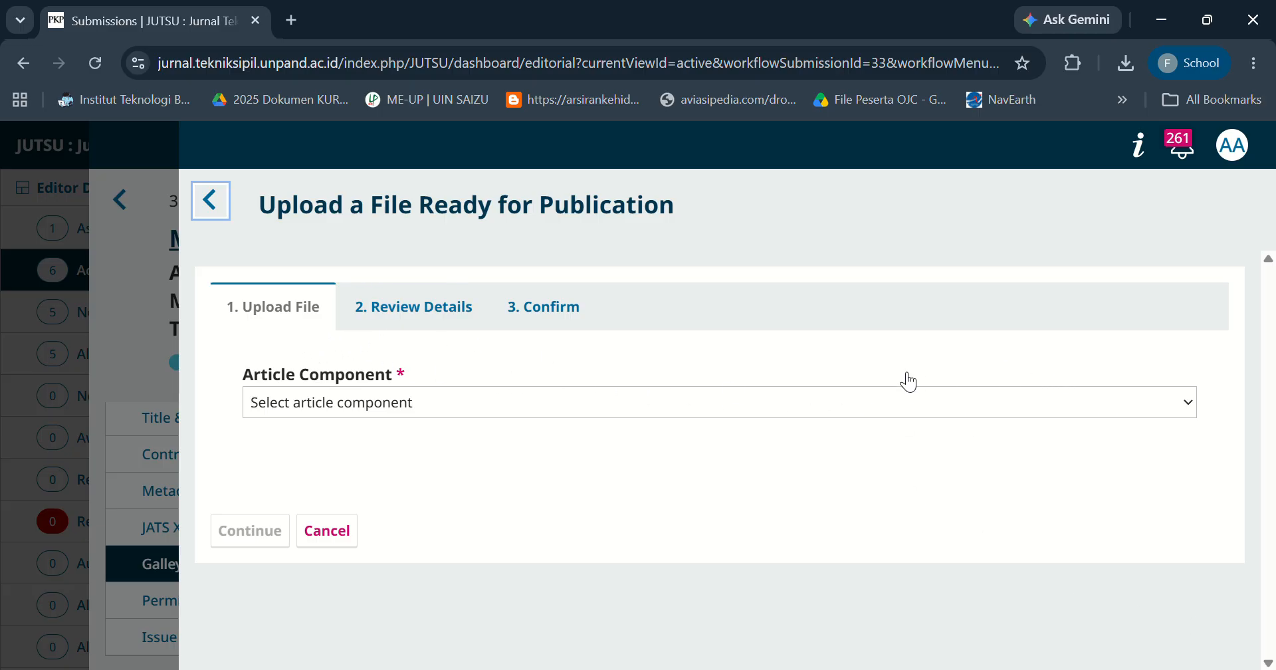
{"action": "left_click", "coordinate": [1107, 409]}
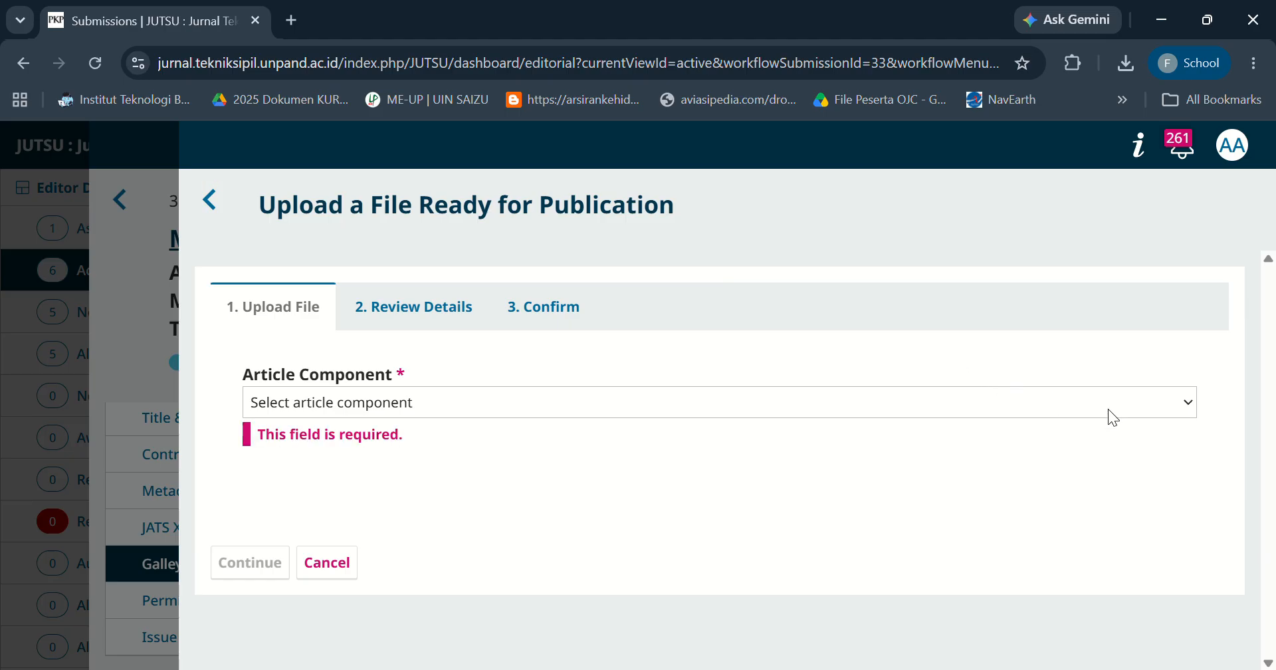
{"action": "left_click", "coordinate": [775, 163]}
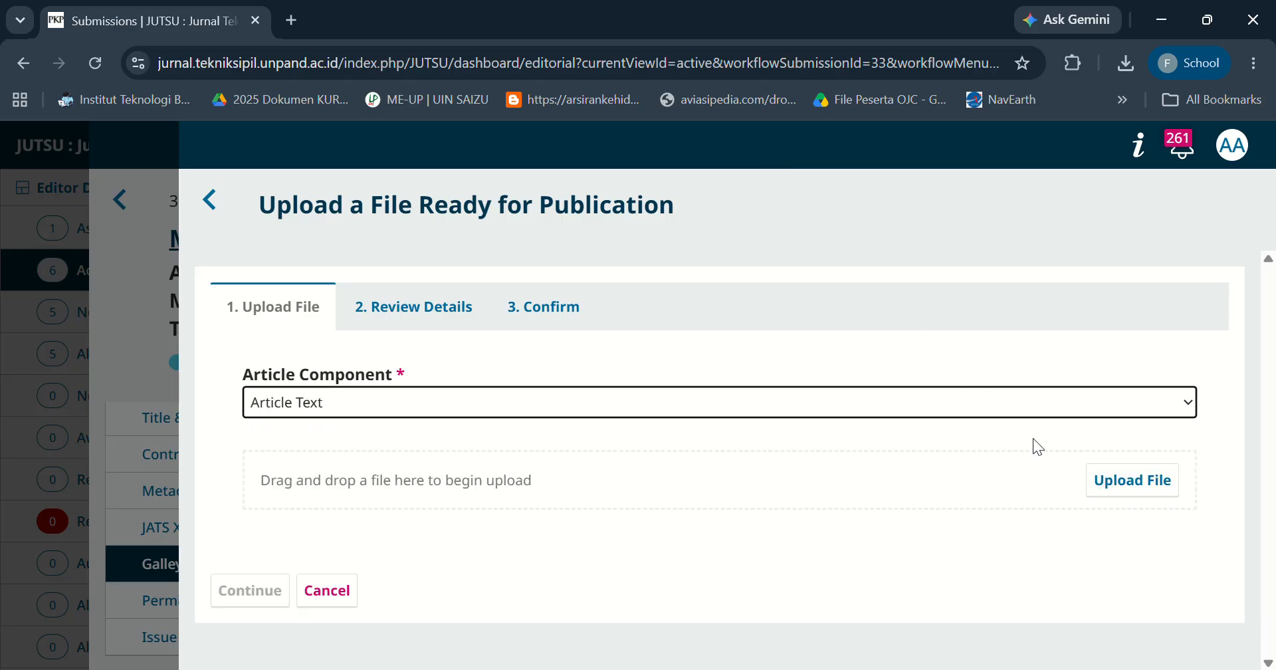
{"action": "left_click", "coordinate": [1119, 492]}
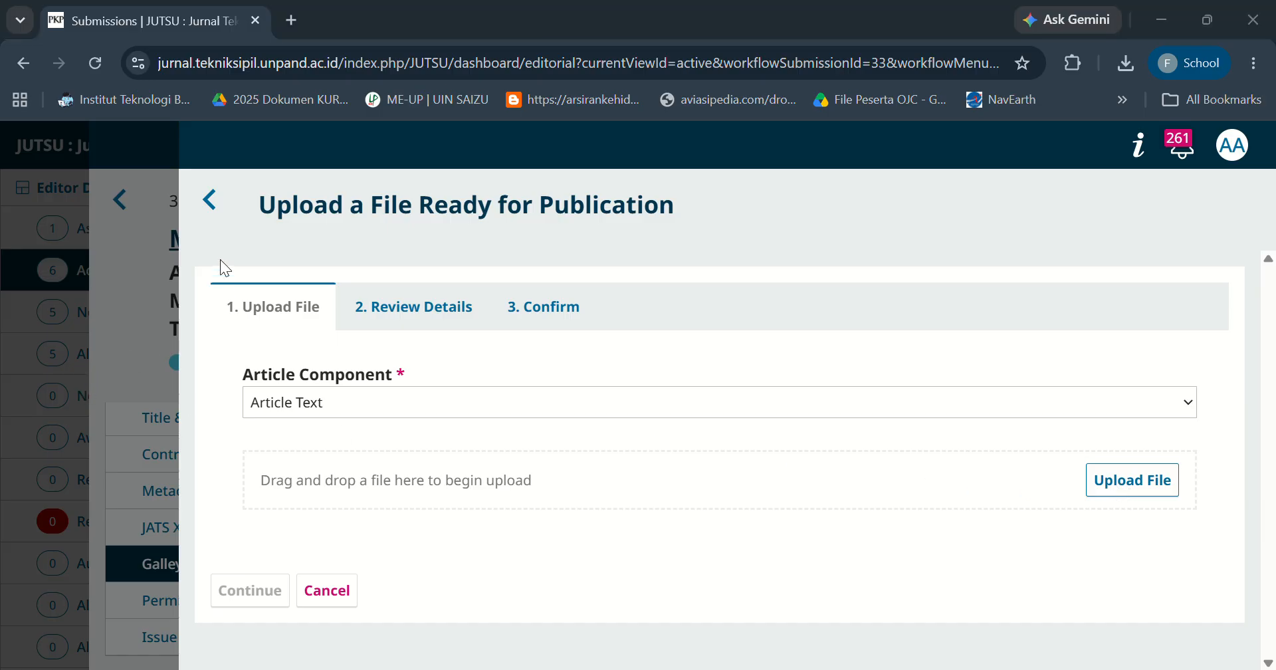
{"action": "left_click", "coordinate": [960, 623]}
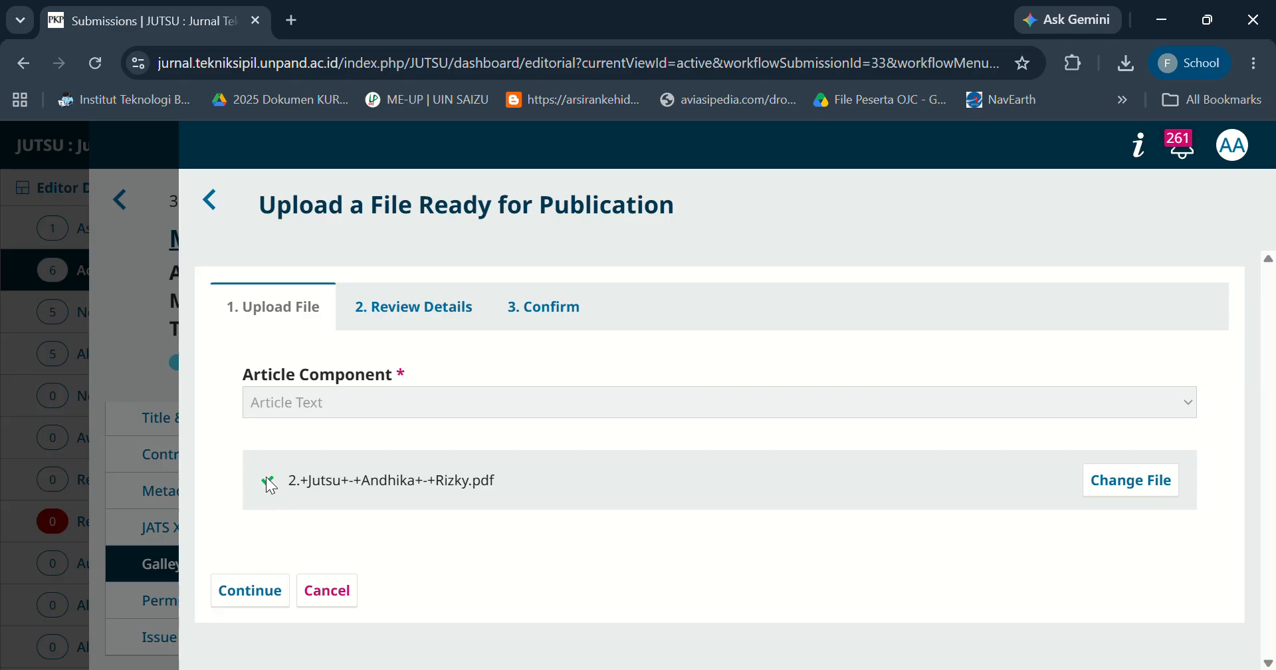
{"action": "left_click", "coordinate": [257, 589]}
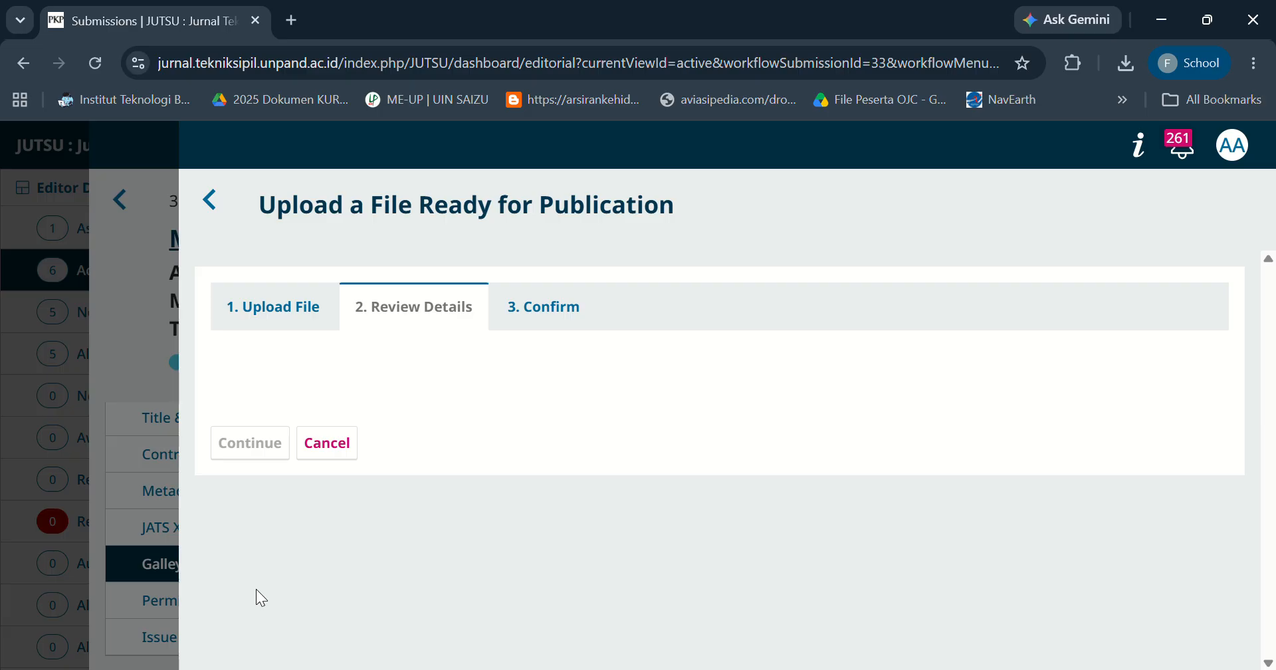
{"action": "left_click", "coordinate": [246, 510]}
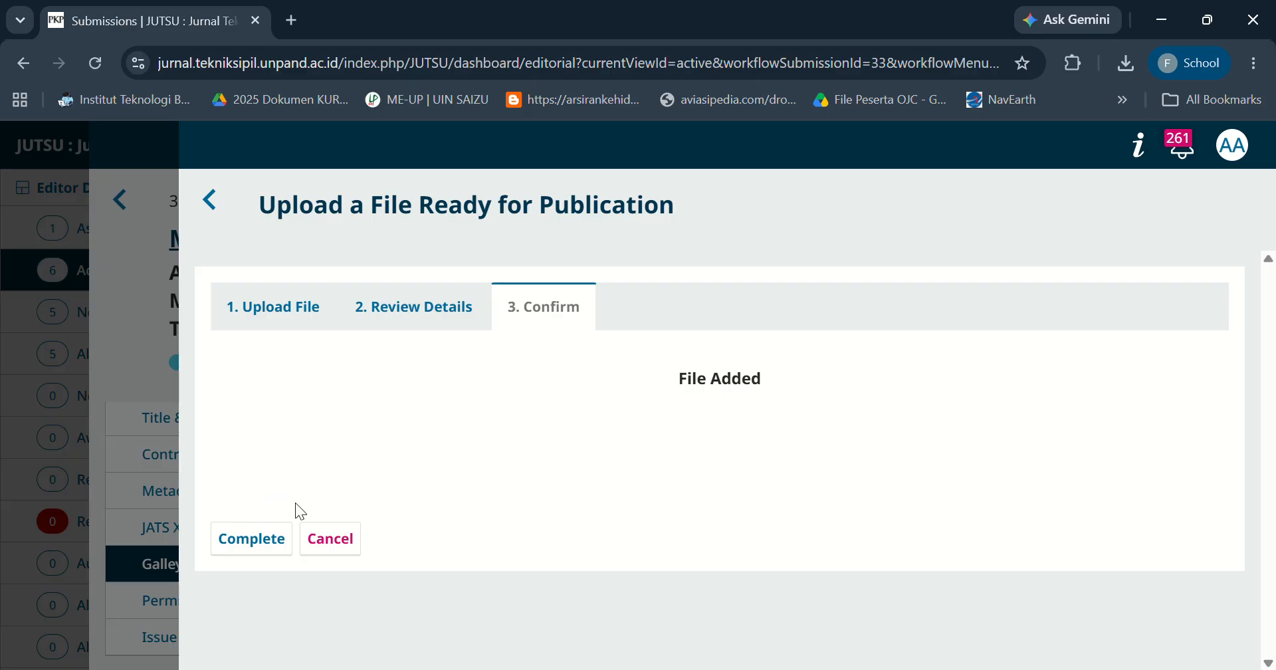
{"action": "left_click", "coordinate": [269, 540]}
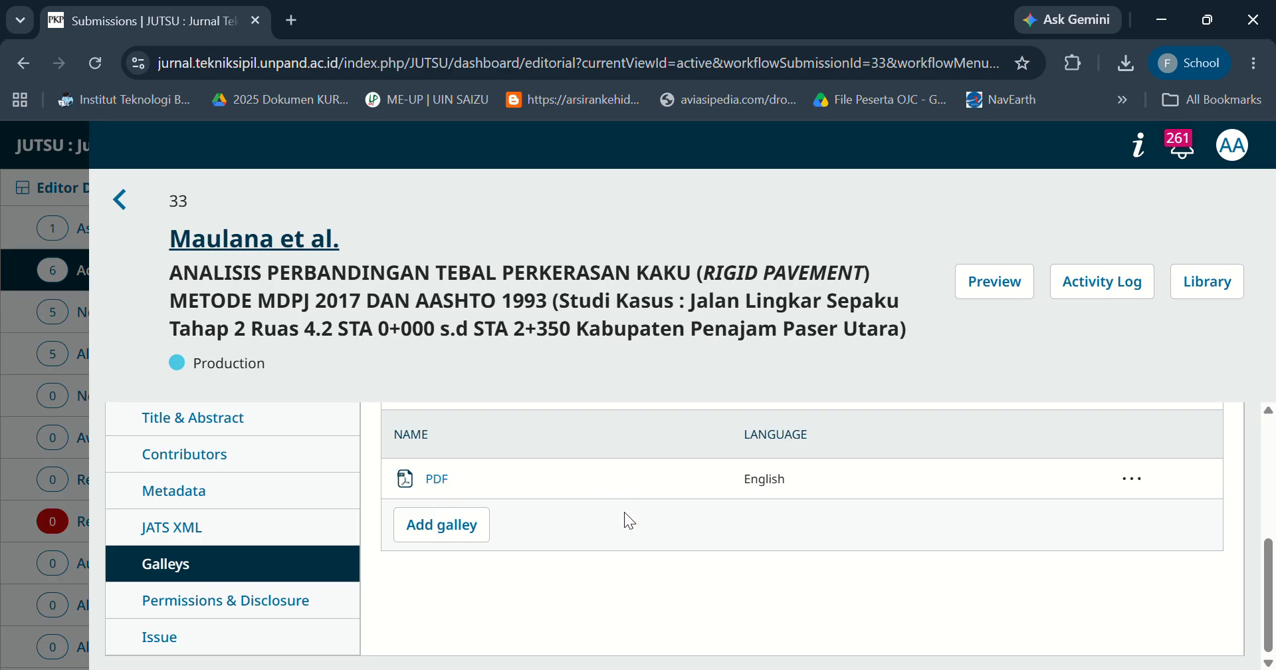
Browse the publication's Permissions & Disclosure, Galleys and Issue sections.
{"action": "left_click", "coordinate": [285, 601]}
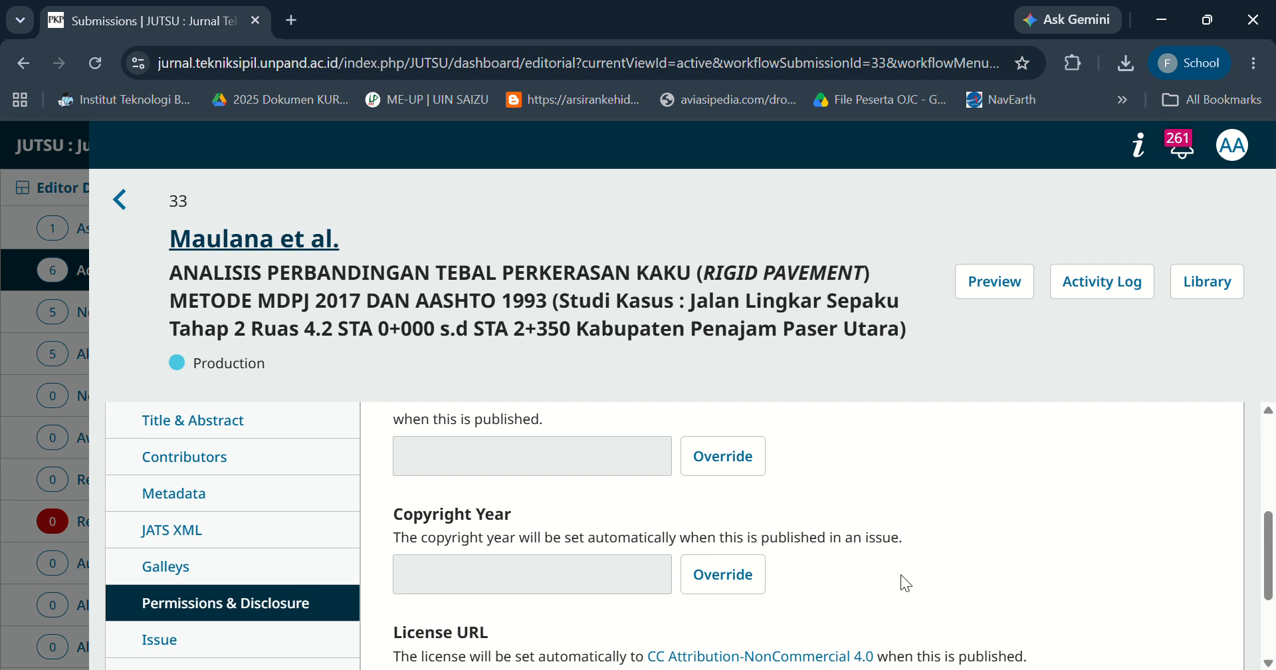
{"action": "left_click_drag", "start_coordinate": [1267, 573], "coordinate": [1271, 640]}
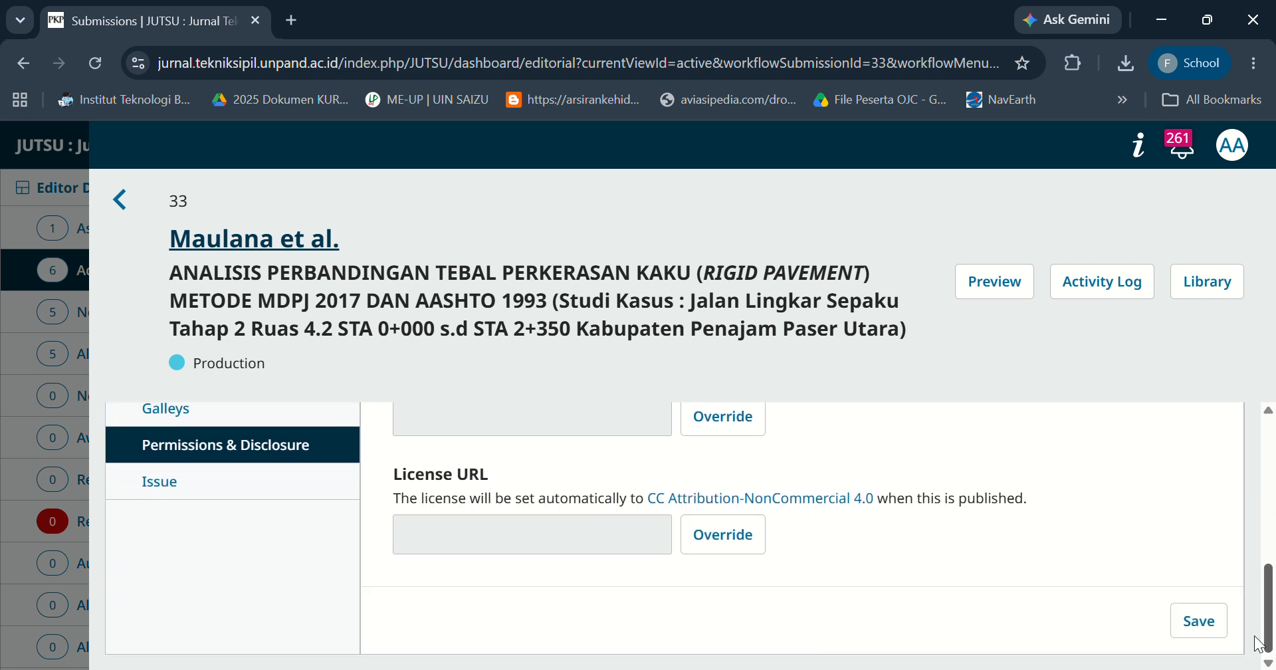
{"action": "left_click", "coordinate": [222, 492]}
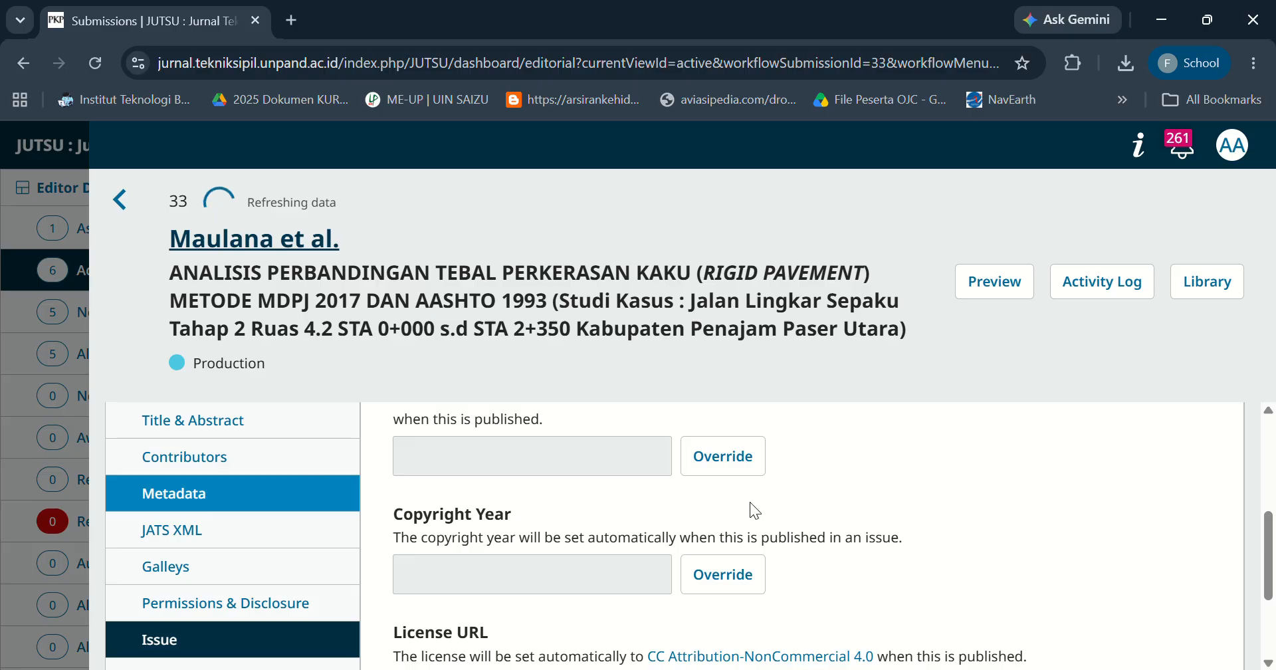
{"action": "left_click_drag", "start_coordinate": [1271, 542], "coordinate": [1271, 595]}
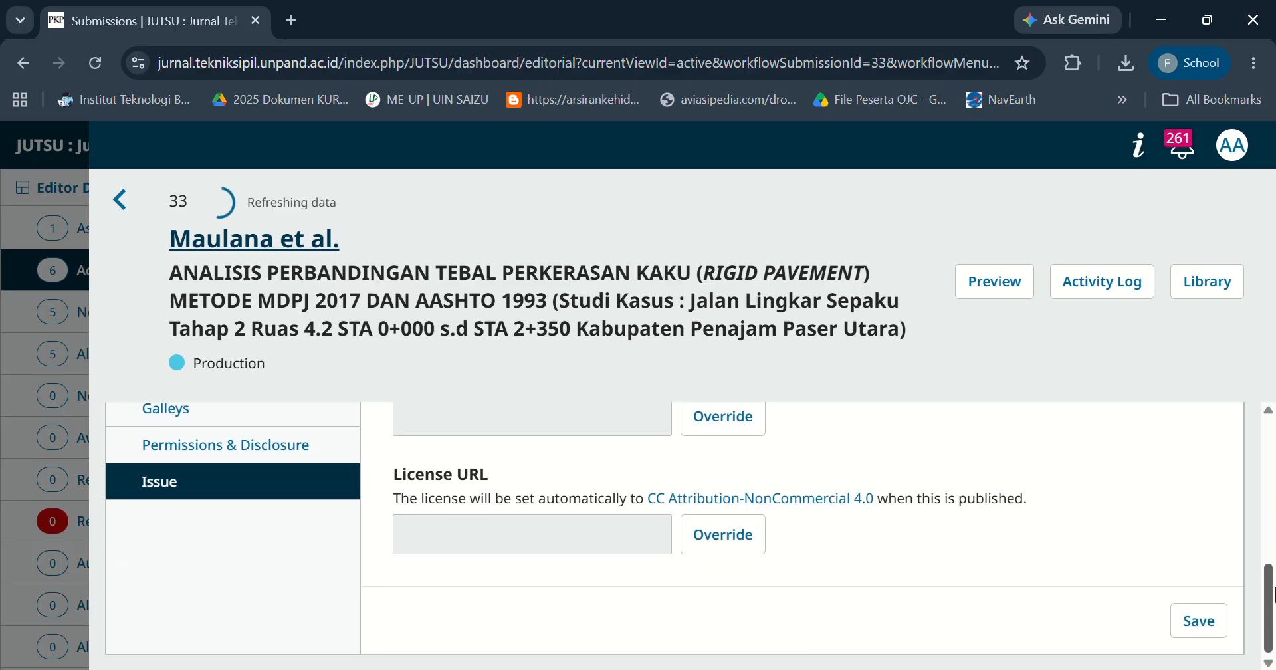
{"action": "scroll", "coordinate": [296, 491], "scroll_direction": "up", "scroll_amount": 2}
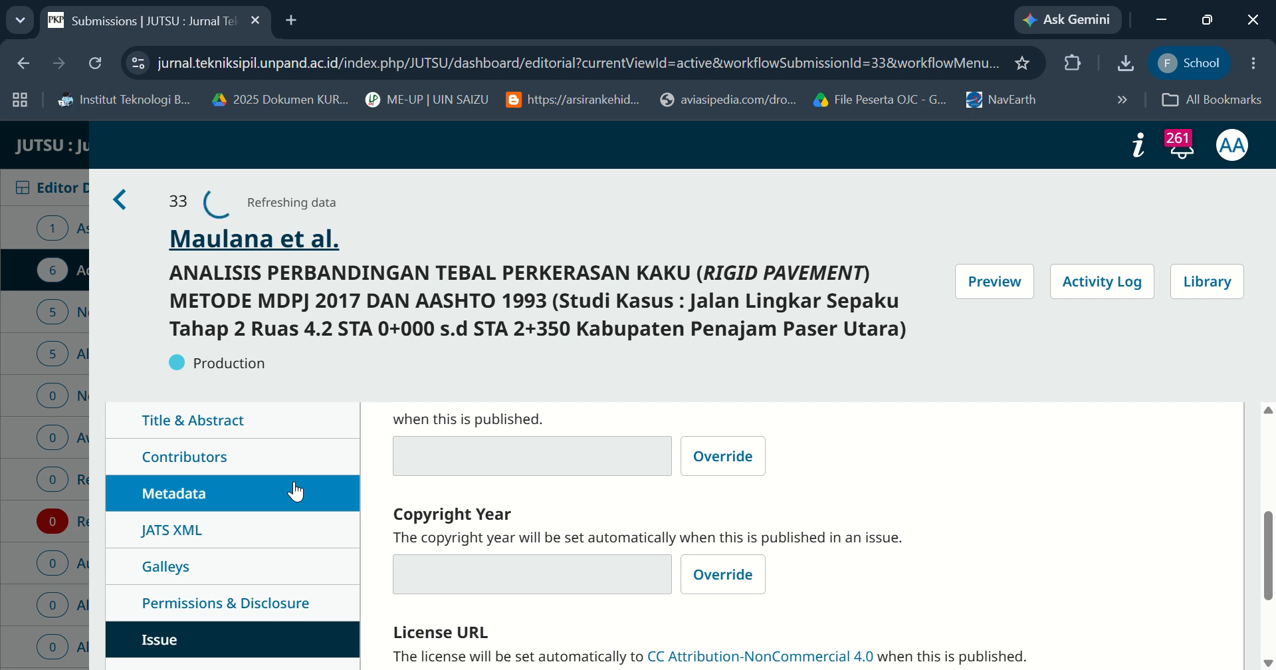
{"action": "left_click", "coordinate": [268, 617]}
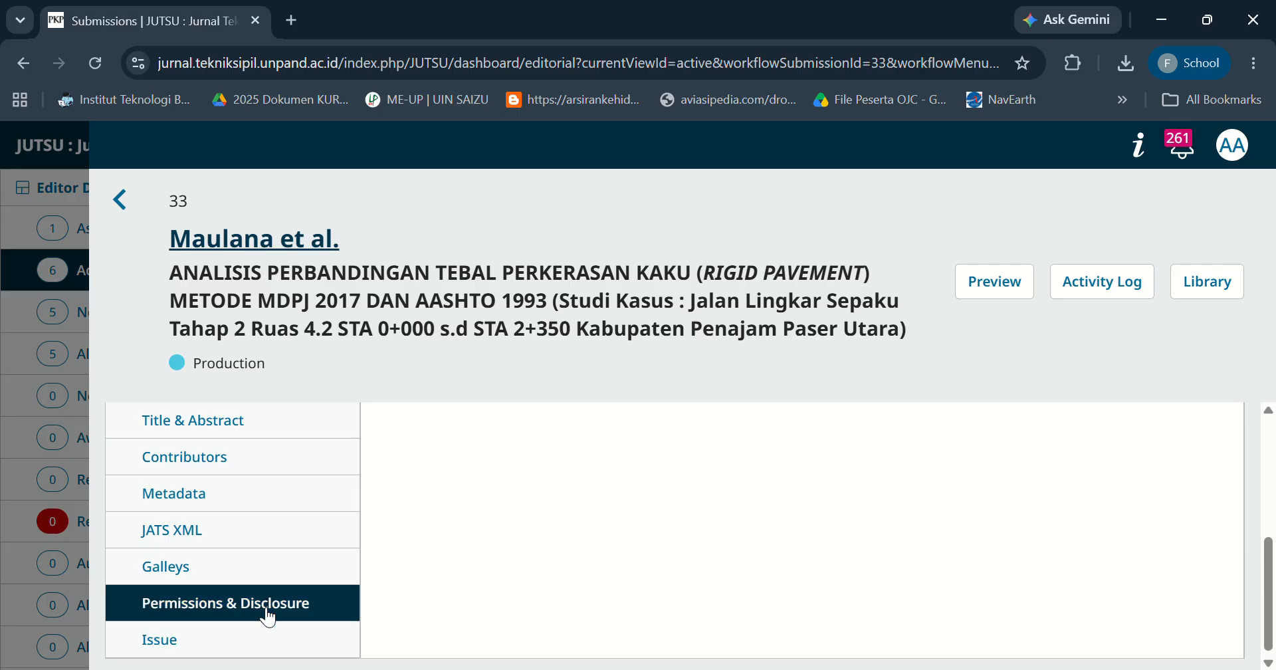
{"action": "left_click", "coordinate": [235, 642]}
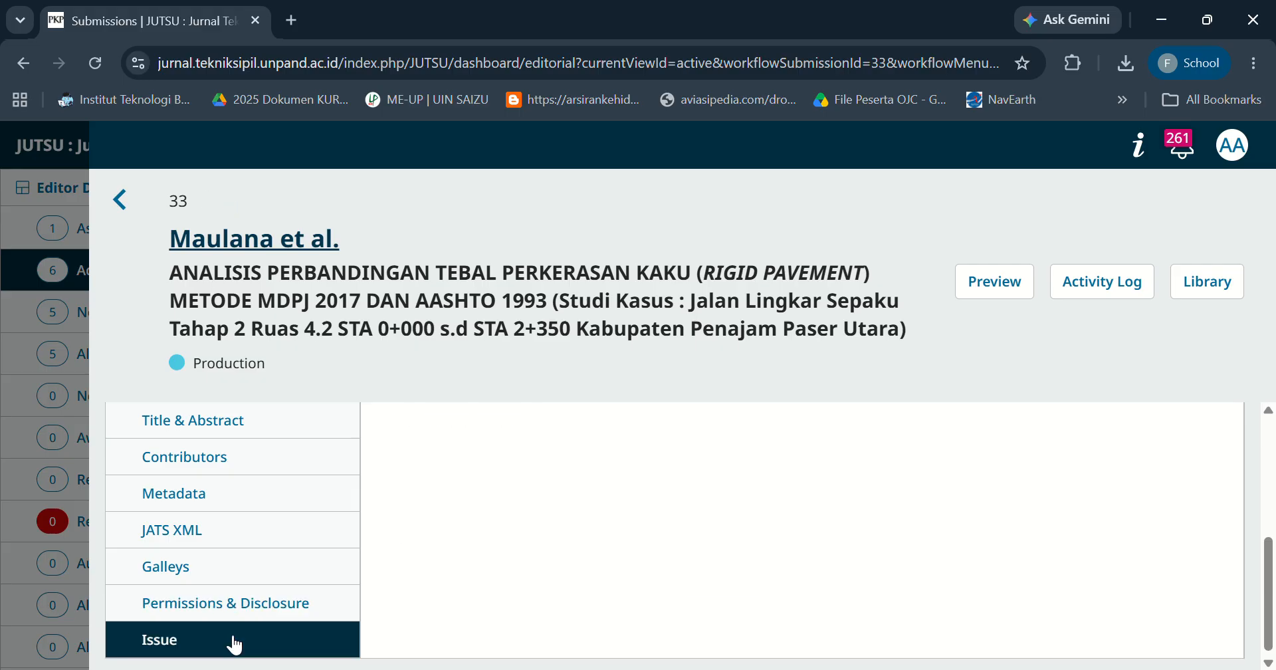
{"action": "mouse_move", "coordinate": [1271, 610]}
{"action": "left_mouse_down"}
{"action": "mouse_move", "coordinate": [1270, 489]}
{"action": "mouse_move", "coordinate": [1272, 618]}
{"action": "left_mouse_up"}
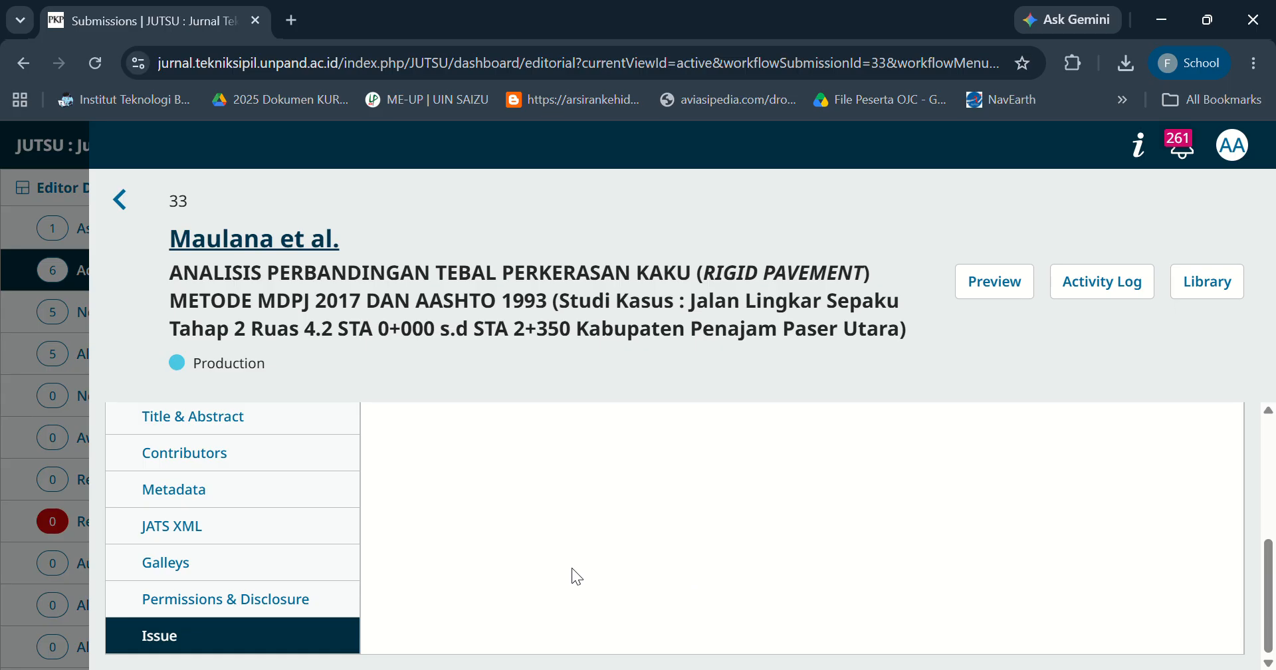
{"action": "left_click", "coordinate": [194, 567]}
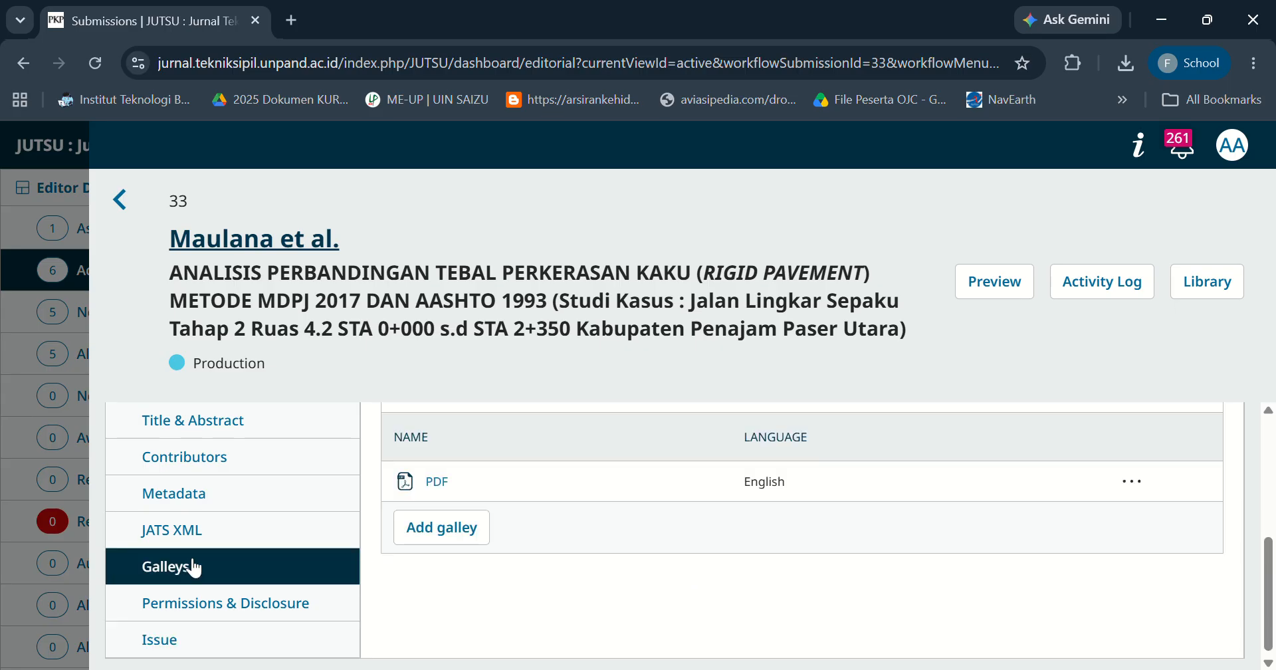
{"action": "left_click", "coordinate": [198, 606]}
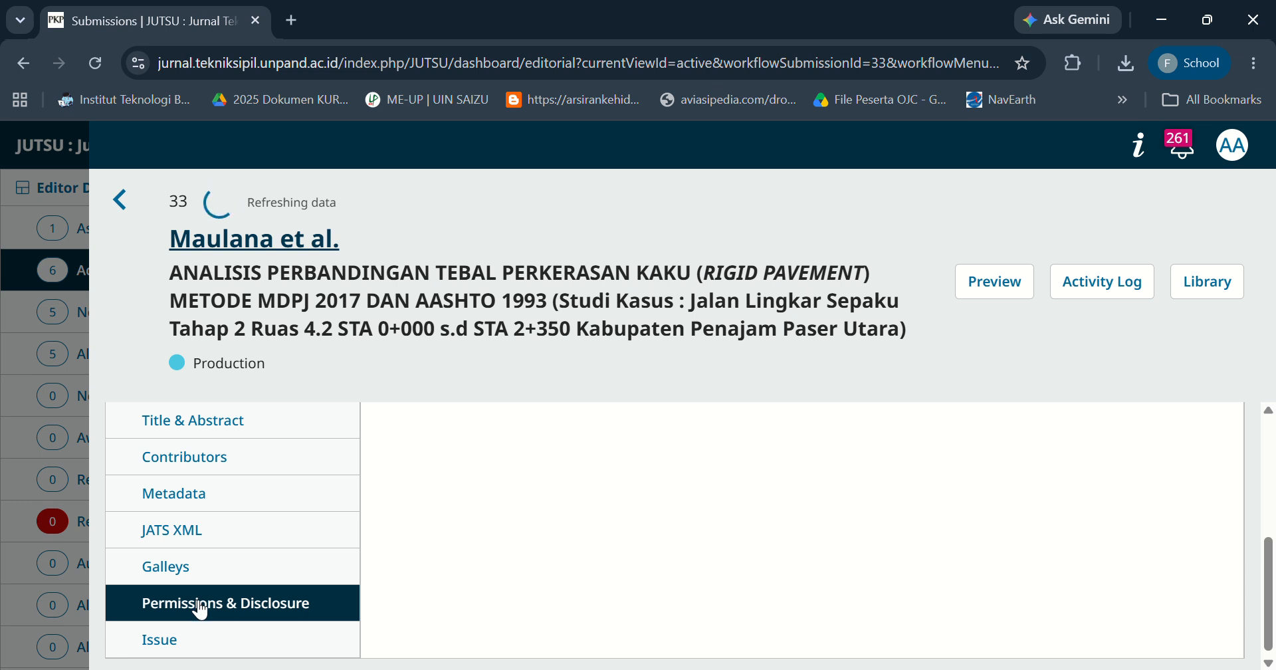
{"action": "left_click", "coordinate": [337, 562]}
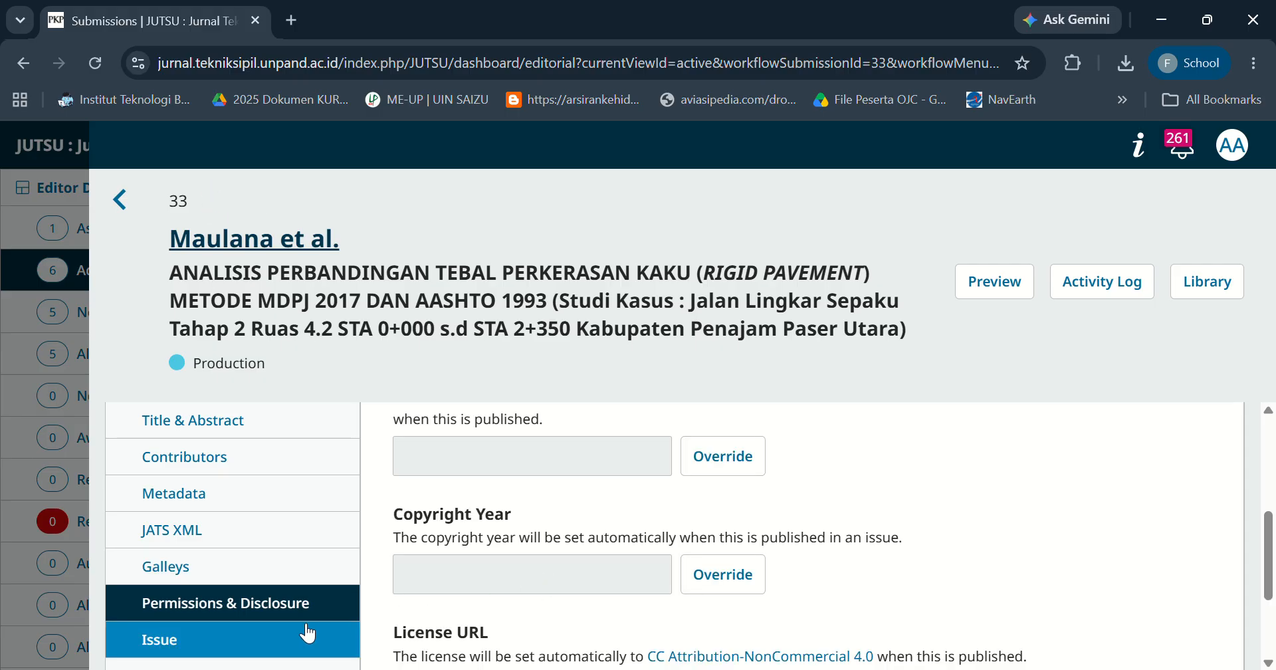
{"action": "left_click", "coordinate": [274, 633]}
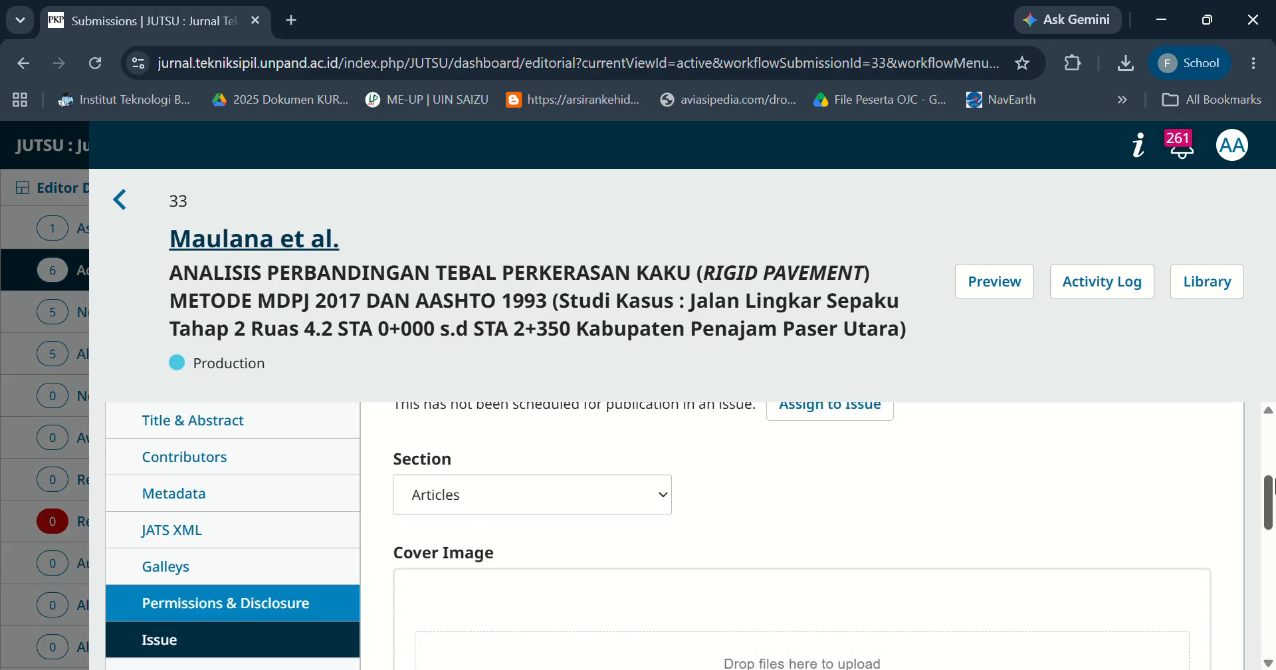
{"action": "left_click_drag", "start_coordinate": [1271, 484], "coordinate": [1271, 551]}
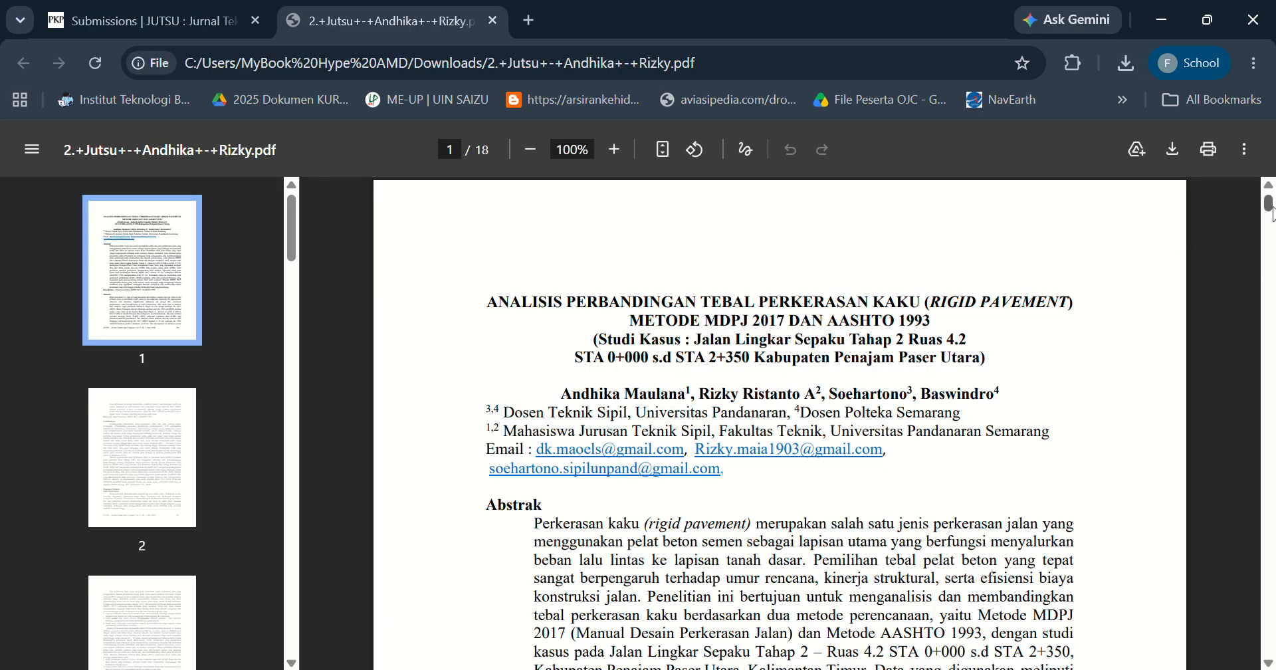
Check the article's page range in the PDF and set the publication's pages to 336-353.
{"action": "scroll", "coordinate": [1271, 226], "scroll_direction": "down", "scroll_amount": 10}
{"action": "scroll", "coordinate": [1271, 226], "scroll_direction": "up", "scroll_amount": 8}
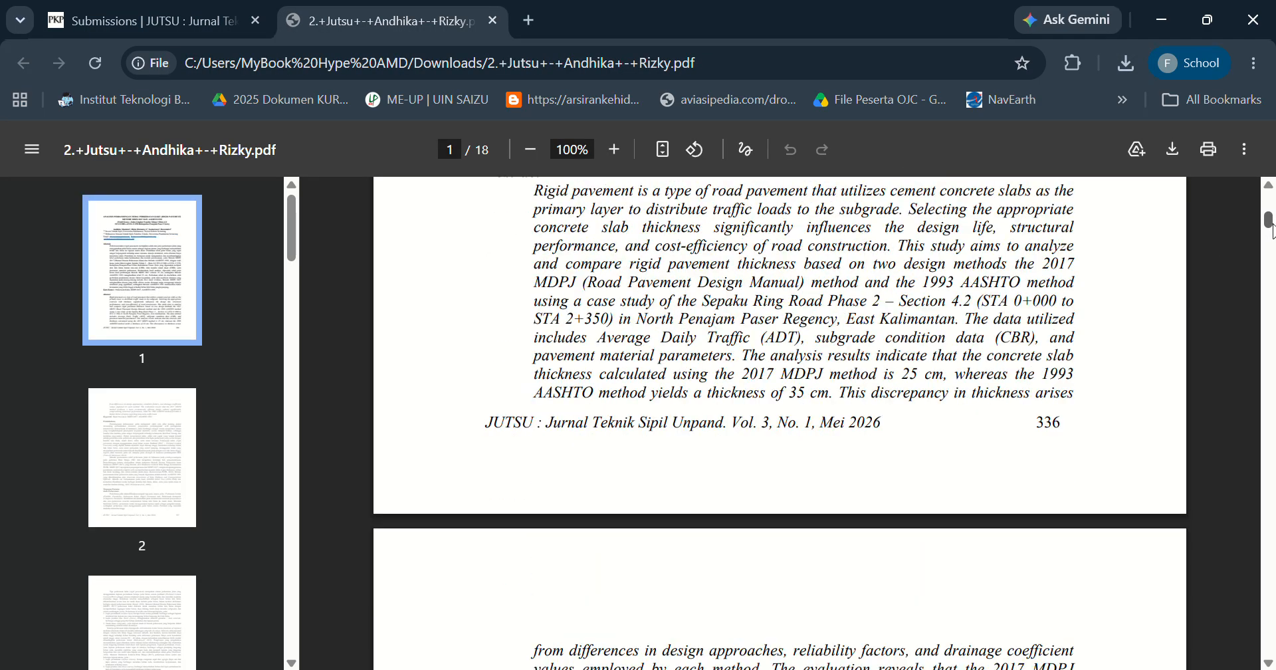
{"action": "left_click_drag", "start_coordinate": [1271, 226], "coordinate": [1268, 199]}
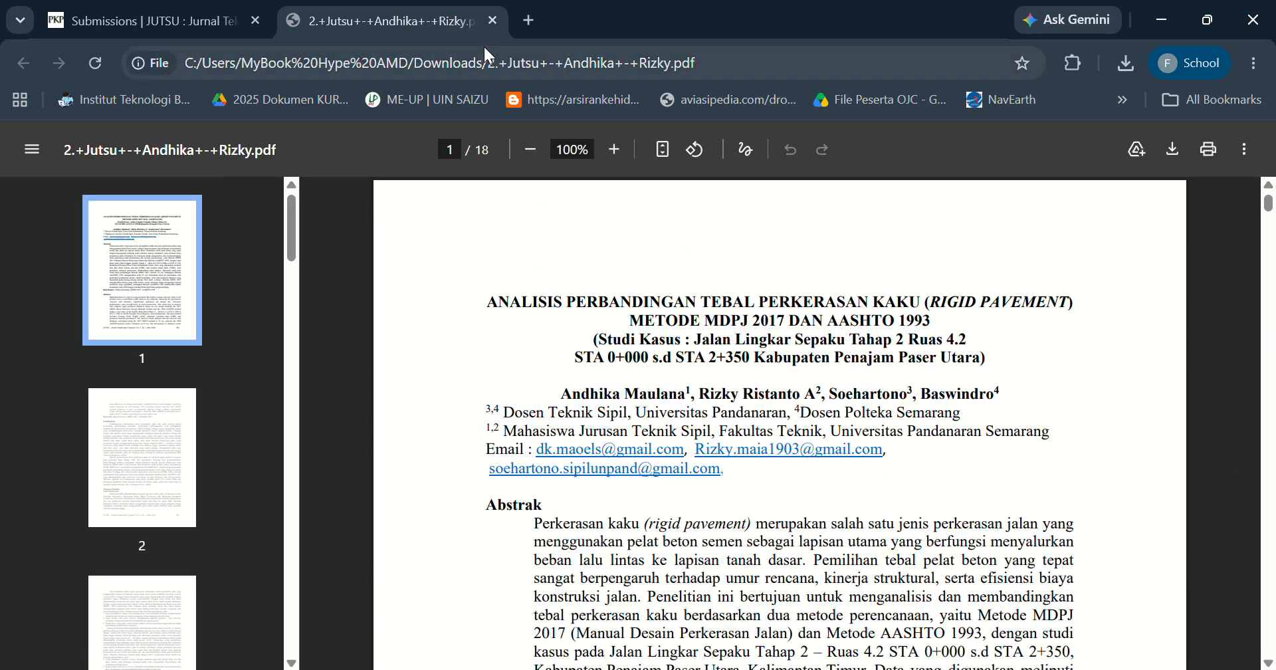
{"action": "left_click", "coordinate": [218, 12]}
{"action": "left_click", "coordinate": [432, 523]}
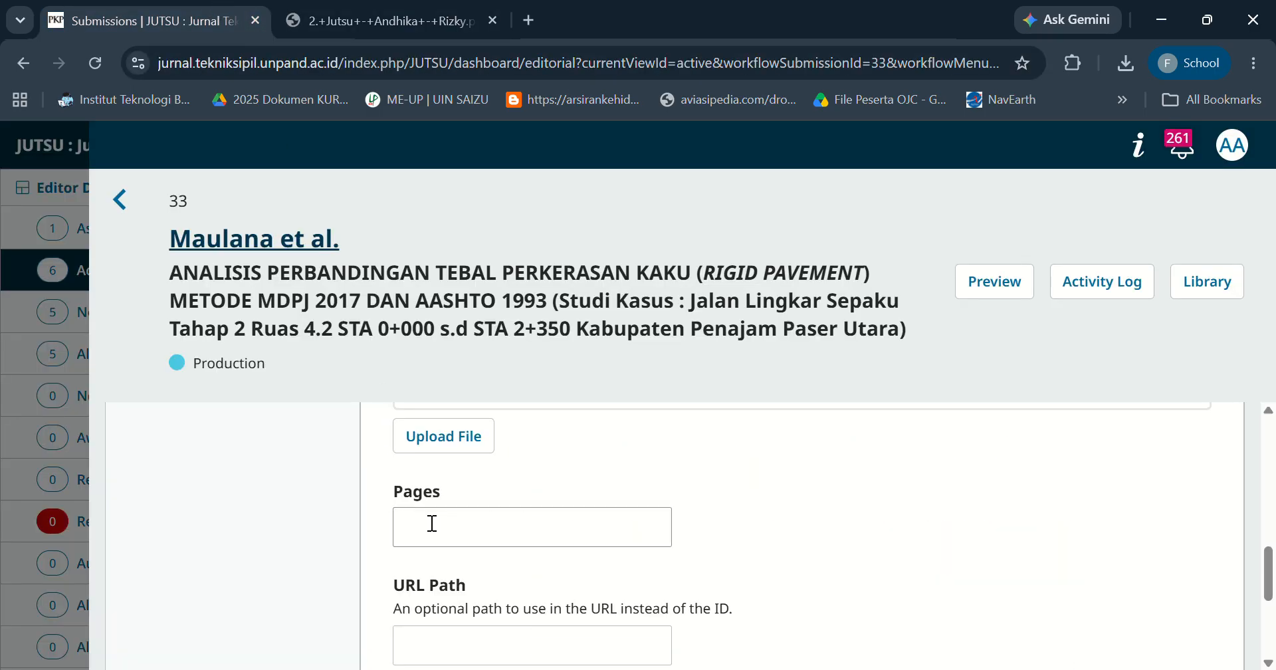
{"action": "type", "text": "336-"}
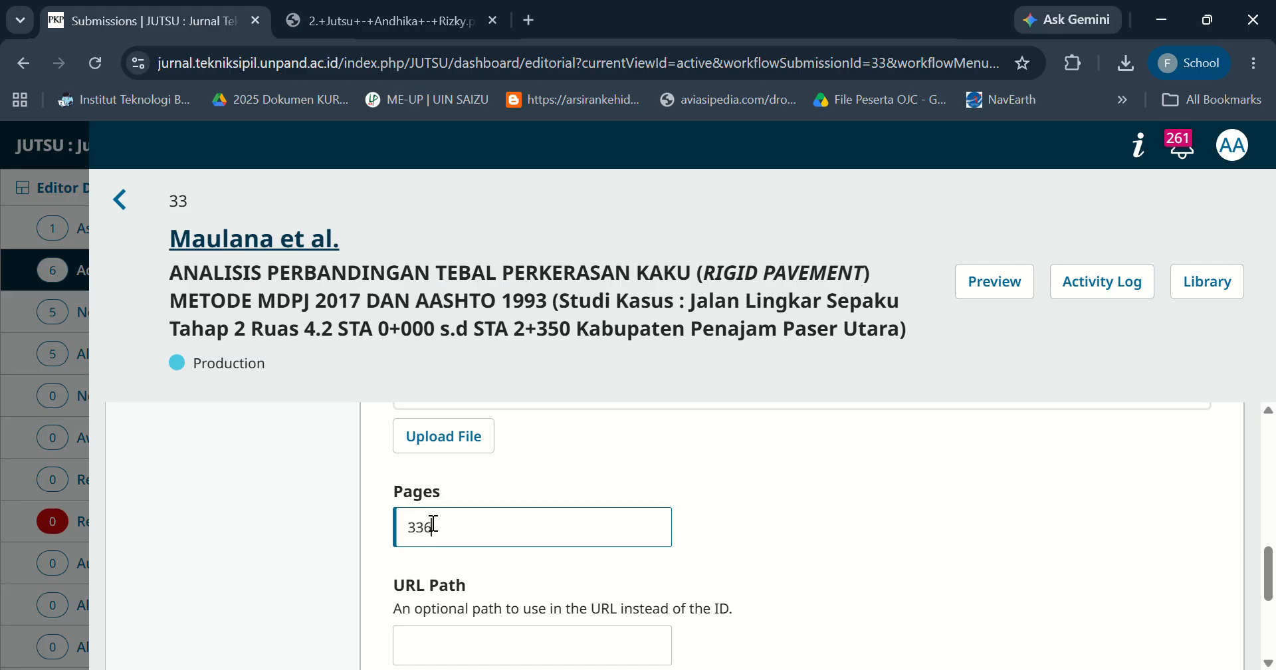
{"action": "type", "text": "353"}
Set the Date Published to 2026-06-04 and save the issue details.
{"action": "left_click_drag", "start_coordinate": [1266, 573], "coordinate": [1271, 628]}
{"action": "left_click", "coordinate": [458, 543]}
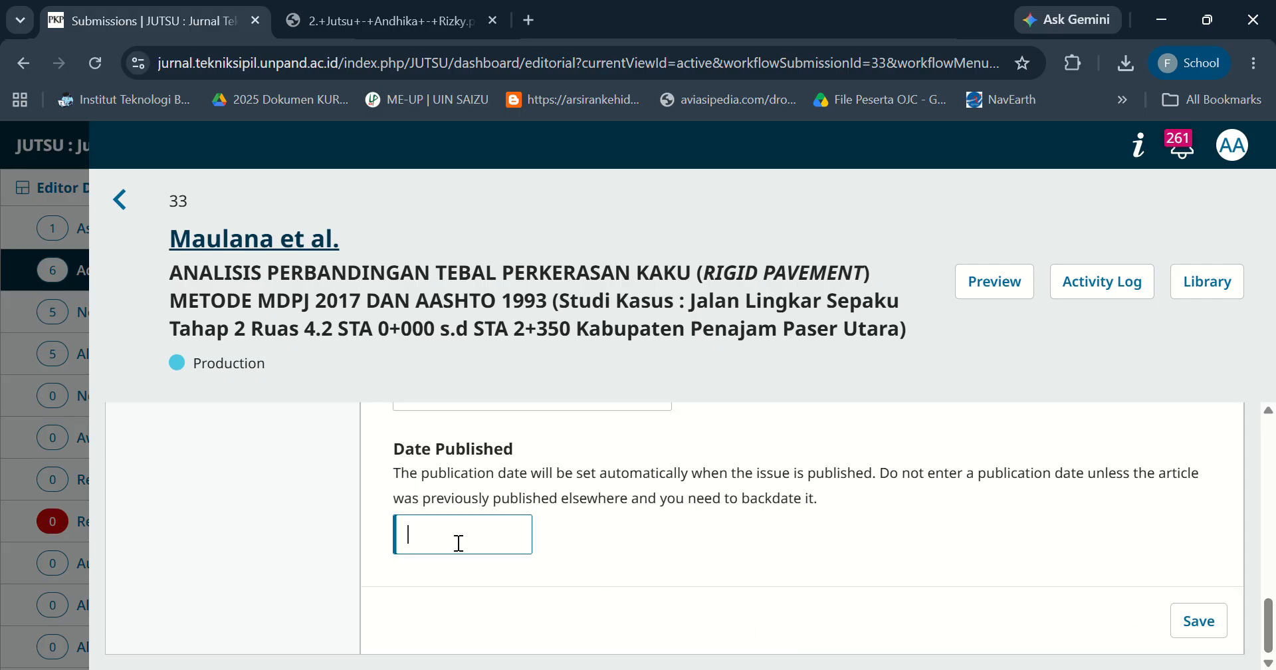
{"action": "type", "text": "2026"}
{"action": "type", "text": "-20"}
{"action": "key", "text": "BackSpace"}
{"action": "key", "text": "BackSpace"}
{"action": "key", "text": "BackSpace"}
{"action": "key", "text": "BackSpace"}
{"action": "key", "text": "BackSpace"}
{"action": "key", "text": "BackSpace"}
{"action": "key", "text": "BackSpace"}
{"action": "type", "text": "2026-06"}
{"action": "left_click", "coordinate": [476, 596]}
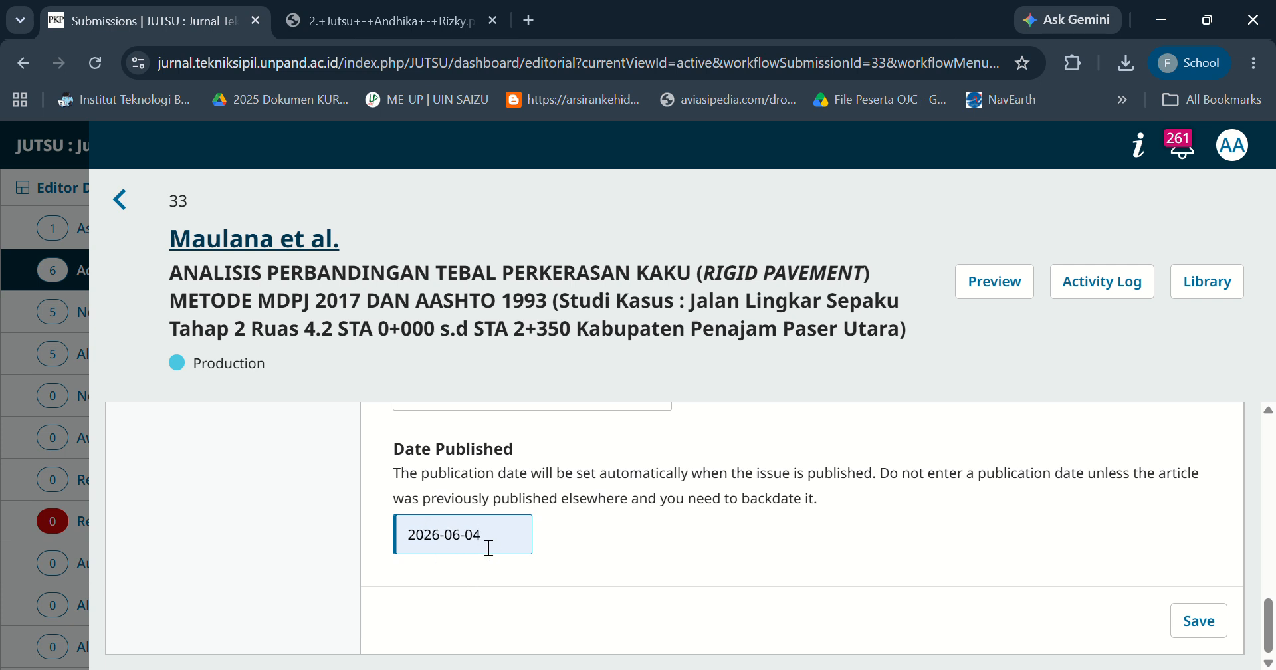
{"action": "left_click", "coordinate": [1184, 625]}
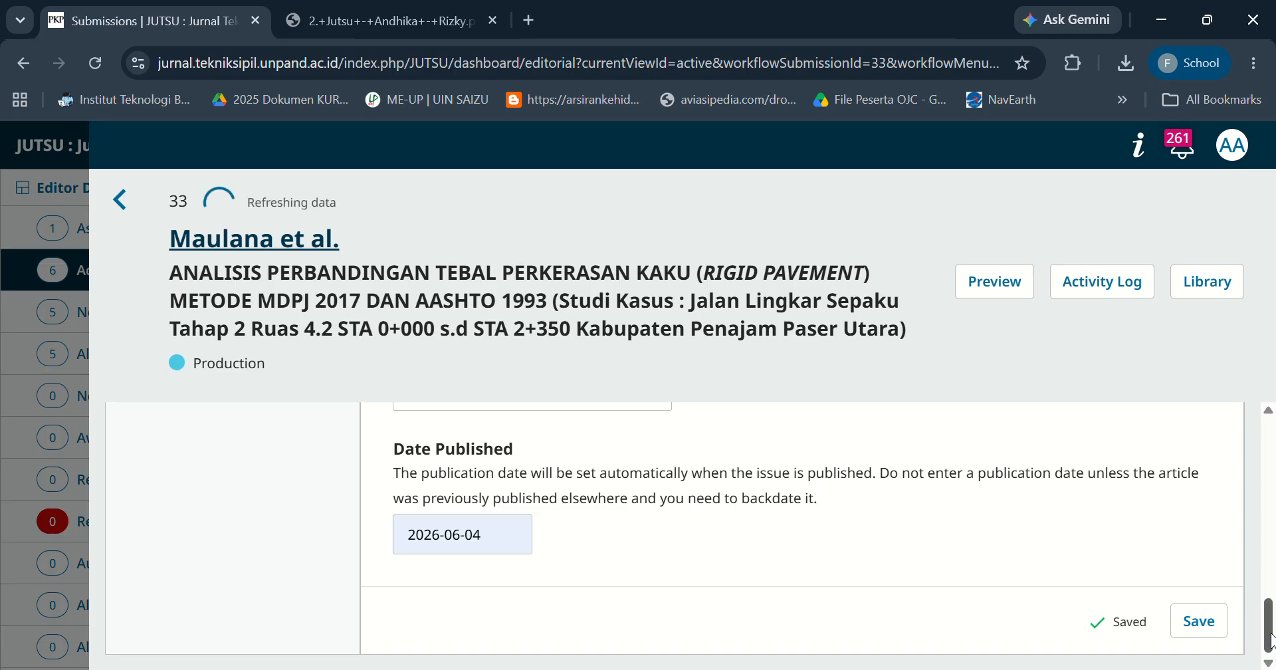
{"action": "left_click_drag", "start_coordinate": [1271, 641], "coordinate": [1271, 505]}
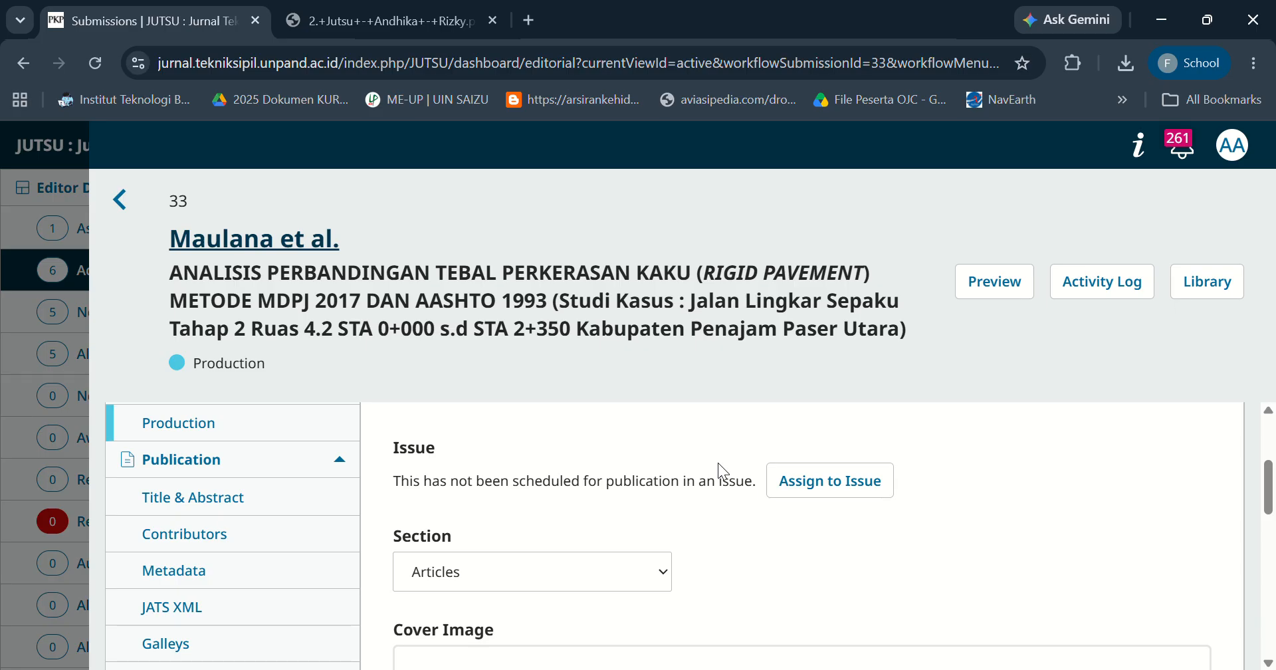
Assign the submission to the issue Vol. 3 No. 1 (2026): JUTSU : Jurnal Teknik Sipil Unpand and save.
{"action": "left_click", "coordinate": [797, 484]}
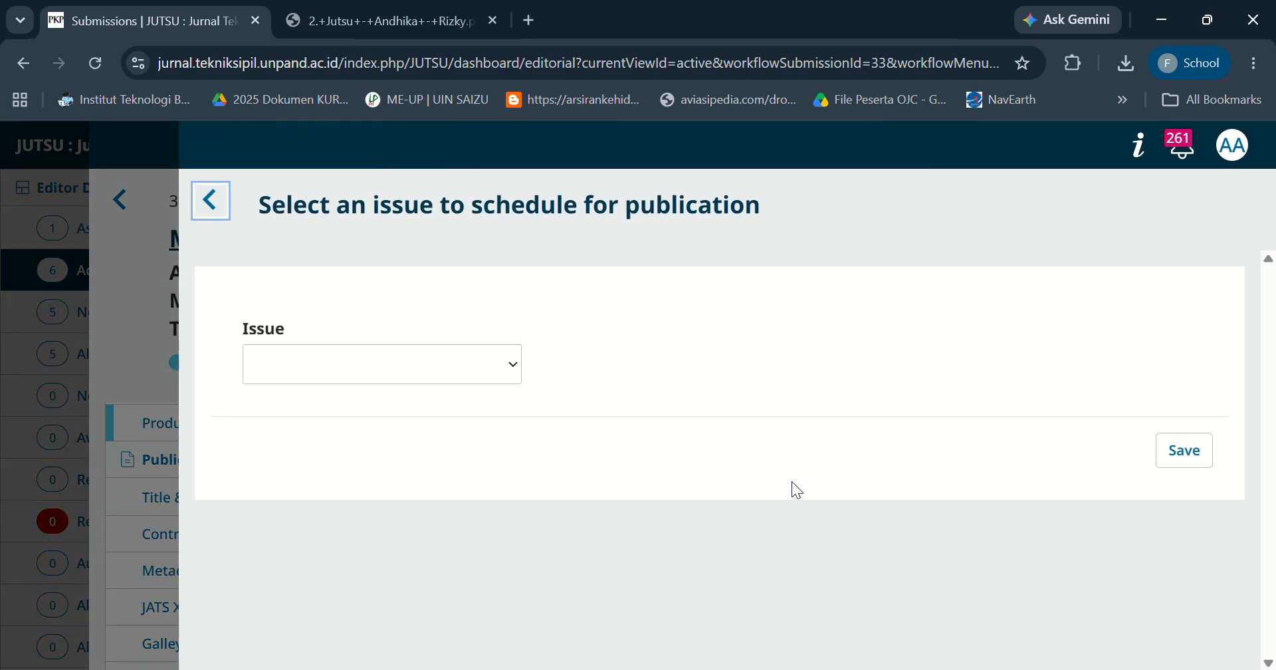
{"action": "left_click", "coordinate": [509, 374]}
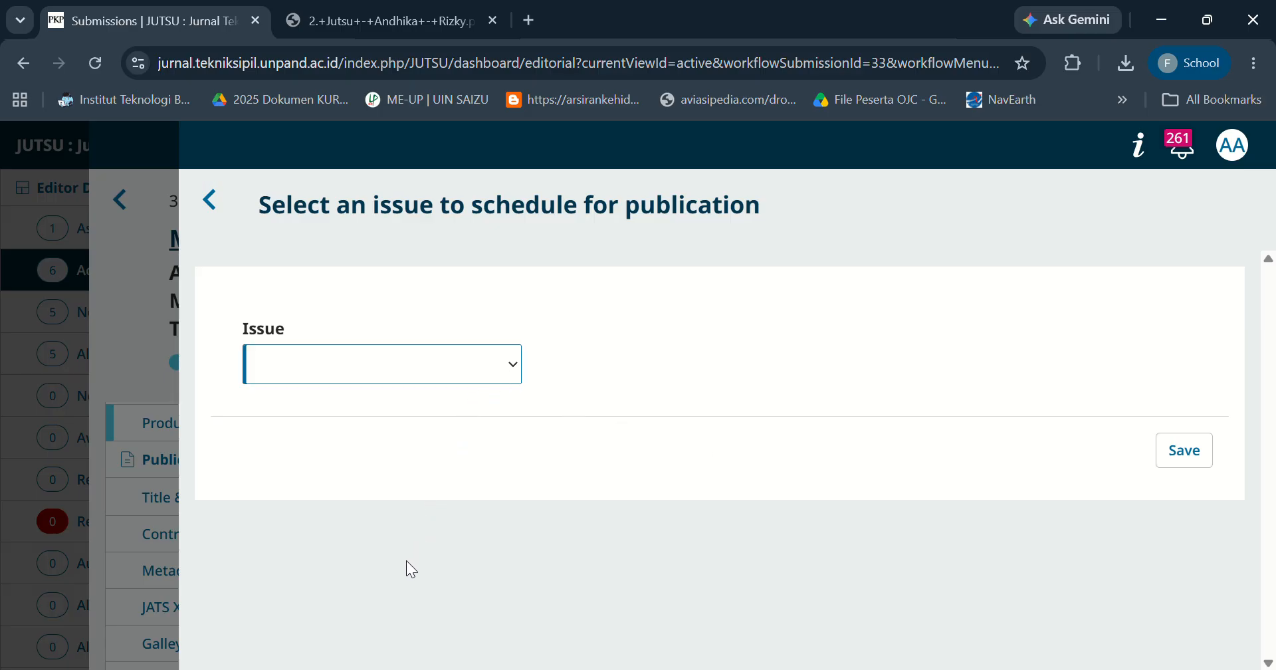
{"action": "key", "text": "Down"}
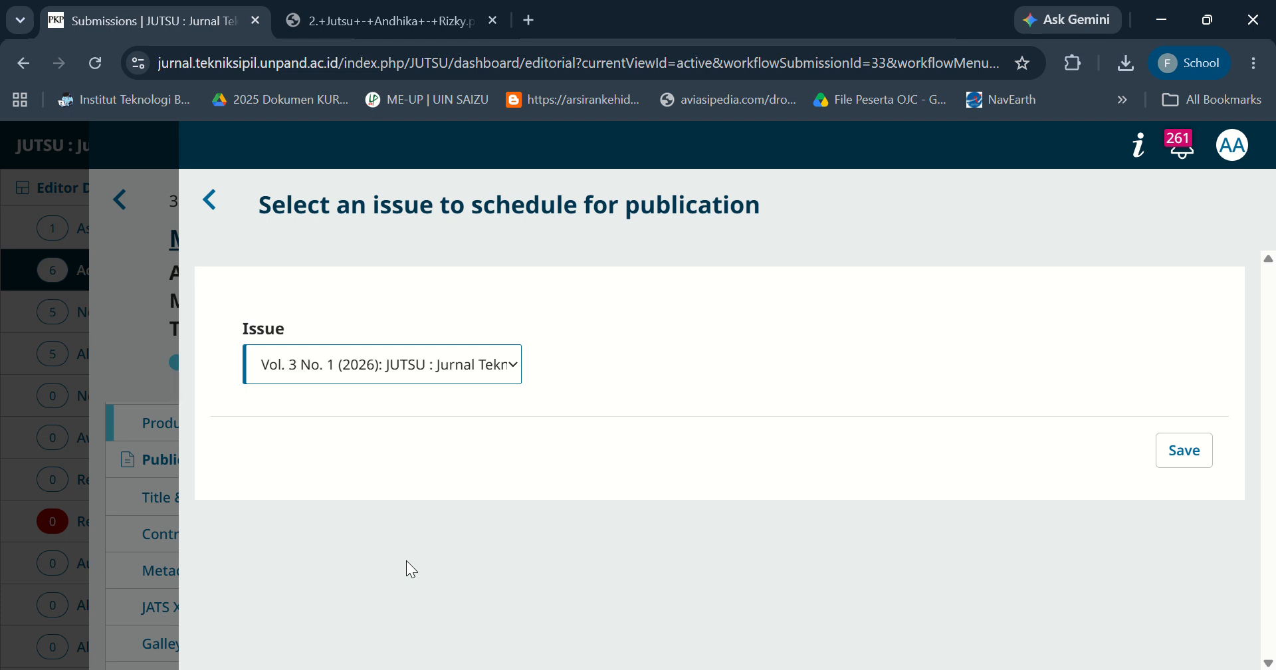
{"action": "left_click", "coordinate": [1190, 458]}
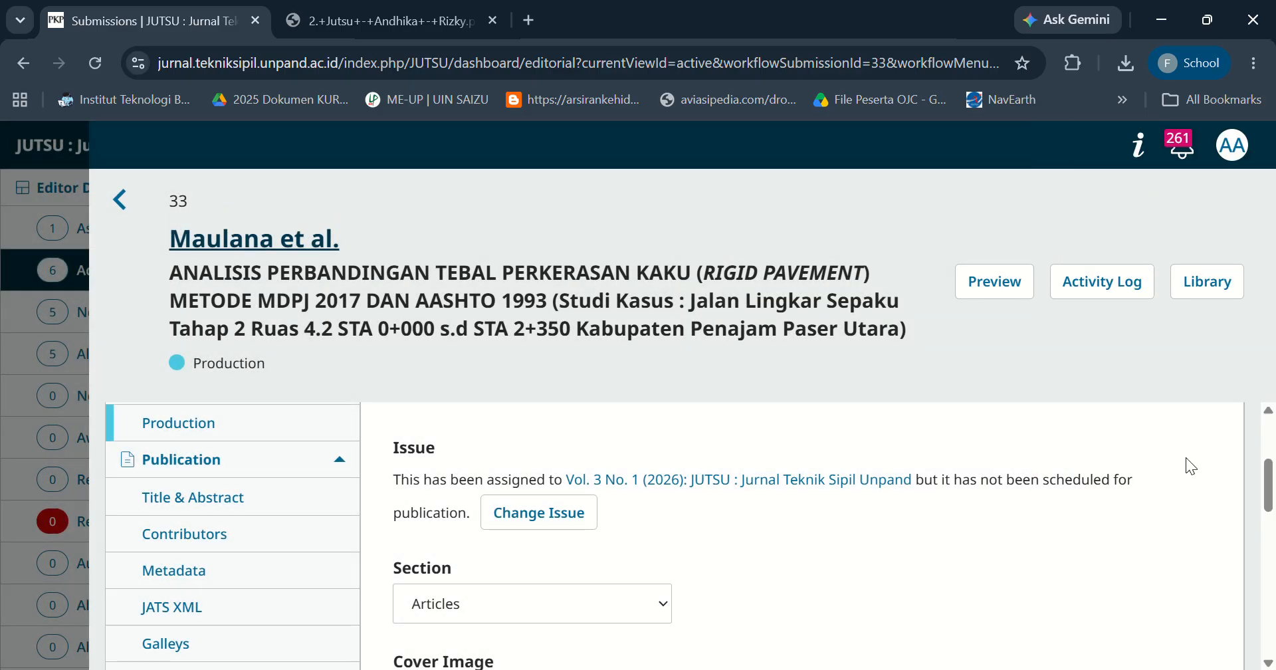
Schedule the article for publication and confirm publishing it.
{"action": "left_click_drag", "start_coordinate": [1270, 488], "coordinate": [1271, 446]}
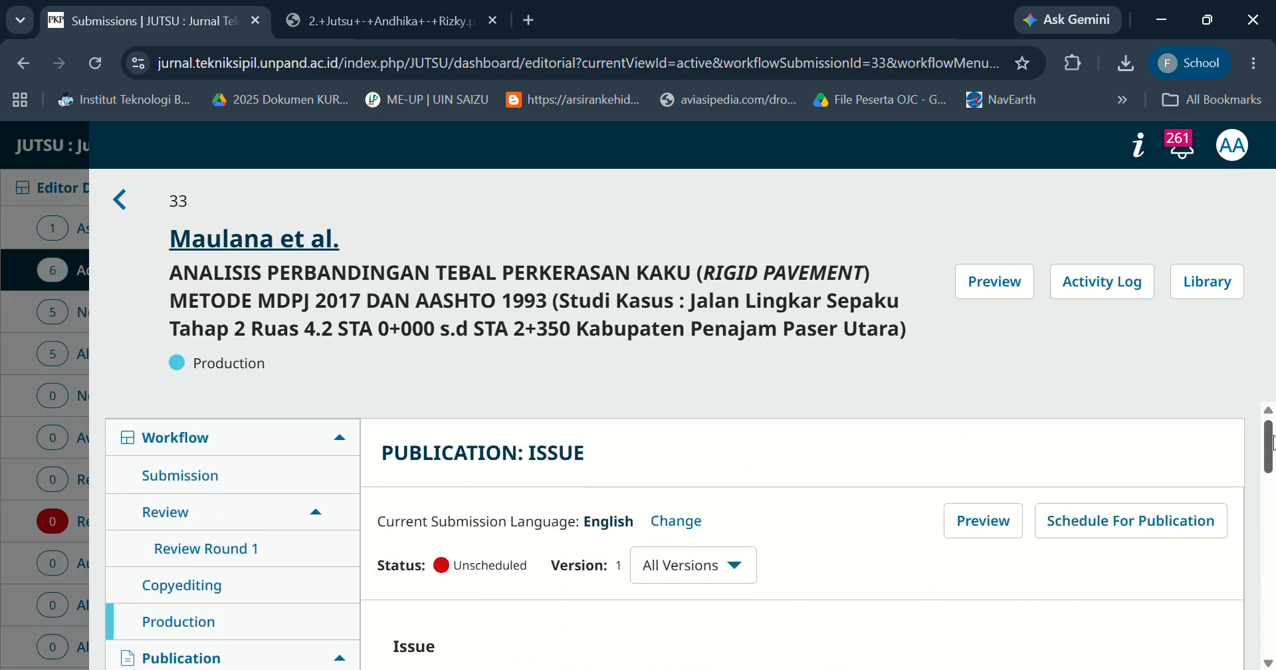
{"action": "left_click", "coordinate": [1139, 523]}
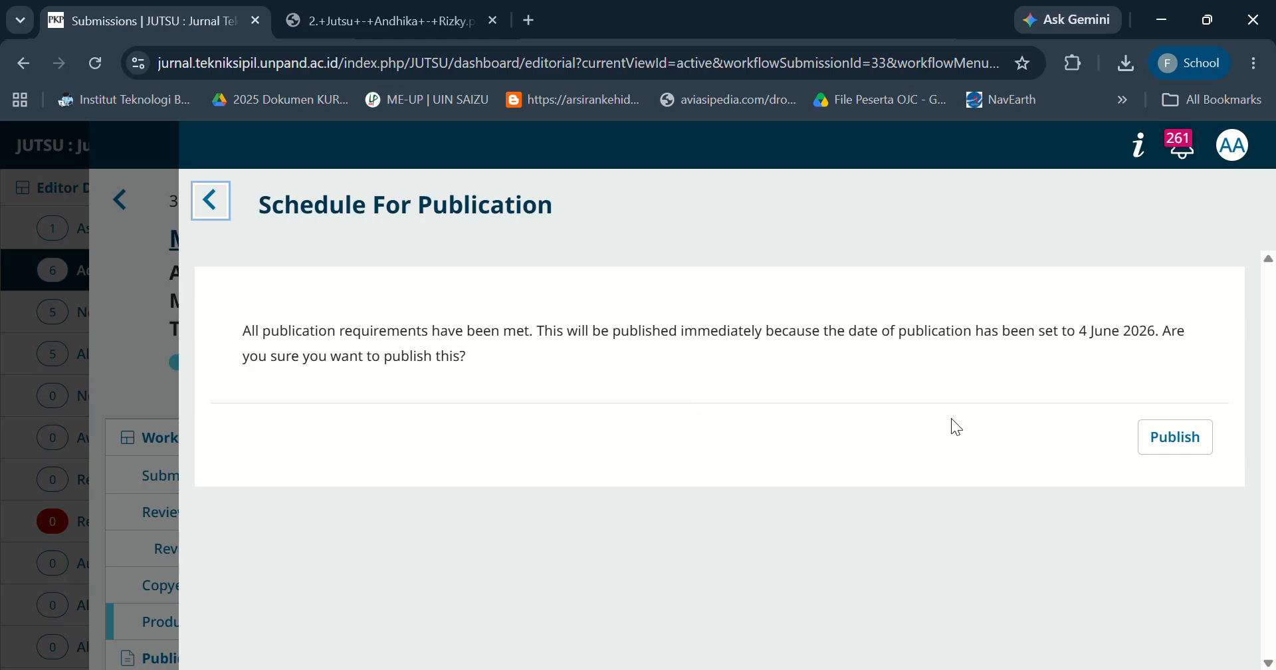
{"action": "left_click", "coordinate": [1180, 455]}
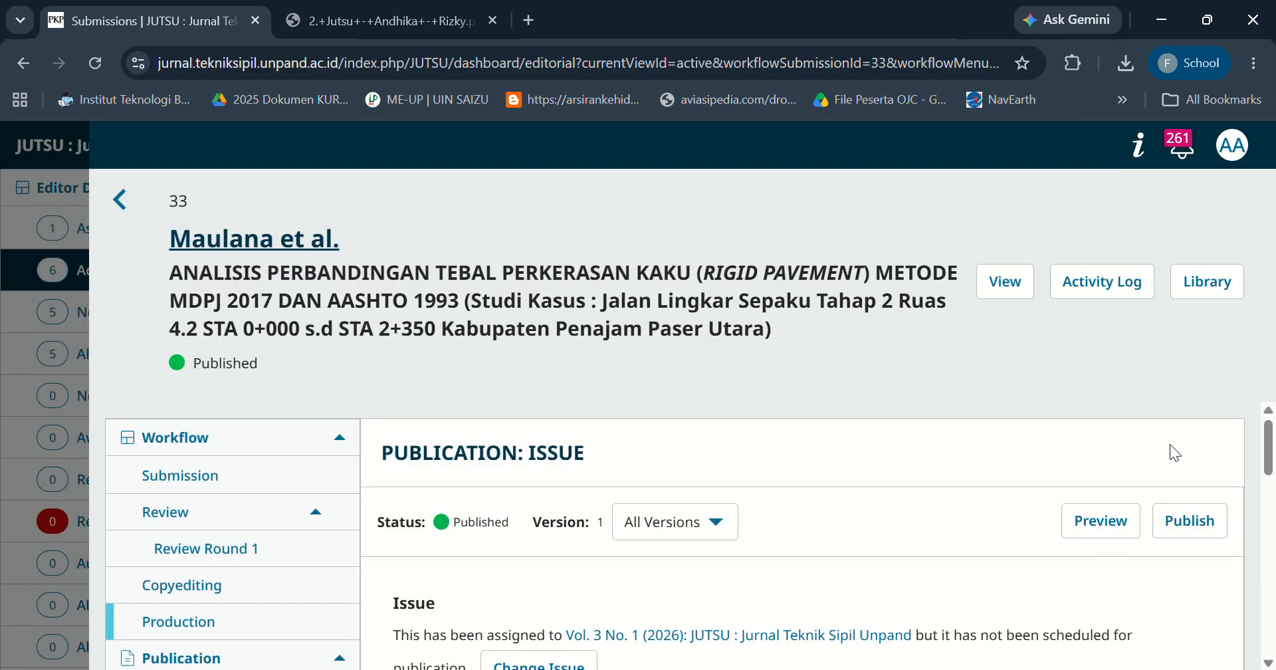
Open the published article's public page and look over its details.
{"action": "scroll", "coordinate": [1273, 502], "scroll_direction": "down", "scroll_amount": 2}
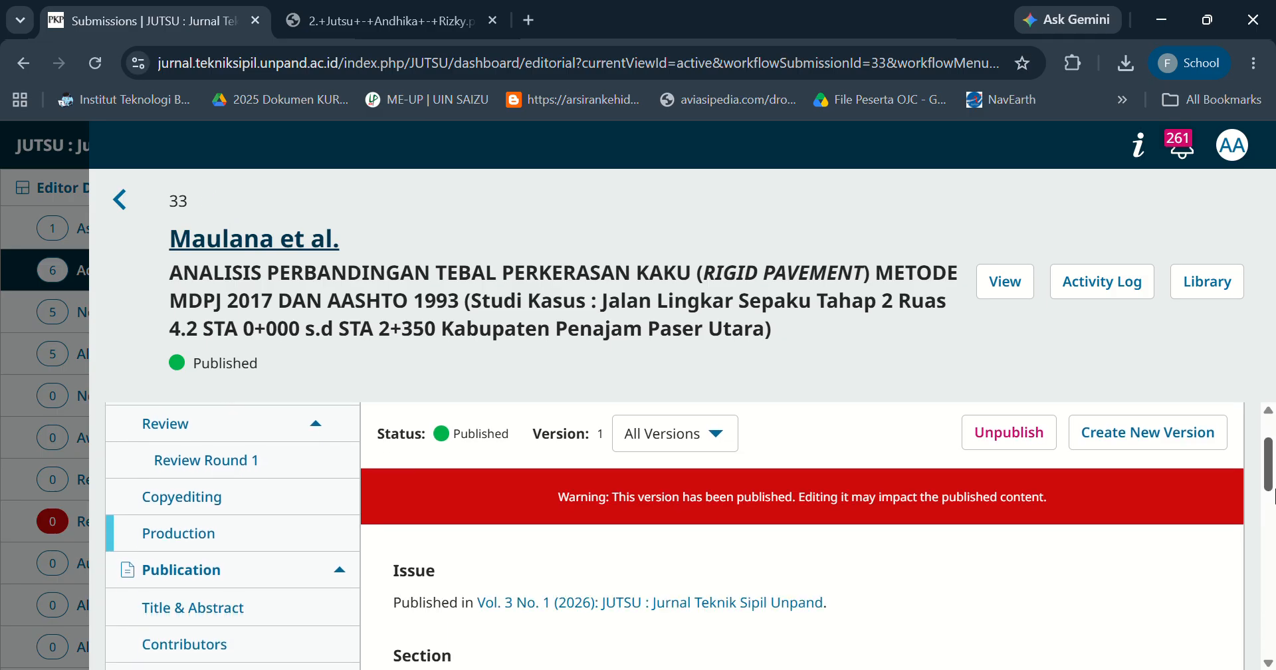
{"action": "left_click_drag", "start_coordinate": [1275, 503], "coordinate": [1249, 504]}
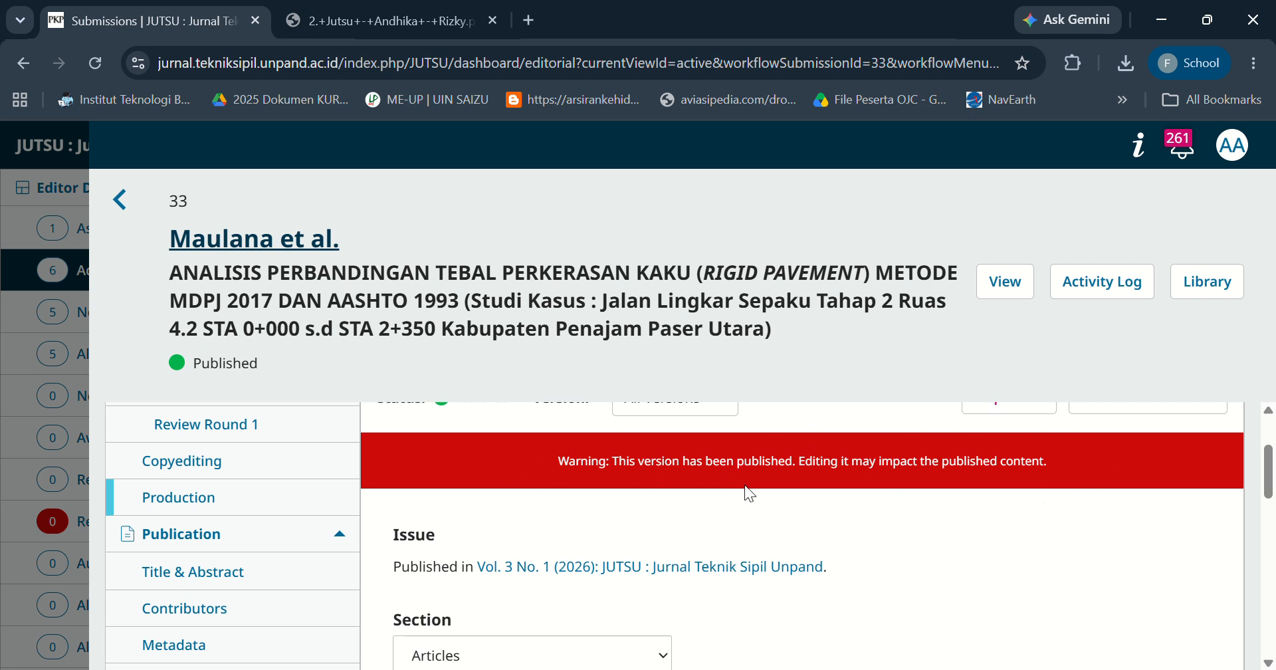
{"action": "left_click", "coordinate": [997, 292]}
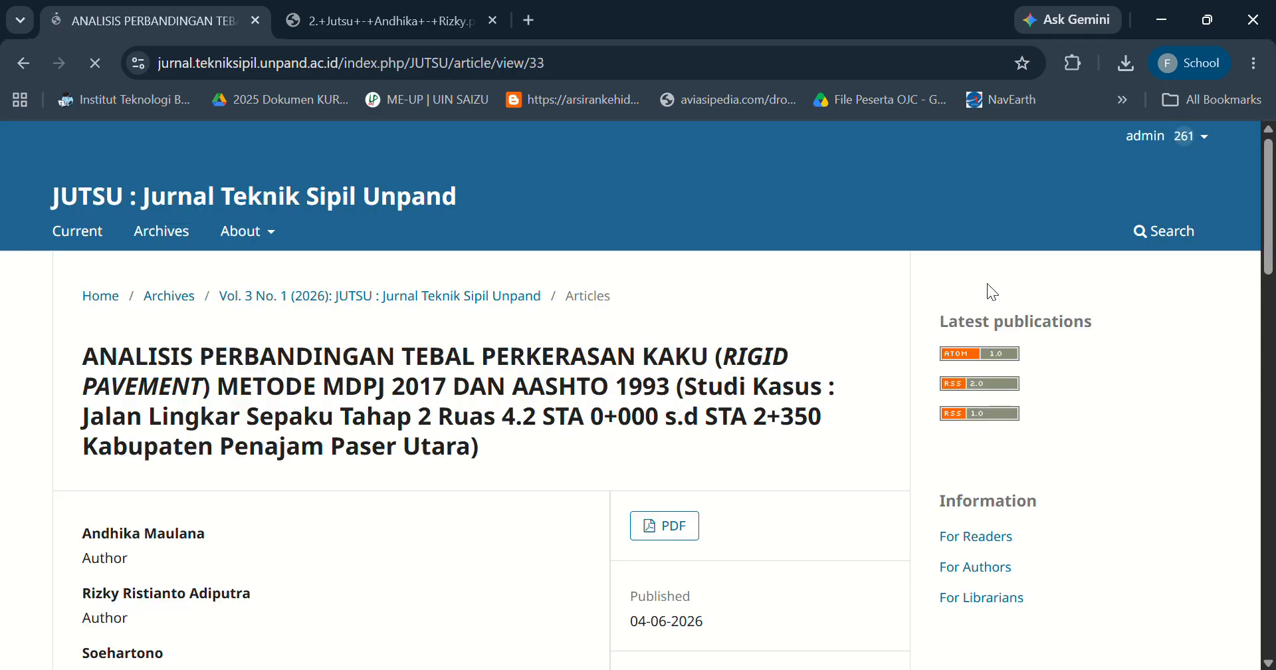
{"action": "scroll", "coordinate": [987, 283], "scroll_direction": "down", "scroll_amount": 3}
{"action": "left_click_drag", "start_coordinate": [1271, 317], "coordinate": [1272, 260]}
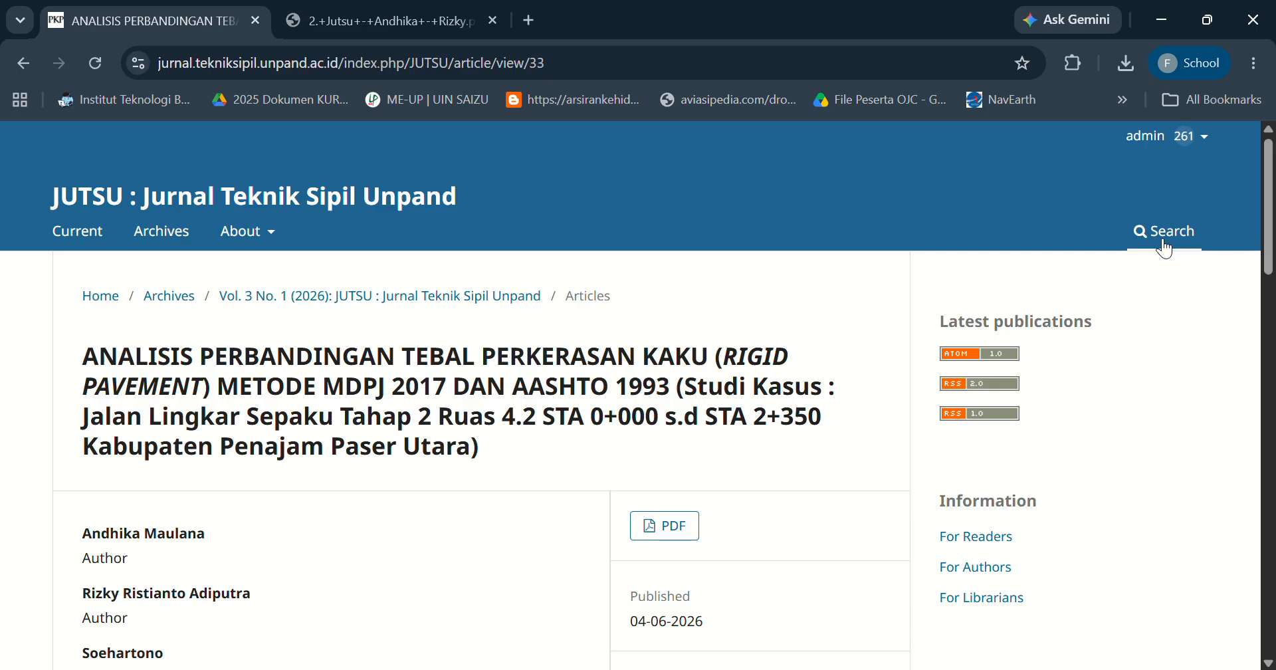